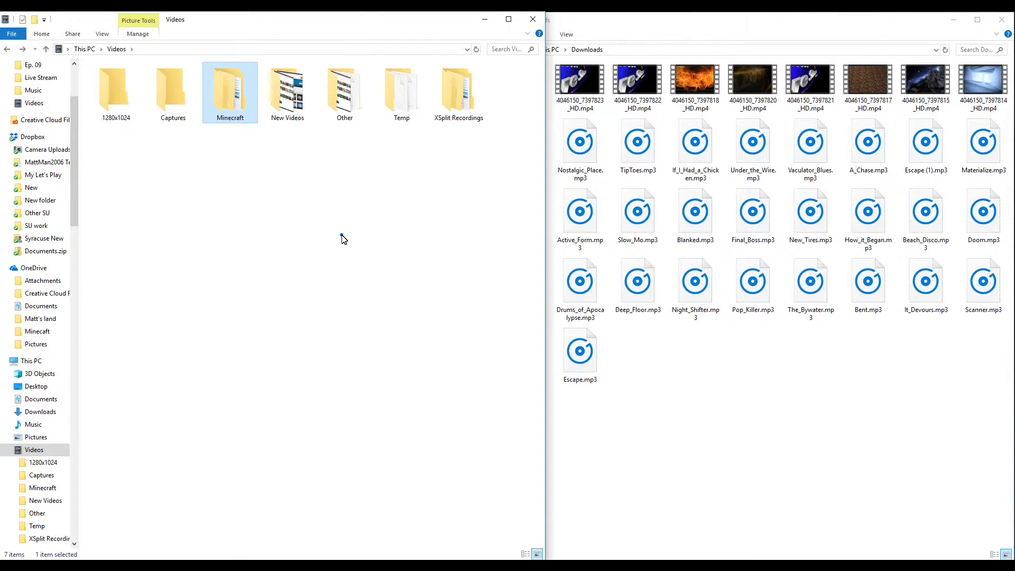
Bring up the context menu for the Videos folder
right_click(343, 239)
Create a folder named 'New Minecraft' in Videos and open it
left_click(490, 369)
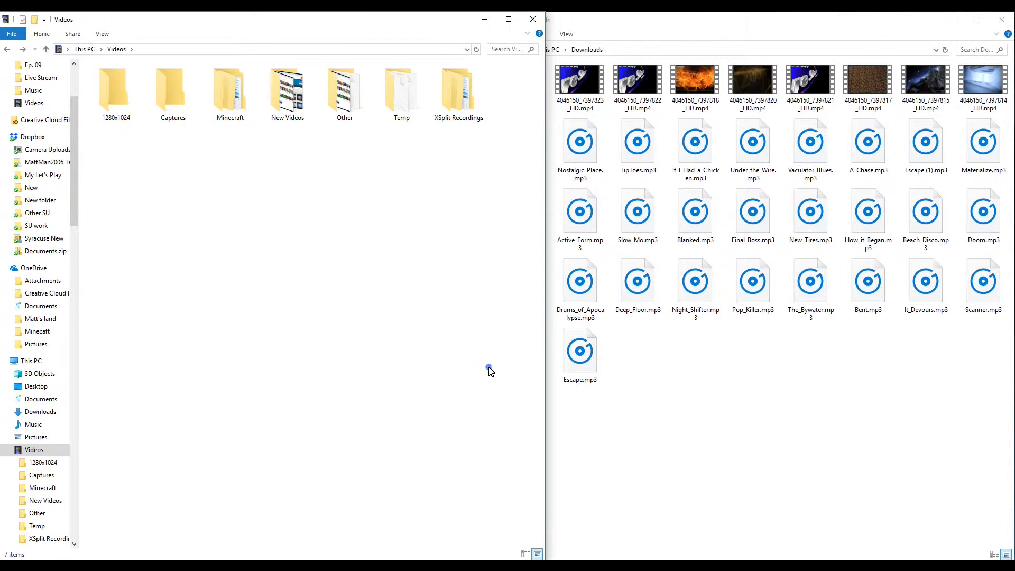
right_click(426, 353)
left_click(464, 483)
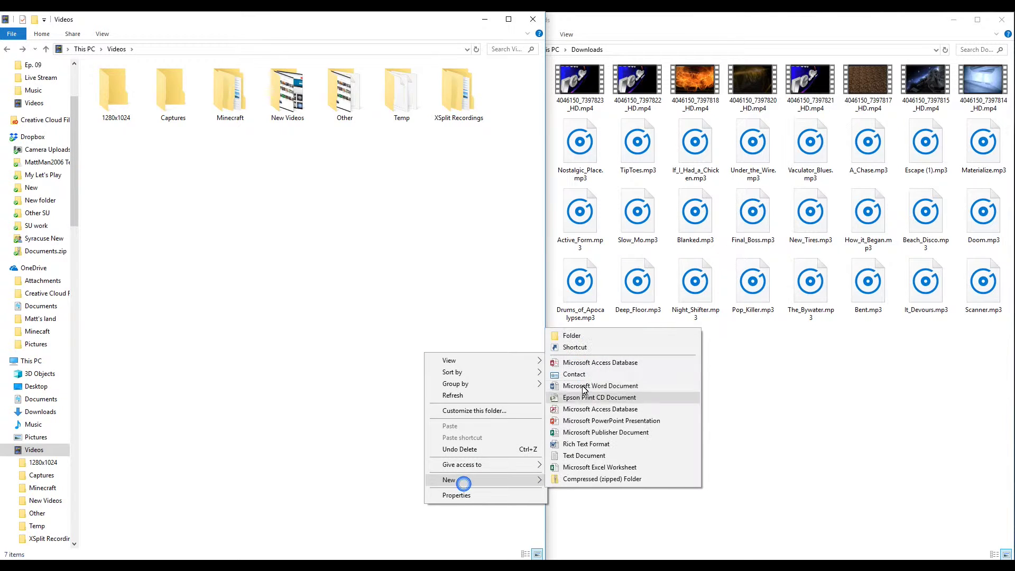
left_click(571, 336)
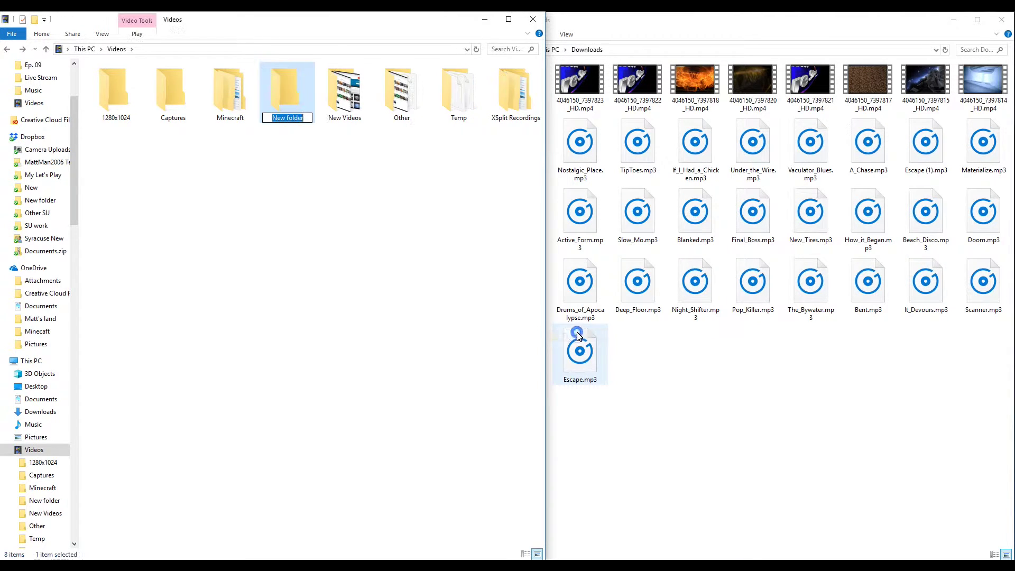
type("N")
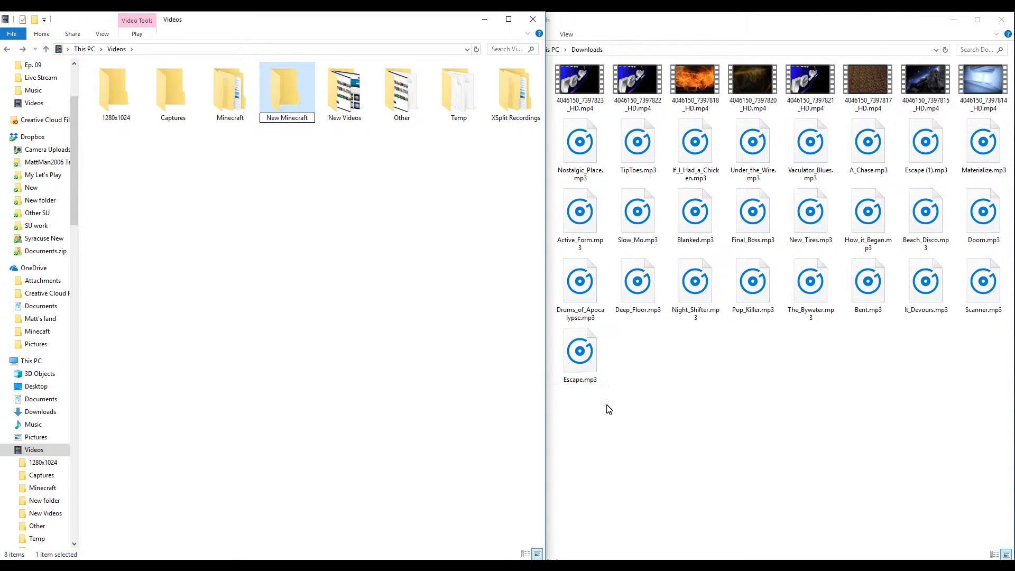
left_click(414, 354)
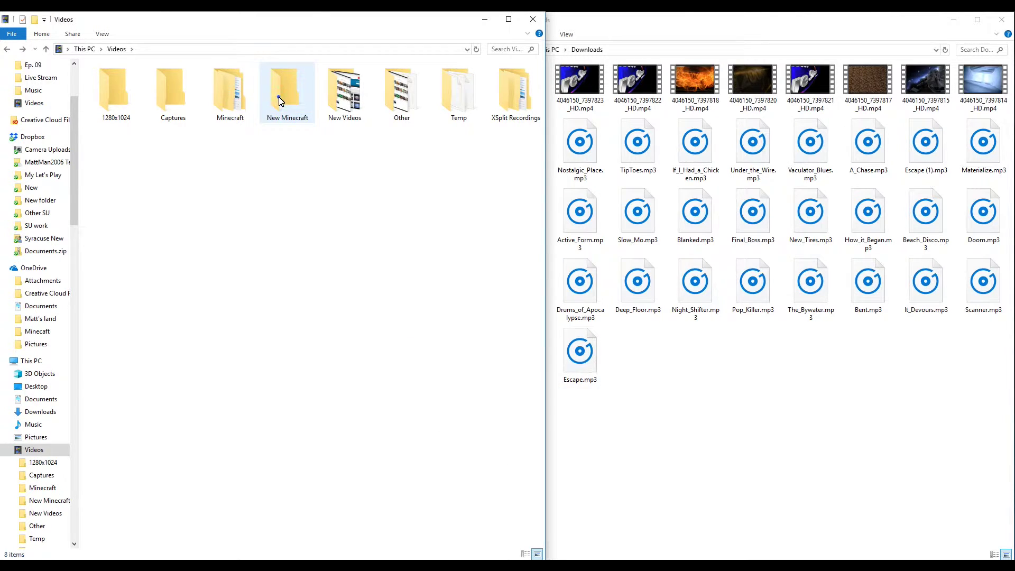
double_click(281, 102)
Create a 'Let's Play Minecraft Survival' subfolder in New Minecraft and open it
right_click(316, 205)
mouse_move(386, 357)
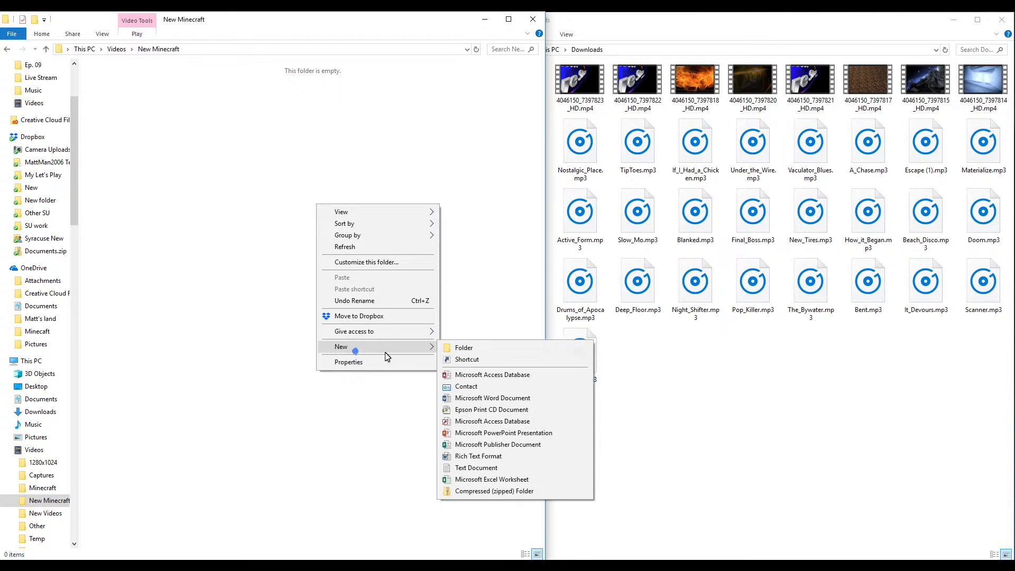
left_click(447, 347)
type("Let's Play Minecraft Survival")
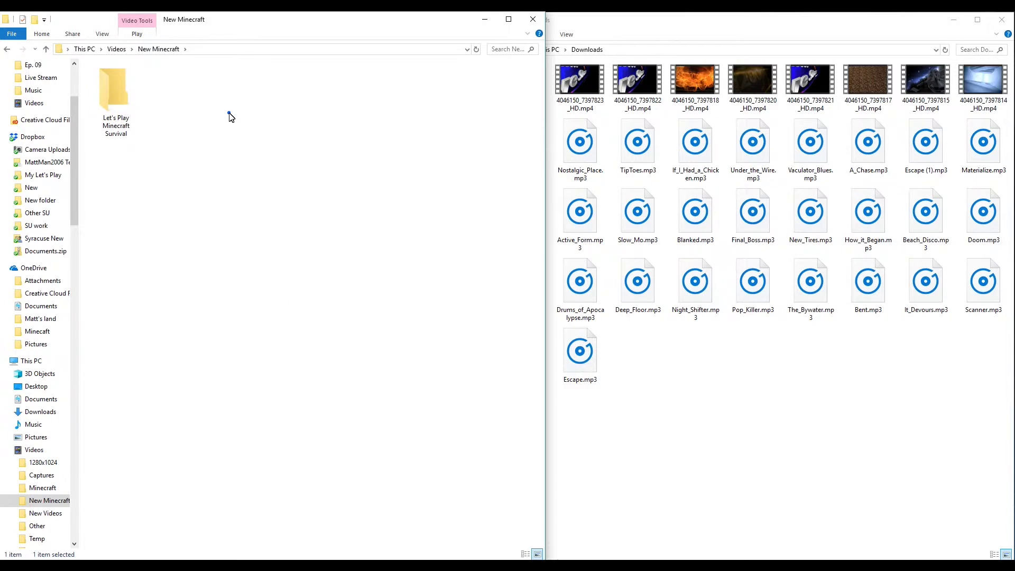
double_click(127, 83)
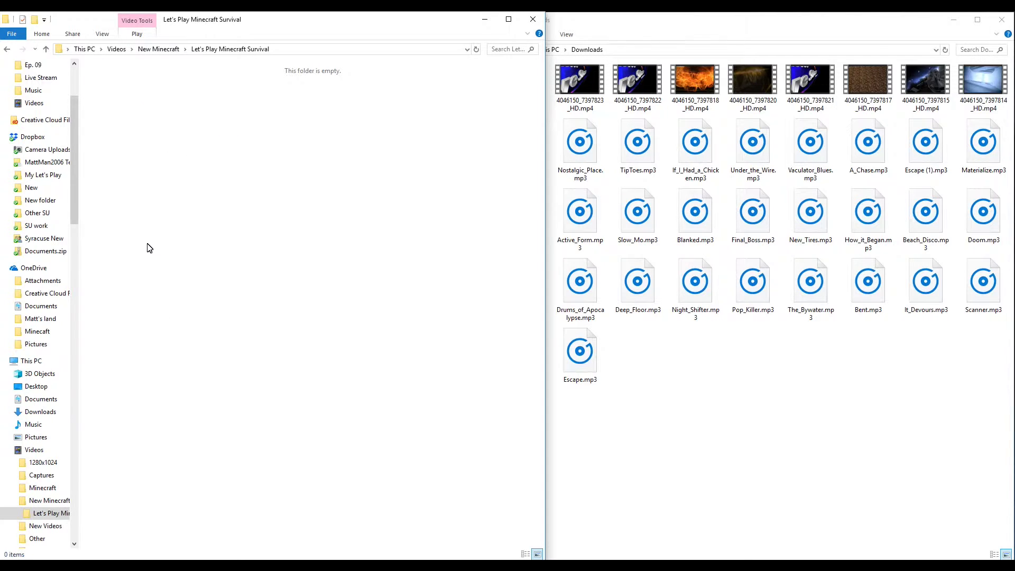
Move 4046150_7397814_HD.mp4 from Downloads into Let's Play Minecraft Survival
left_click(976, 83)
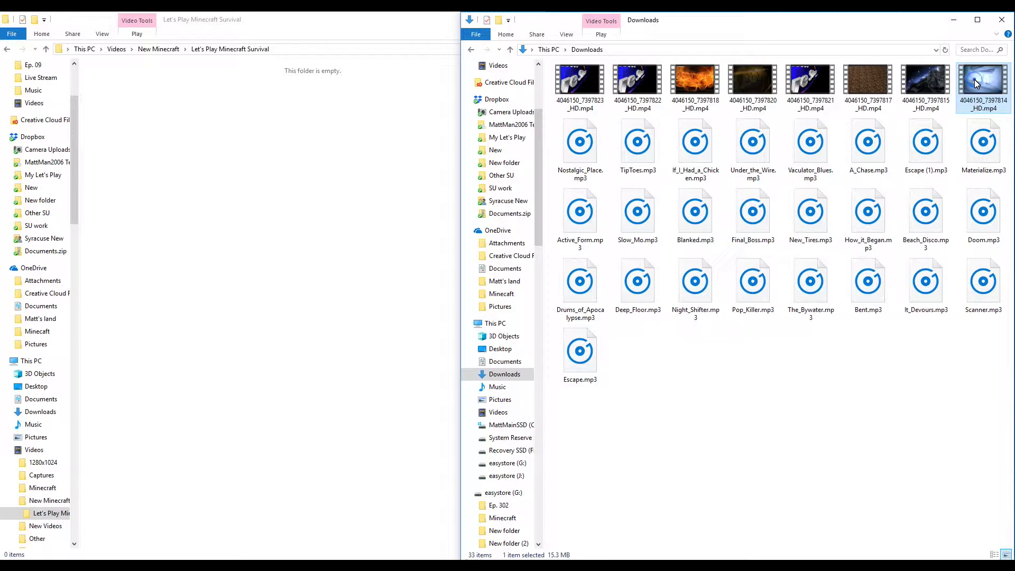
right_click(976, 84)
left_click(918, 262)
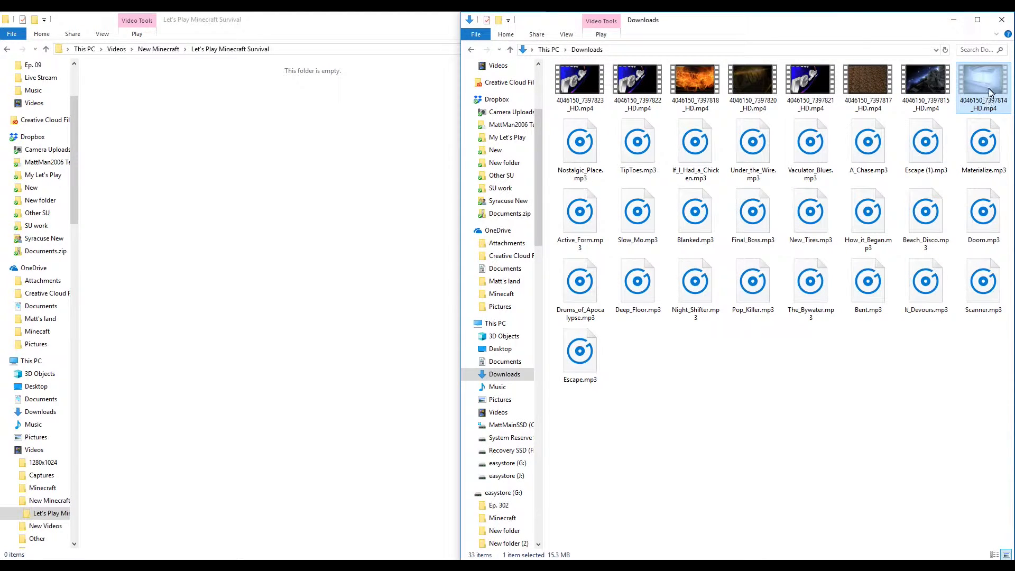
right_click(257, 149)
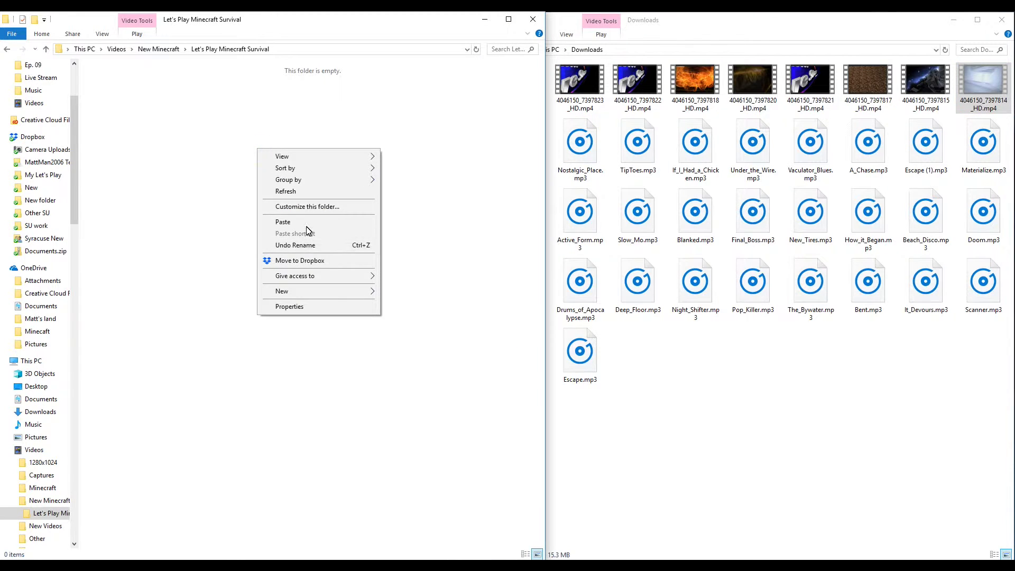
left_click(305, 222)
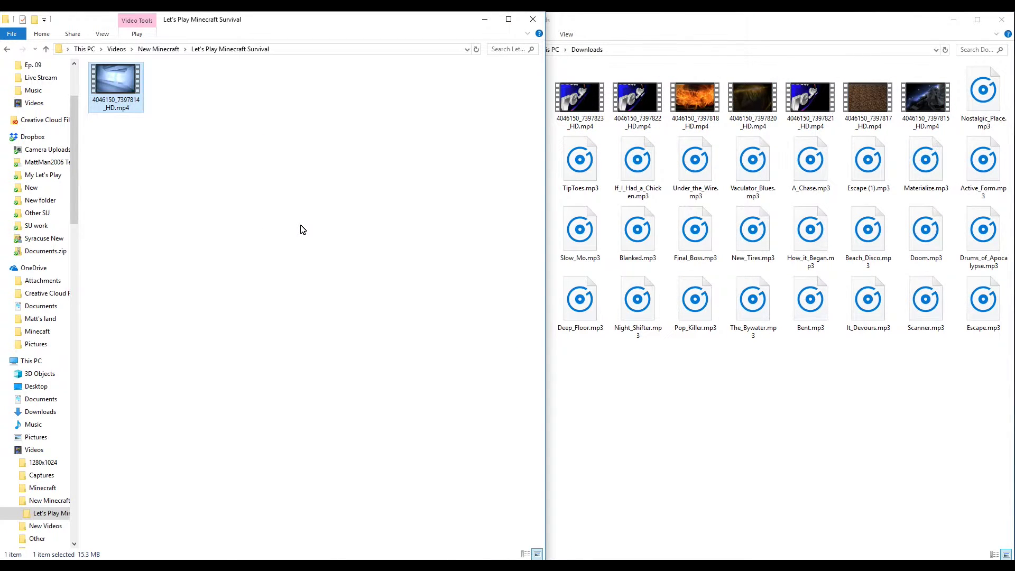
left_click(215, 118)
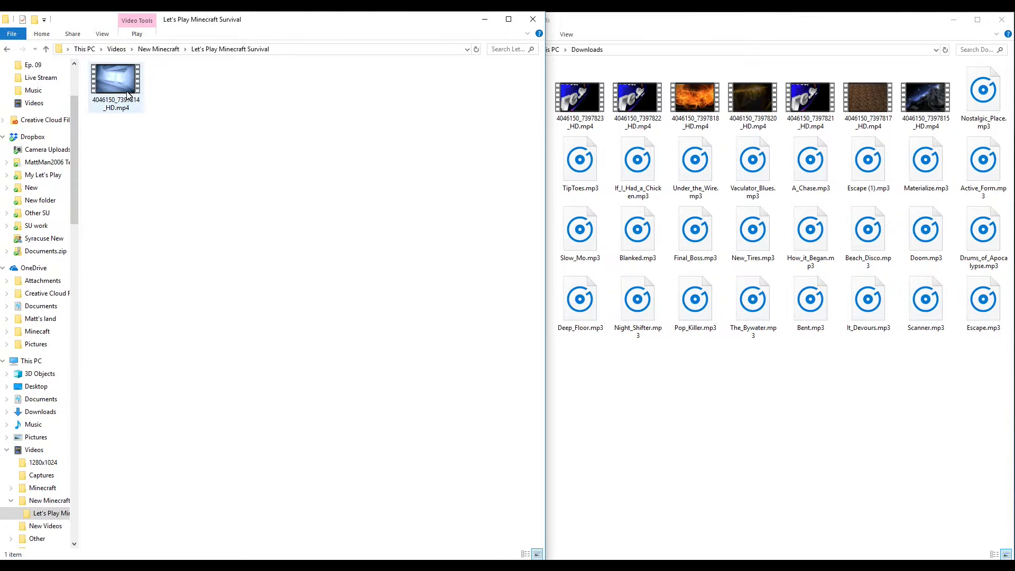
left_click(7, 52)
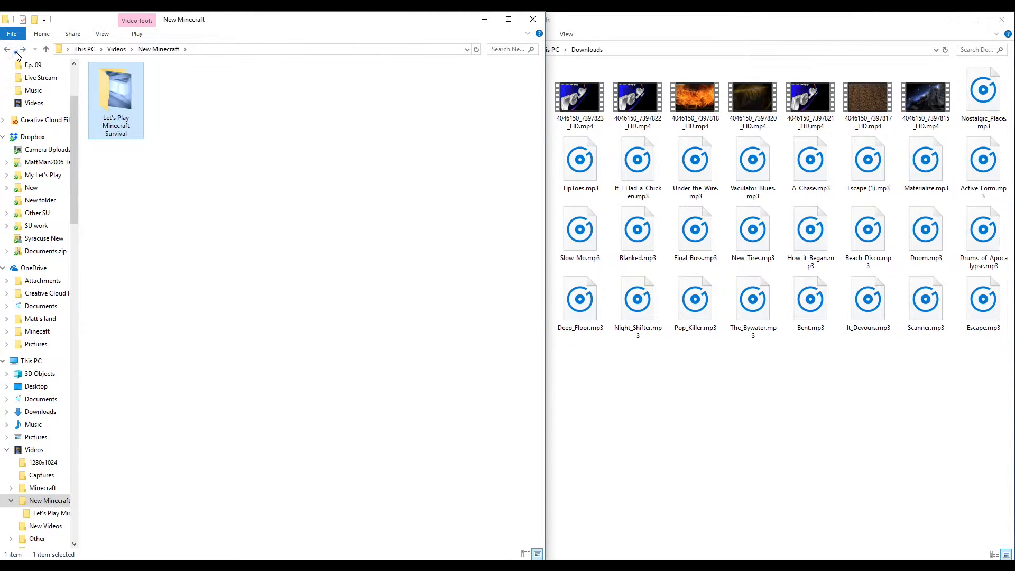
left_click(23, 49)
Inspect the original Let's Play Minecraft Survival folder, checking the 852x480 name without renaming
left_click(116, 49)
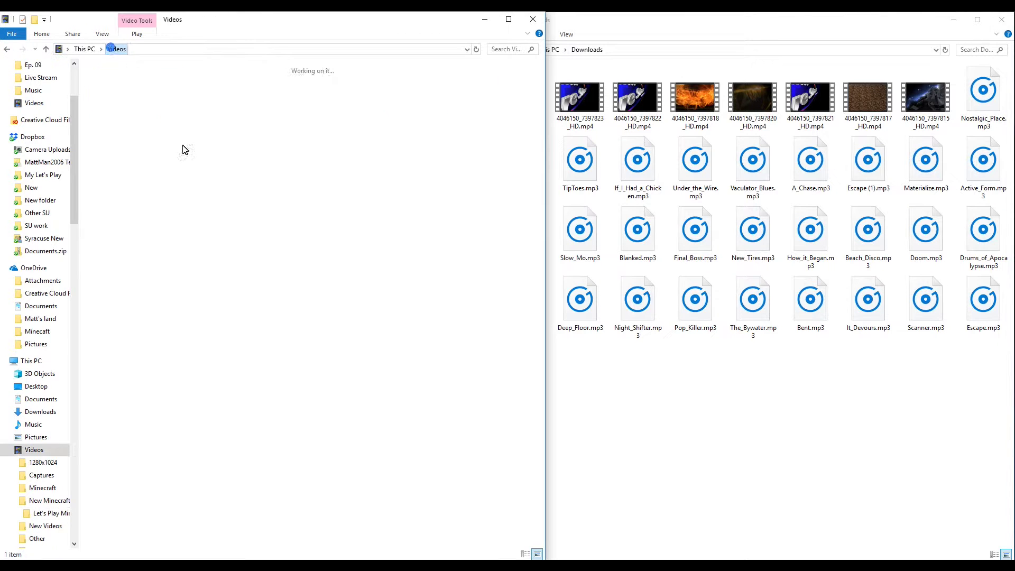
double_click(226, 95)
double_click(296, 117)
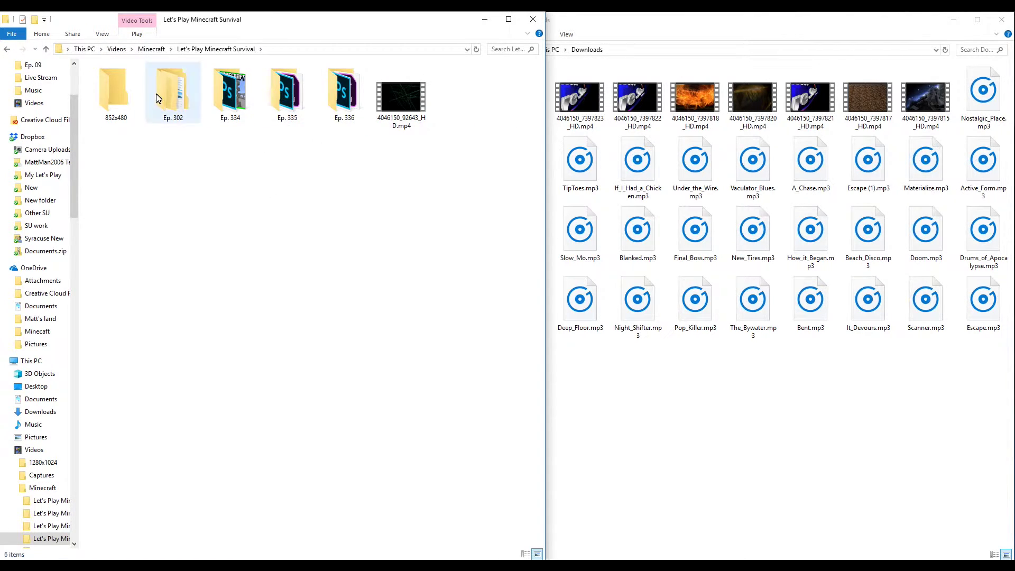
left_click(127, 92)
right_click(124, 90)
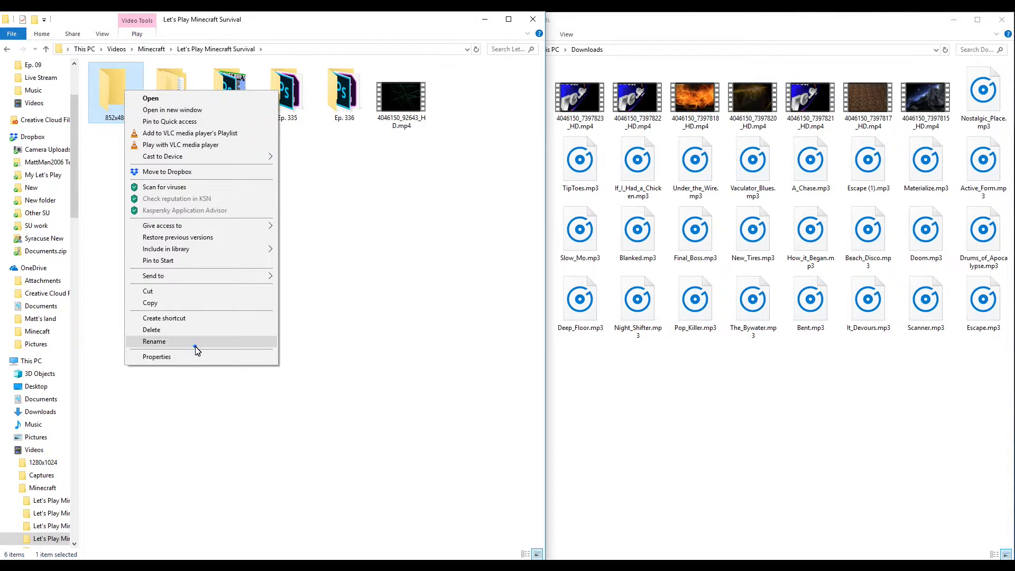
left_click(195, 342)
left_click(230, 259)
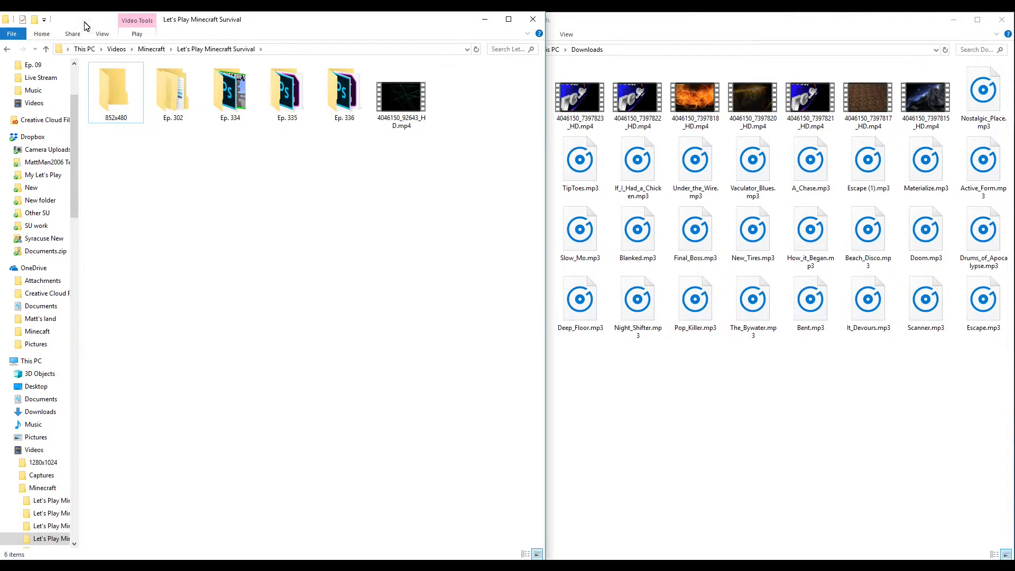
Return to New Minecraft's Let's Play Minecraft Survival folder and bring up its context menu
left_click(8, 49)
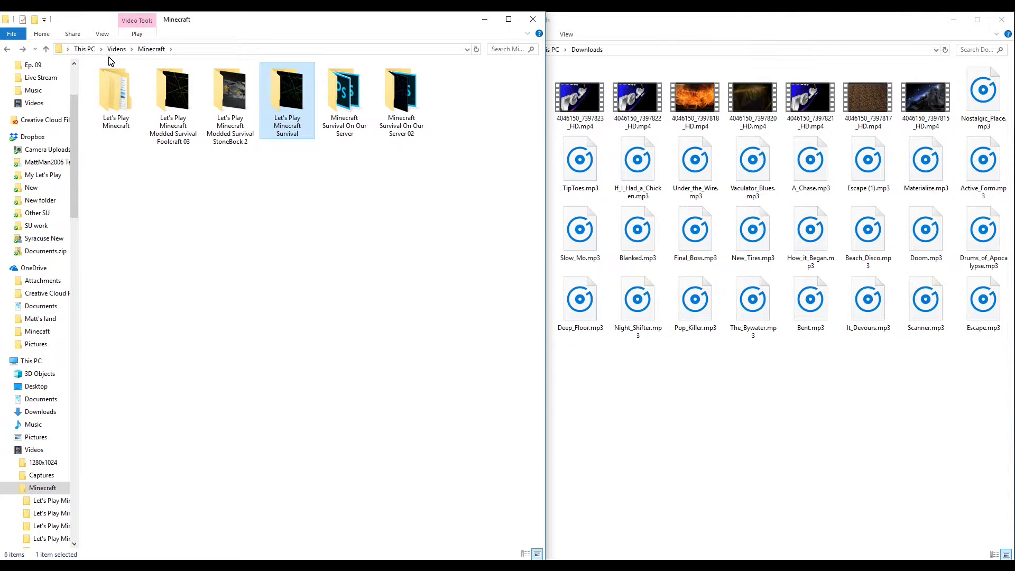
key("alt+Left")
double_click(284, 102)
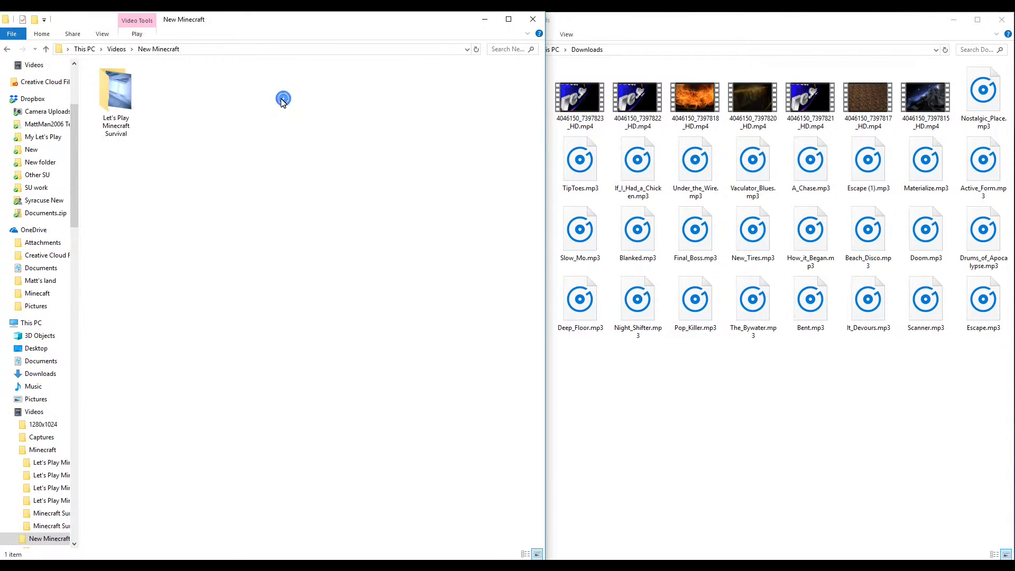
double_click(111, 85)
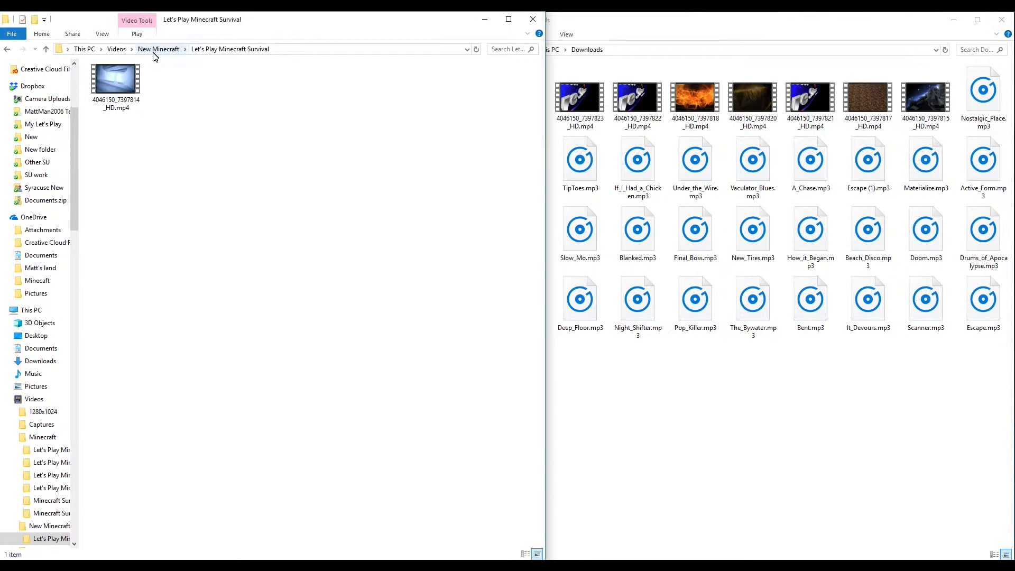
right_click(268, 147)
Create an '852x480' folder beside the mp4 in the new series folder
mouse_move(374, 287)
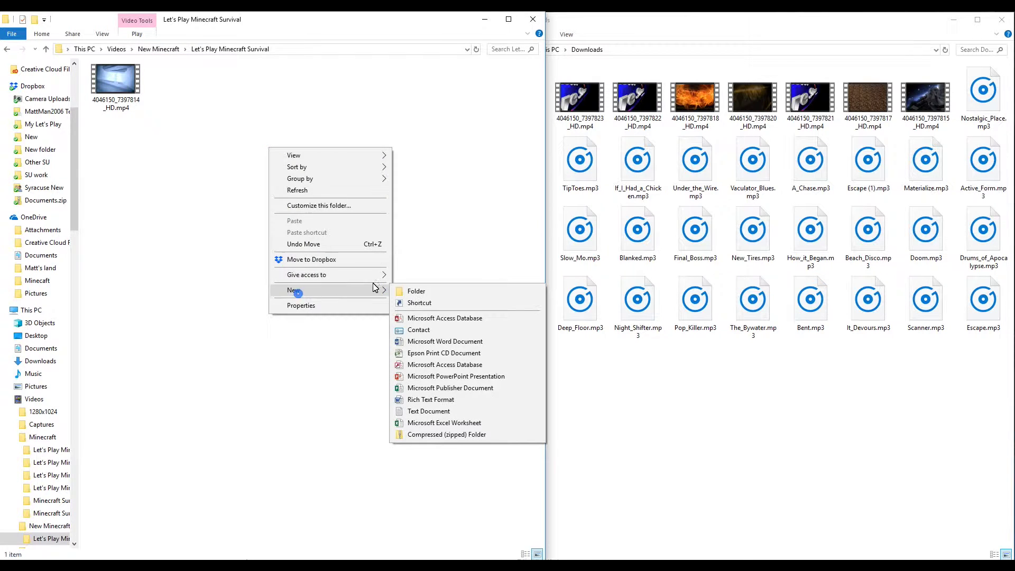
left_click(420, 290)
type("852x480")
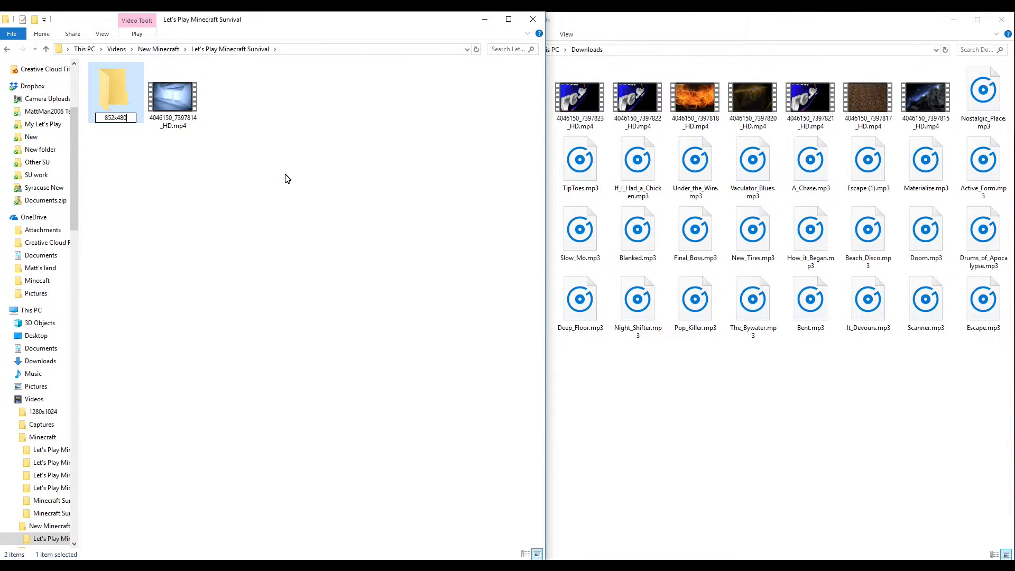
left_click(82, 71)
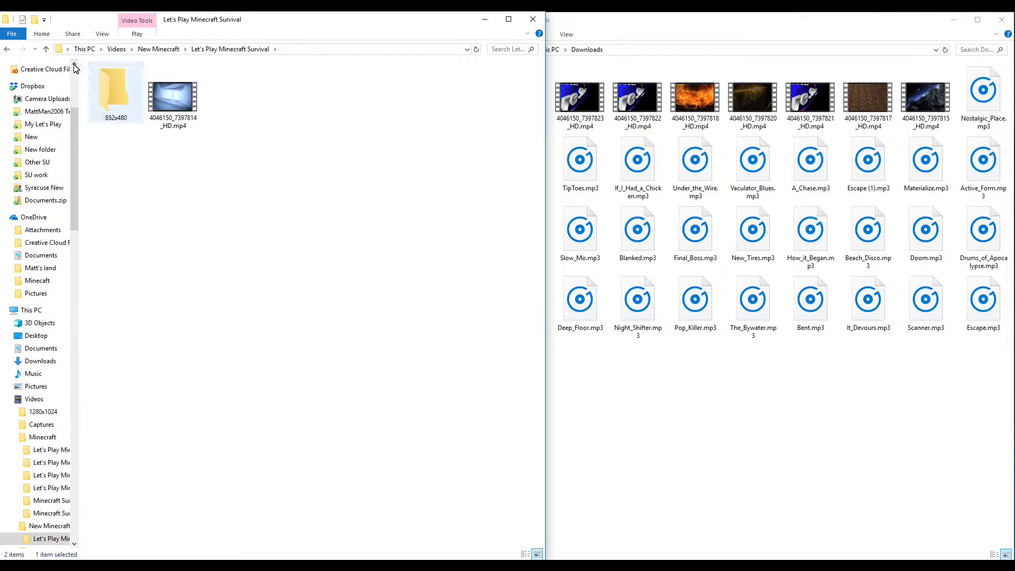
Check the Ep. 335 folder name in the original Let's Play Minecraft Survival folder
left_click(10, 50)
left_click(9, 50)
left_click(243, 112)
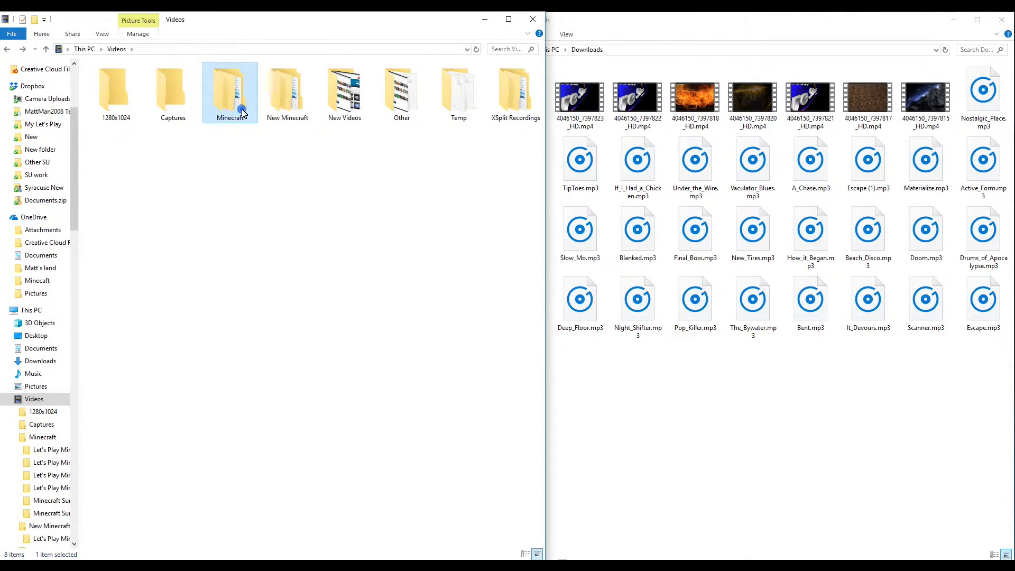
double_click(243, 112)
double_click(290, 101)
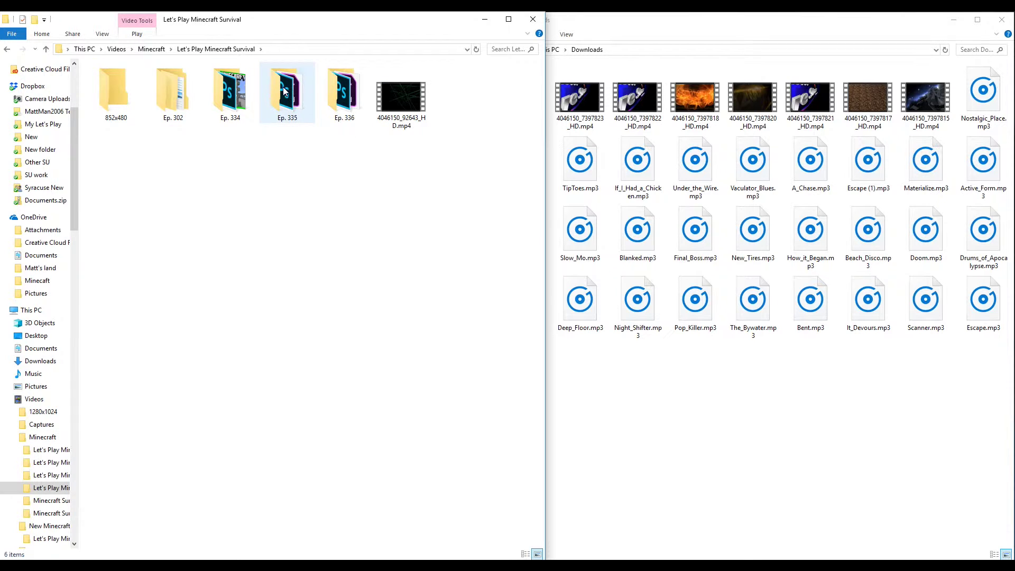
right_click(284, 90)
left_click(309, 358)
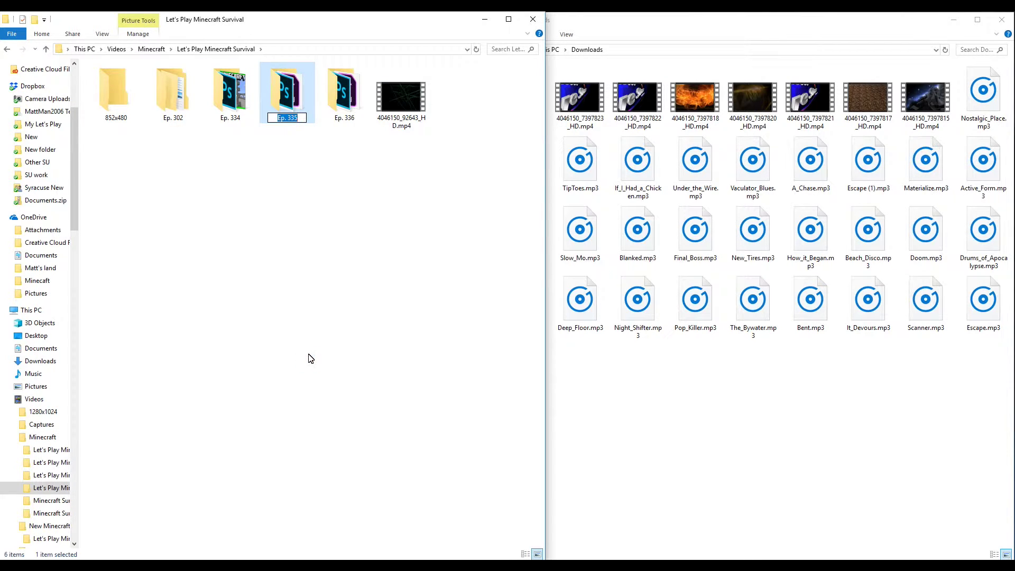
key("Return")
Create an 'Ep. 335' folder in New Minecraft's Let's Play Minecraft Survival folder
key("alt+Left")
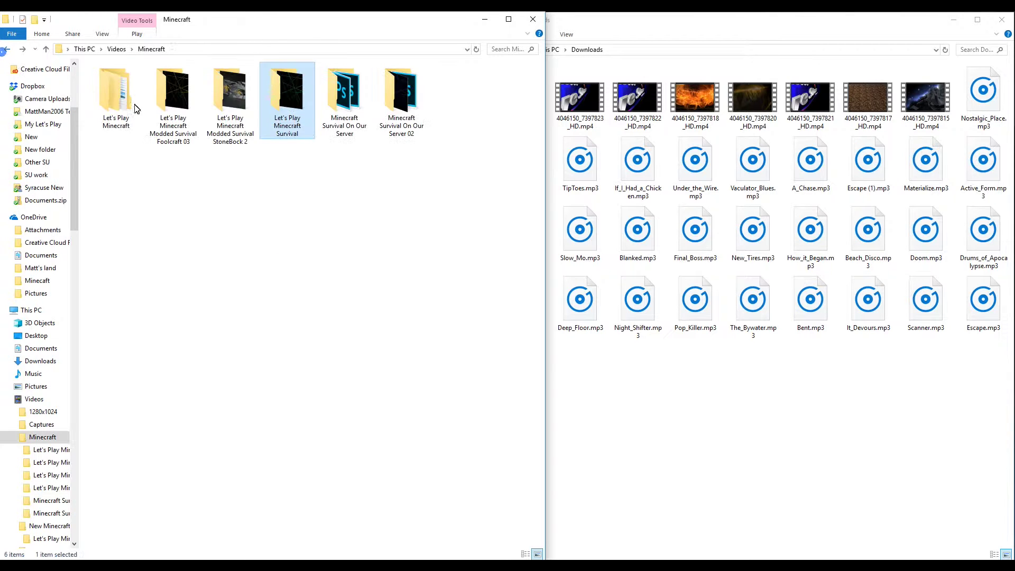
key("alt+Up")
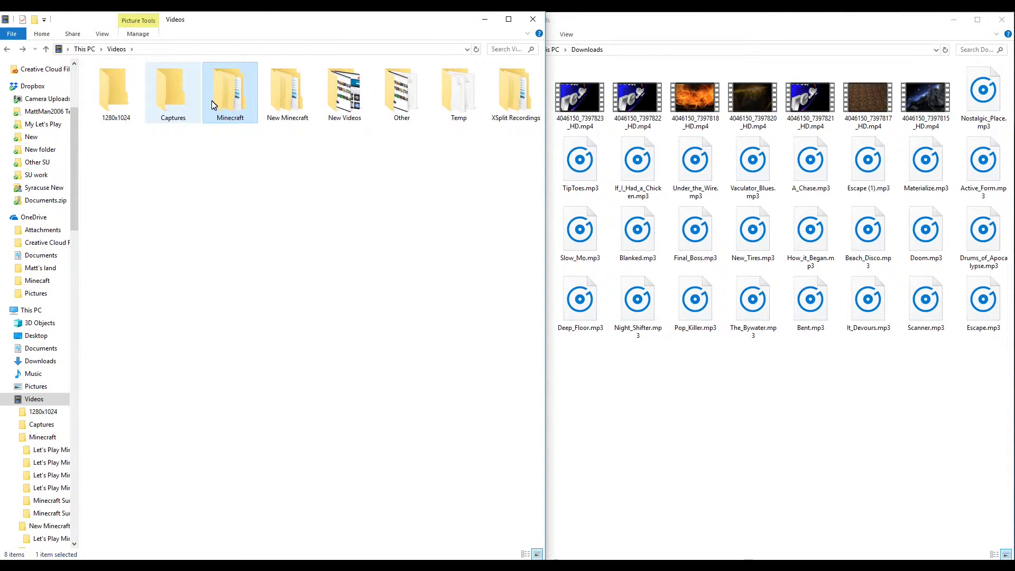
double_click(288, 92)
left_click(104, 75)
double_click(104, 75)
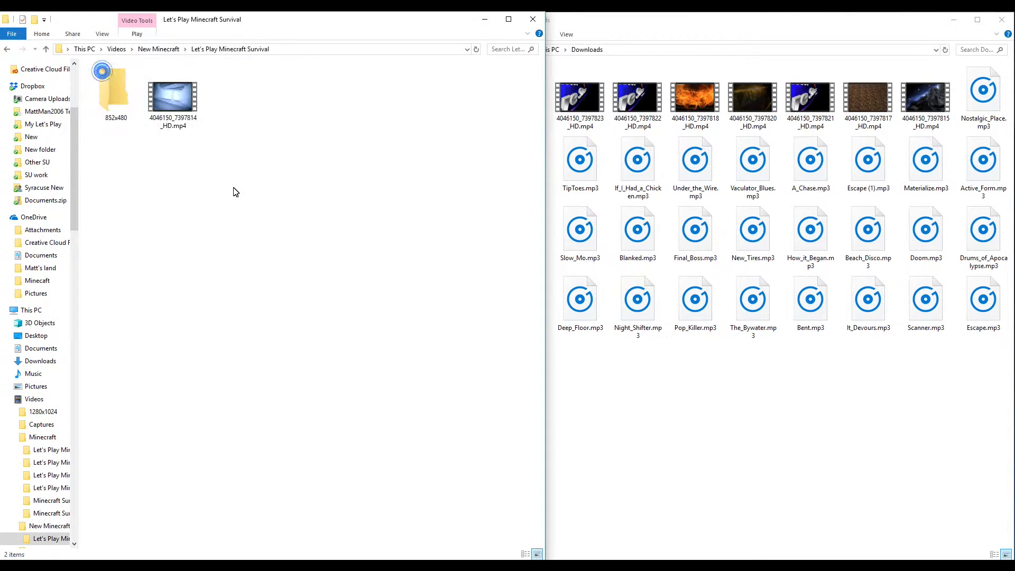
right_click(233, 188)
mouse_move(303, 331)
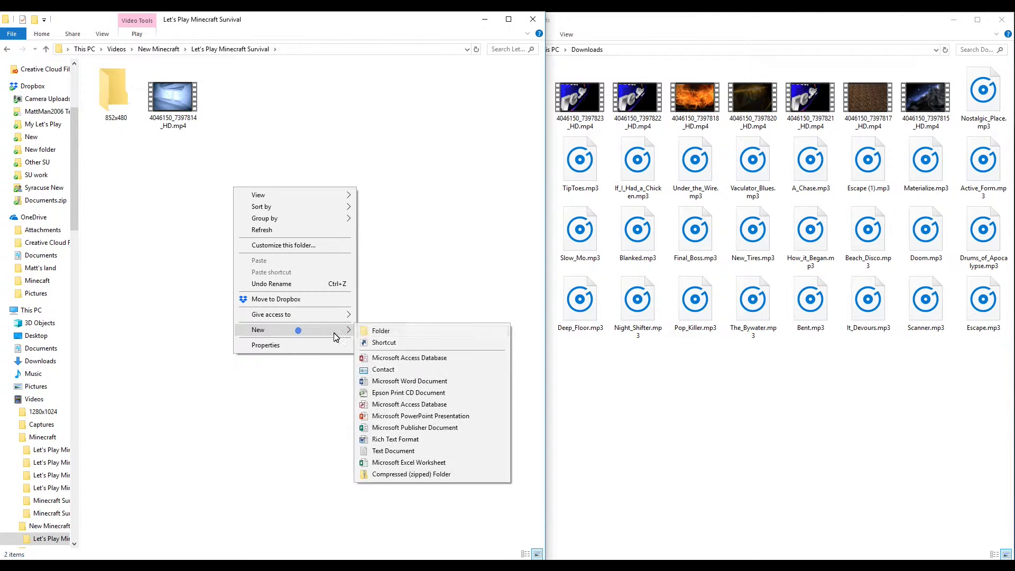
left_click(364, 333)
type("Ep. 335")
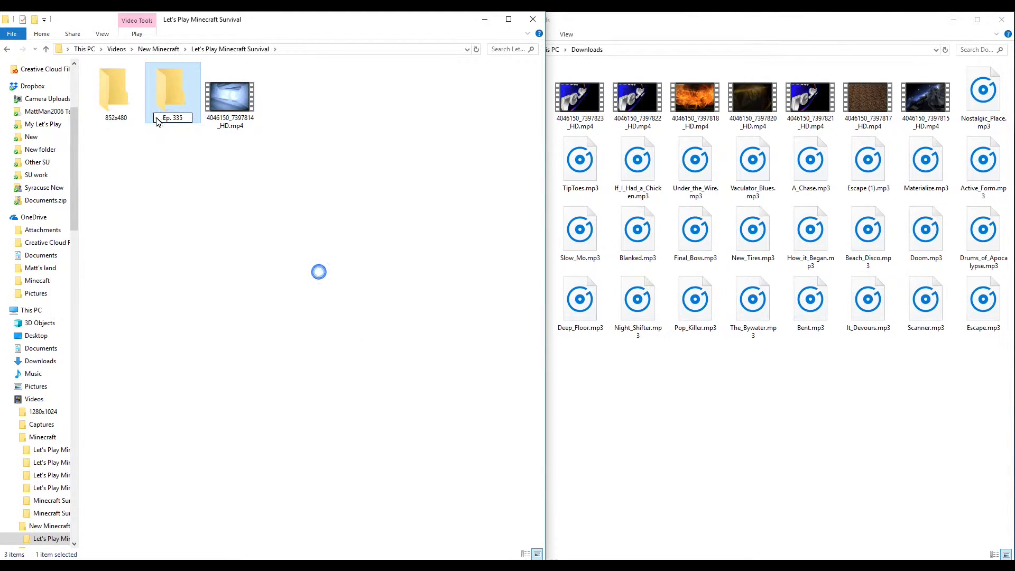
left_click(185, 131)
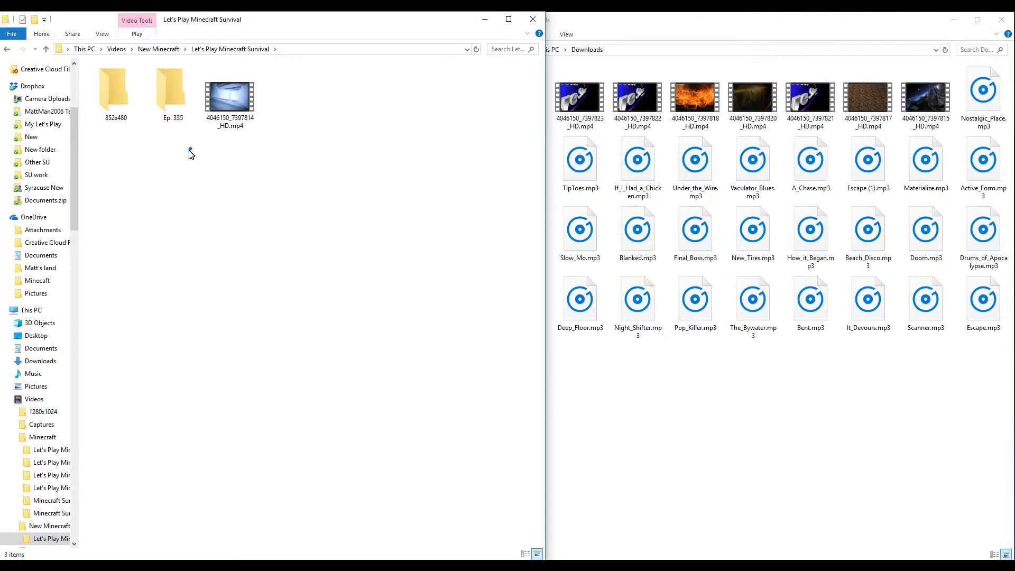
Go back up to Videos and open the old Minecraft folder
key("Return")
key("BackSpace")
key("BackSpace")
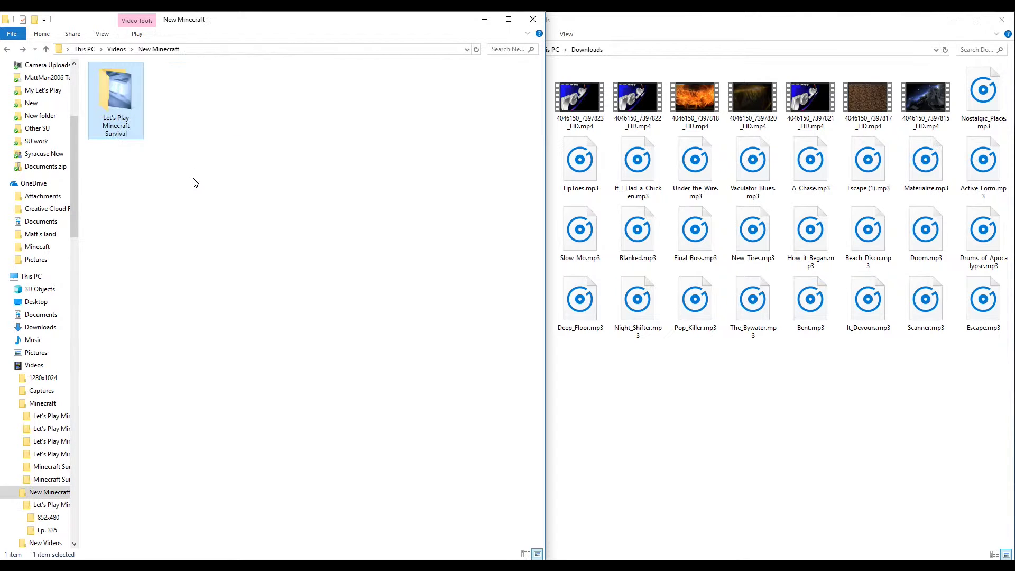
key("BackSpace")
double_click(218, 113)
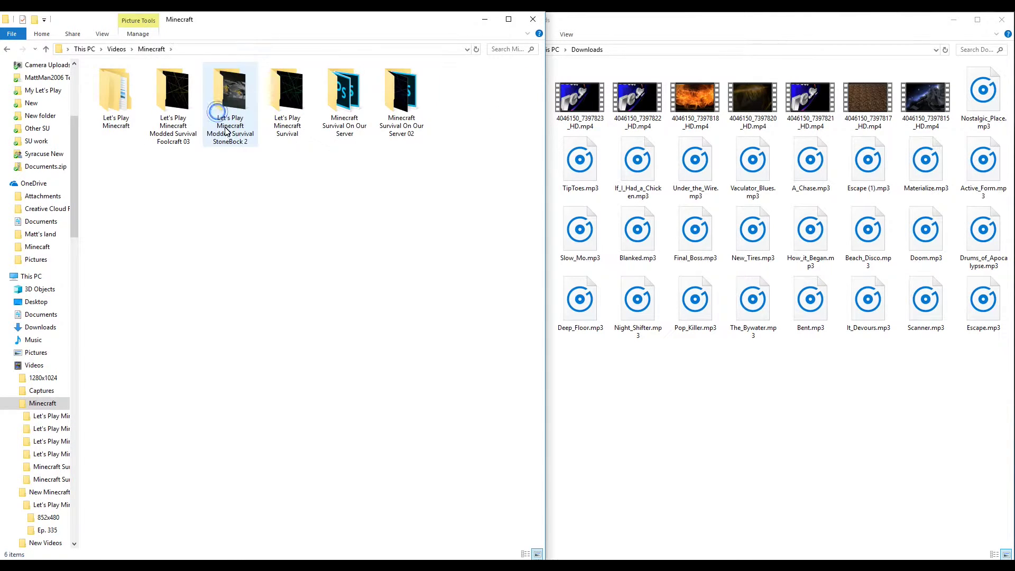
Cut Matt's land from the old series' Ep. 335 folder, then head back toward Videos
double_click(293, 111)
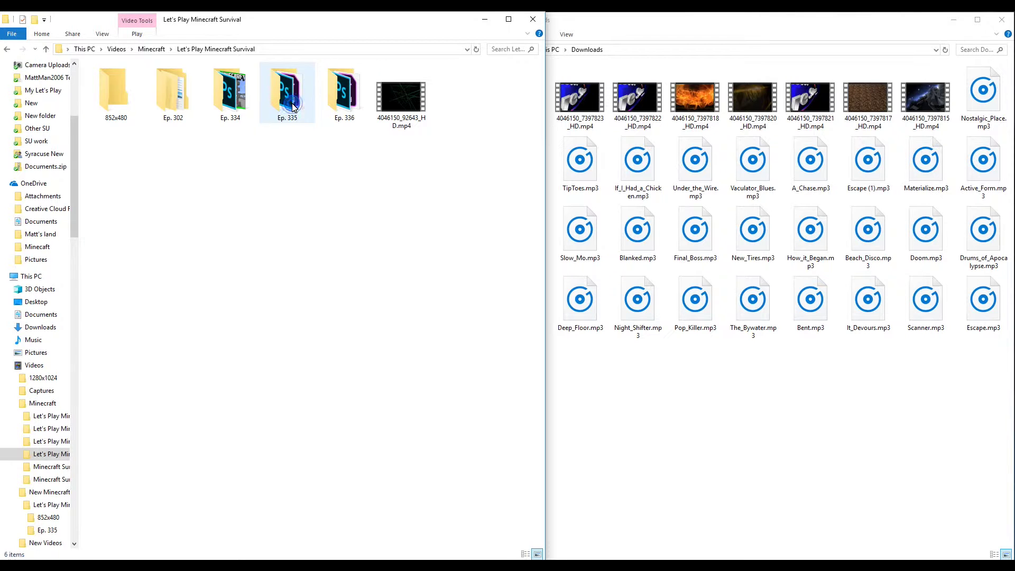
double_click(286, 91)
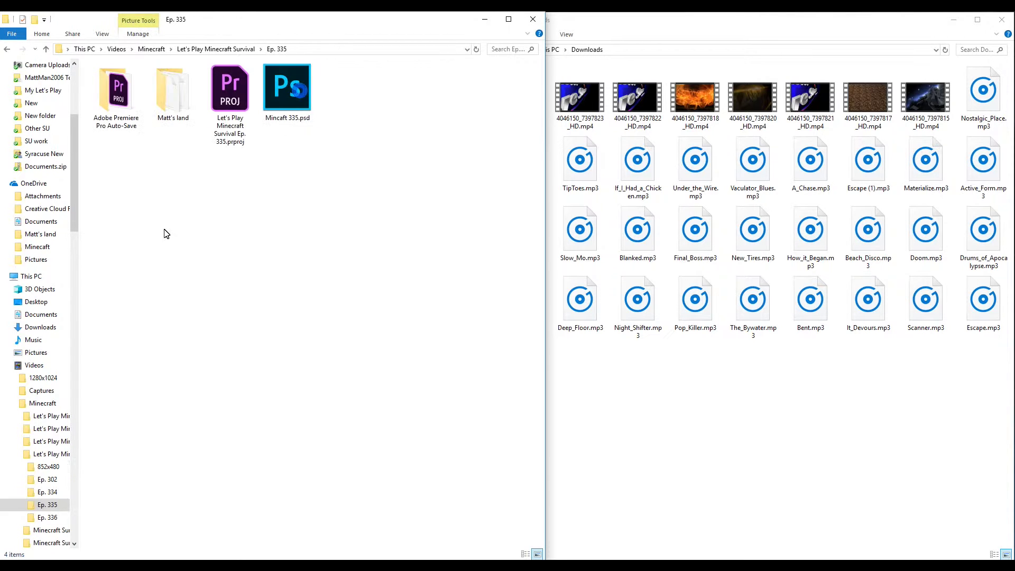
right_click(169, 101)
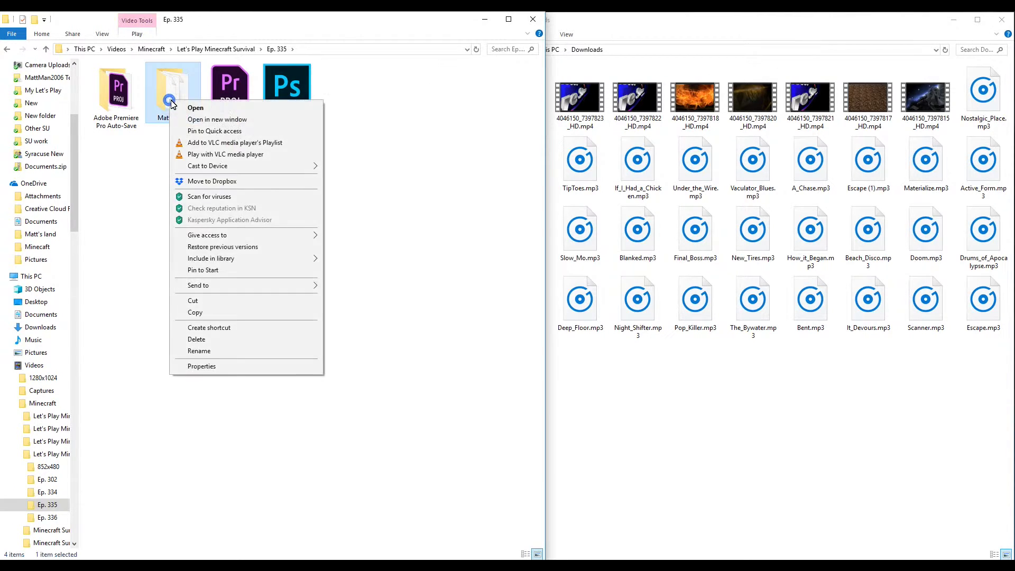
left_click(193, 302)
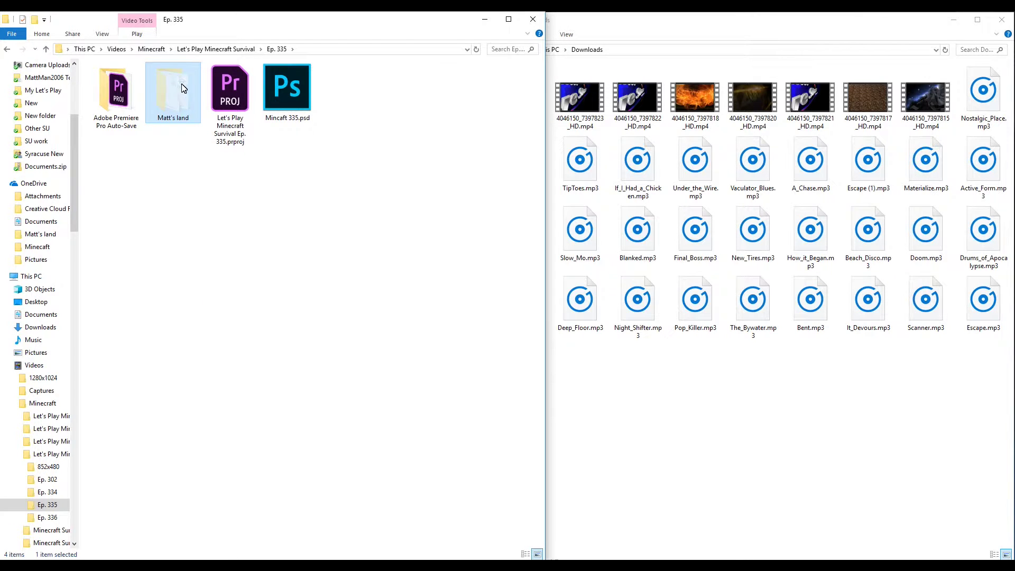
left_click(6, 48)
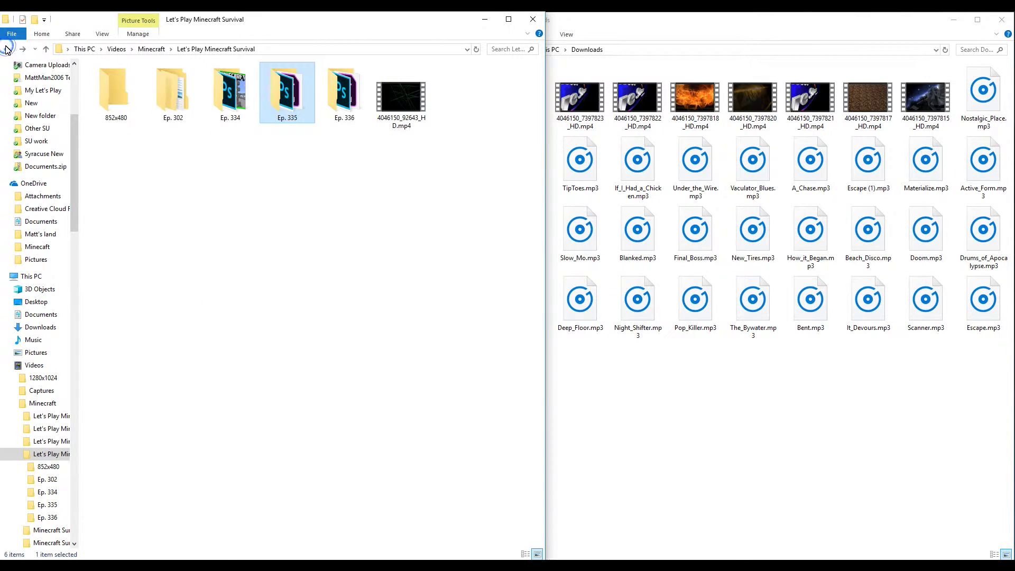
left_click(6, 49)
Paste Matt's land into New Minecraft's Ep. 335 folder
left_click(6, 48)
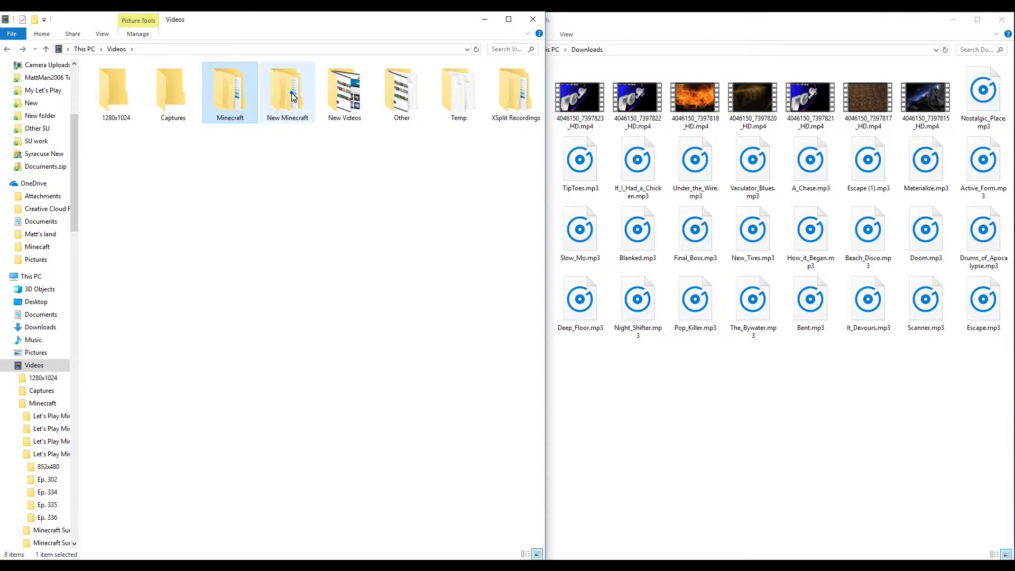
double_click(290, 92)
double_click(133, 86)
right_click(234, 220)
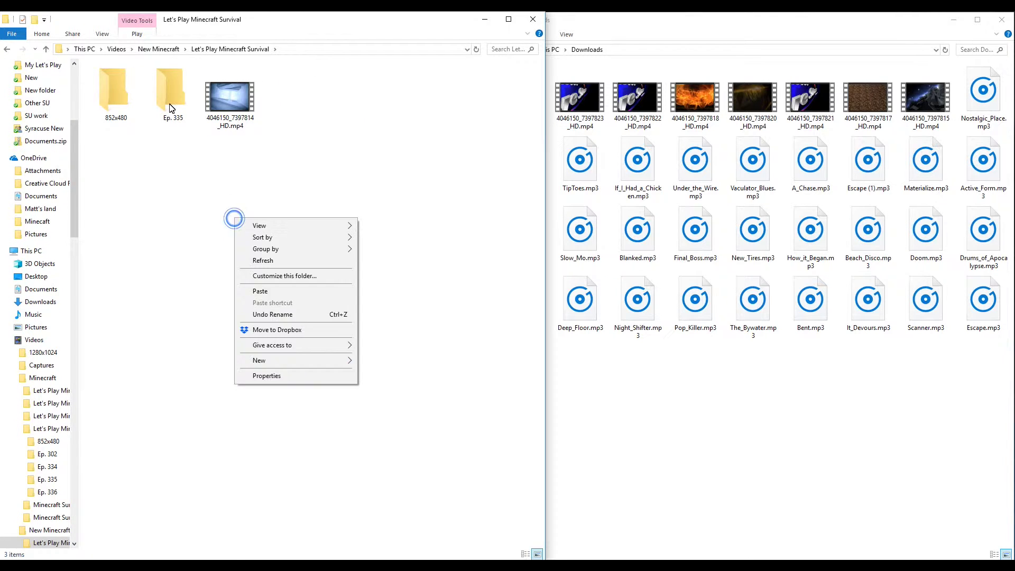
double_click(166, 100)
right_click(206, 234)
left_click(234, 306)
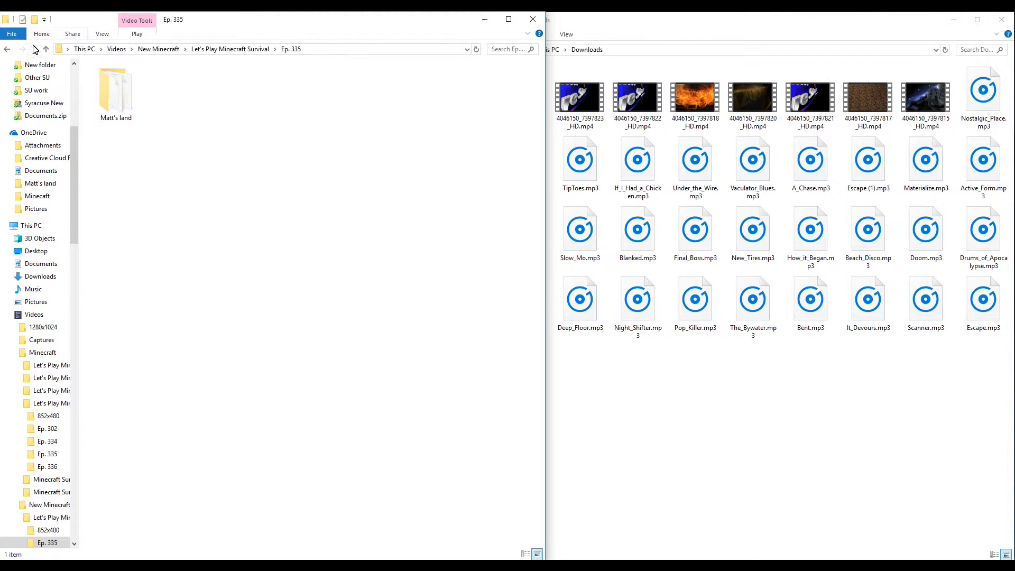
Move 4046150_7397814_HD.mp4 from Let's Play Minecraft Survival into its Ep. 335 folder
left_click(8, 49)
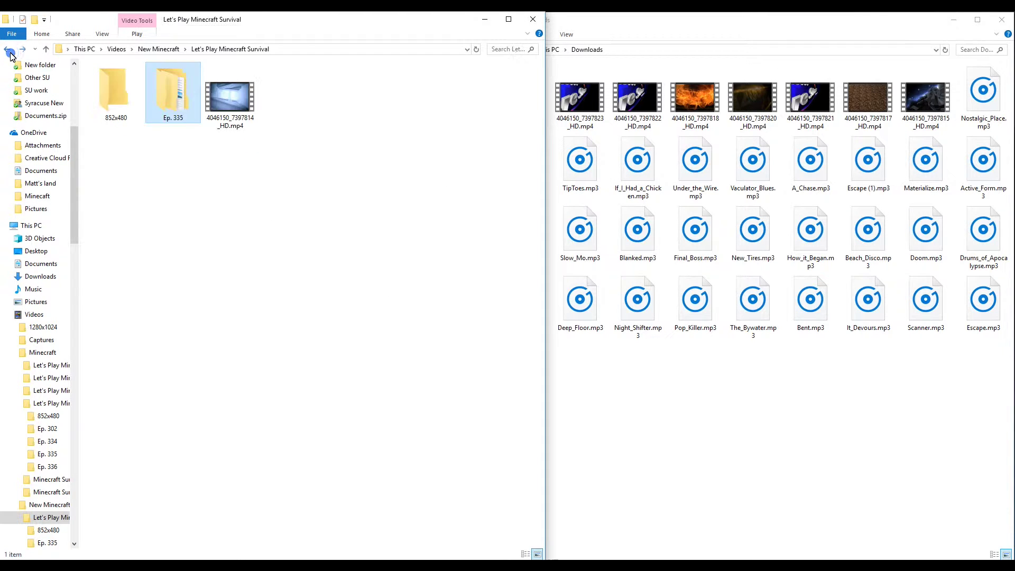
right_click(239, 124)
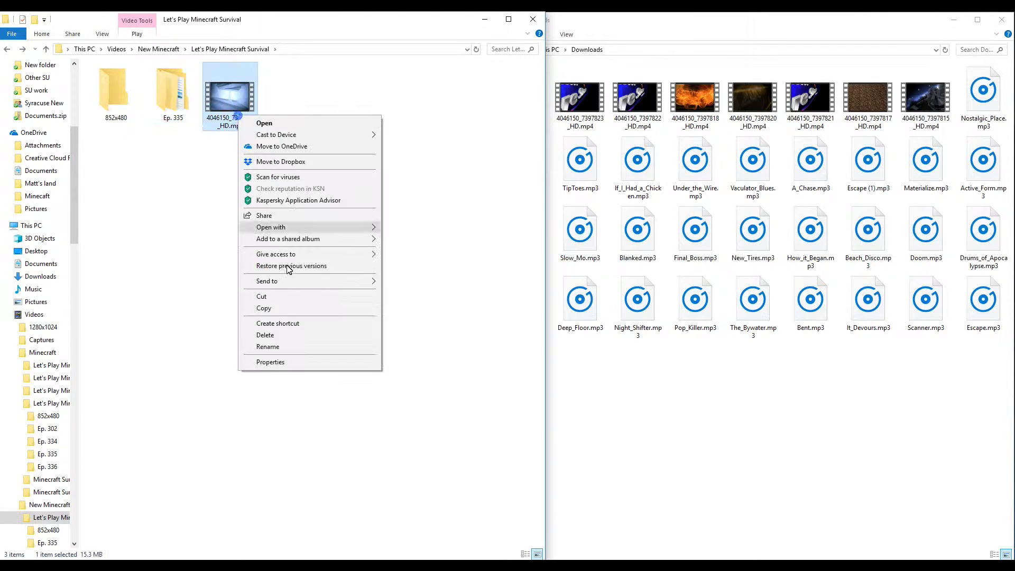
left_click(263, 308)
right_click(233, 92)
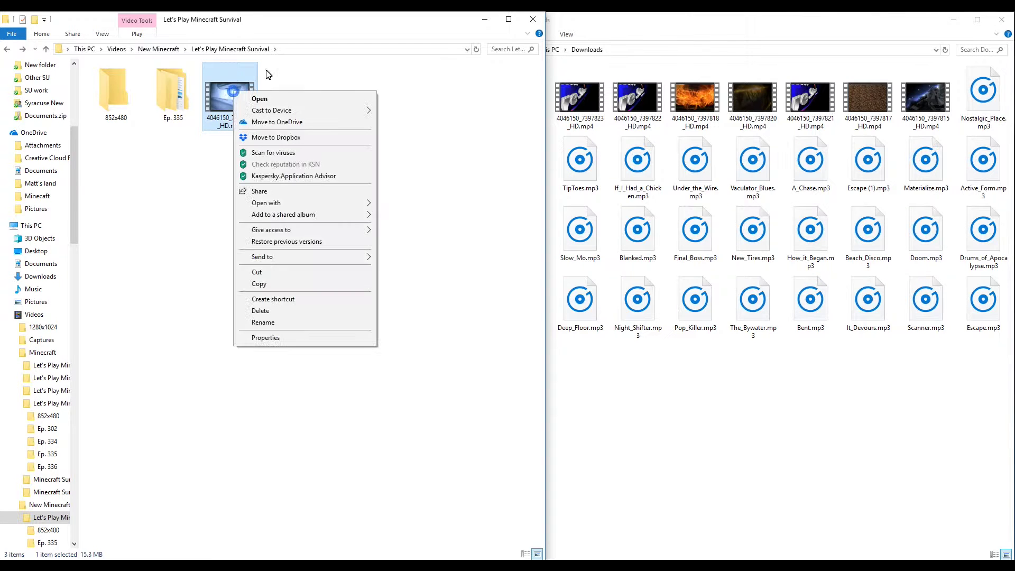
left_click(257, 272)
double_click(179, 87)
right_click(268, 198)
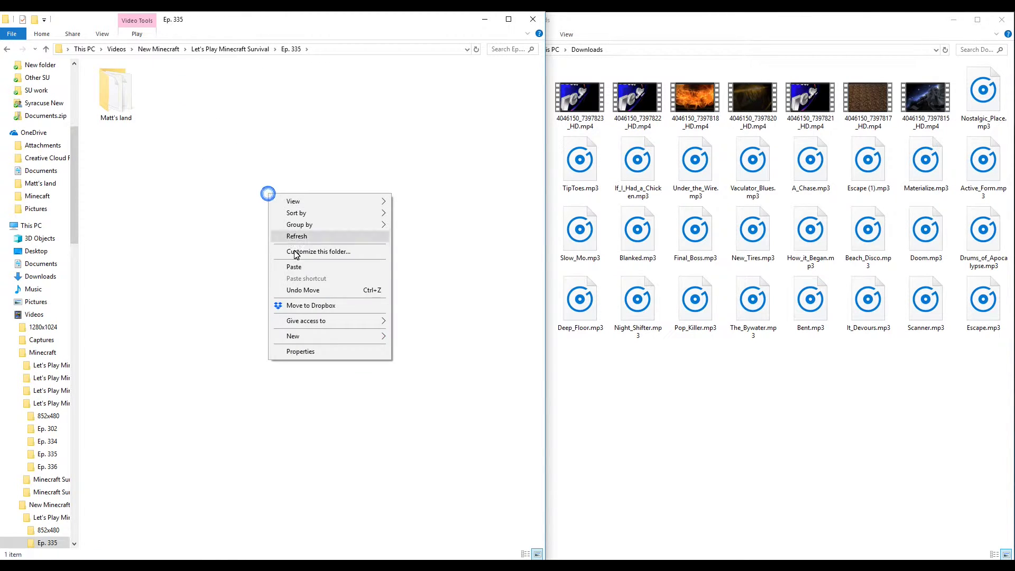
left_click(290, 270)
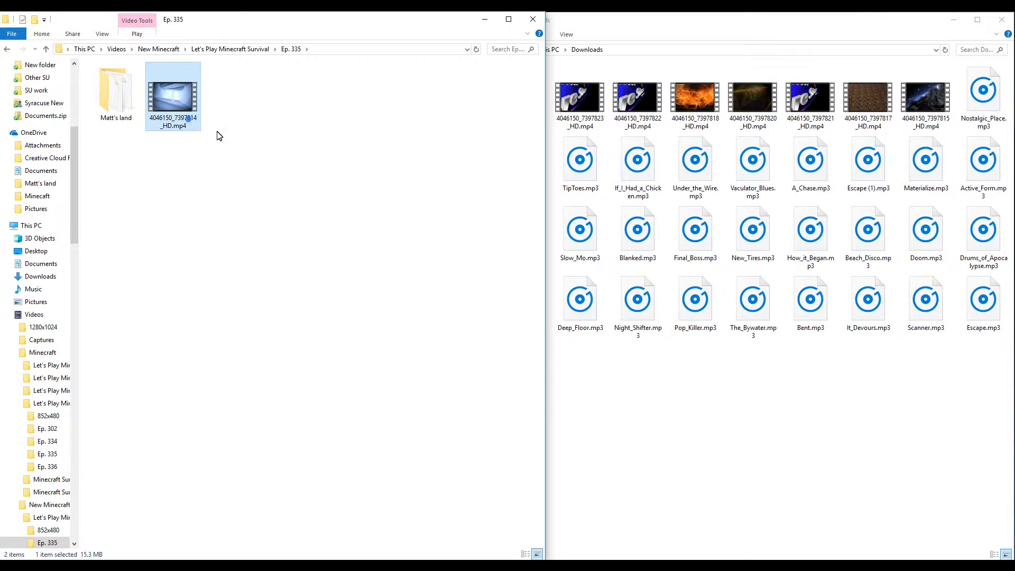
left_click(272, 136)
Go back up through New Minecraft to the Videos folder
left_click(14, 50)
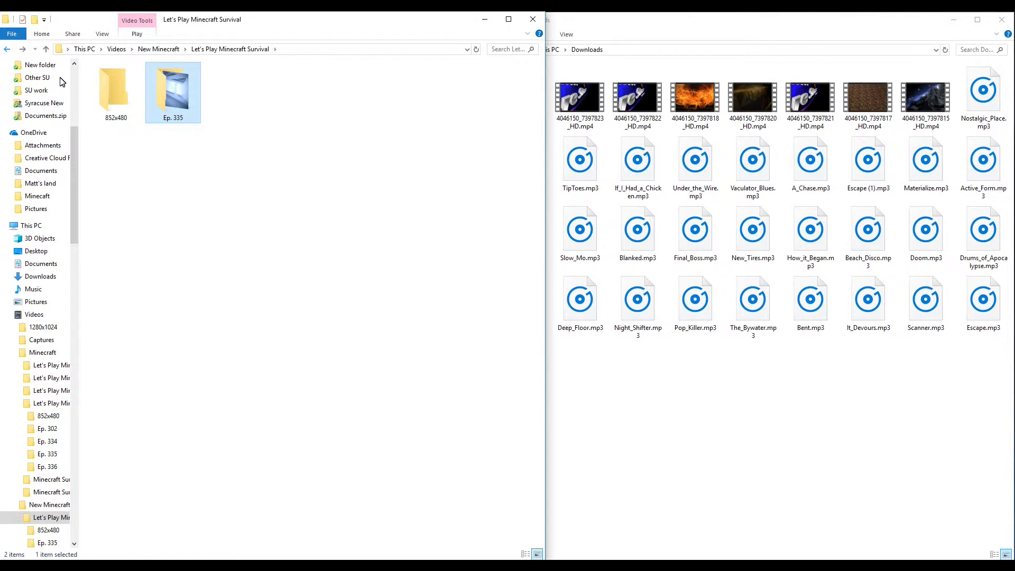
left_click(263, 127)
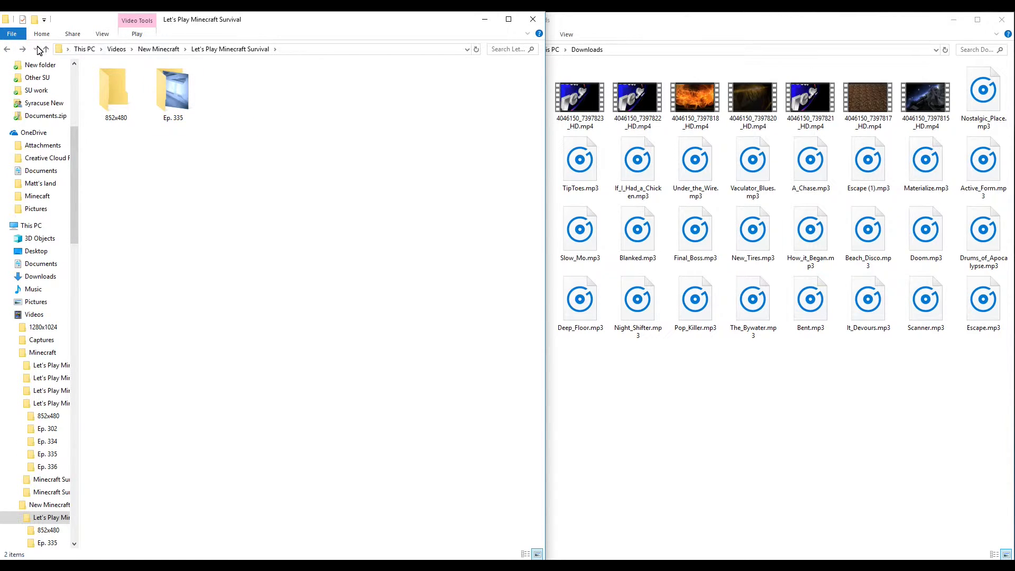
left_click(7, 50)
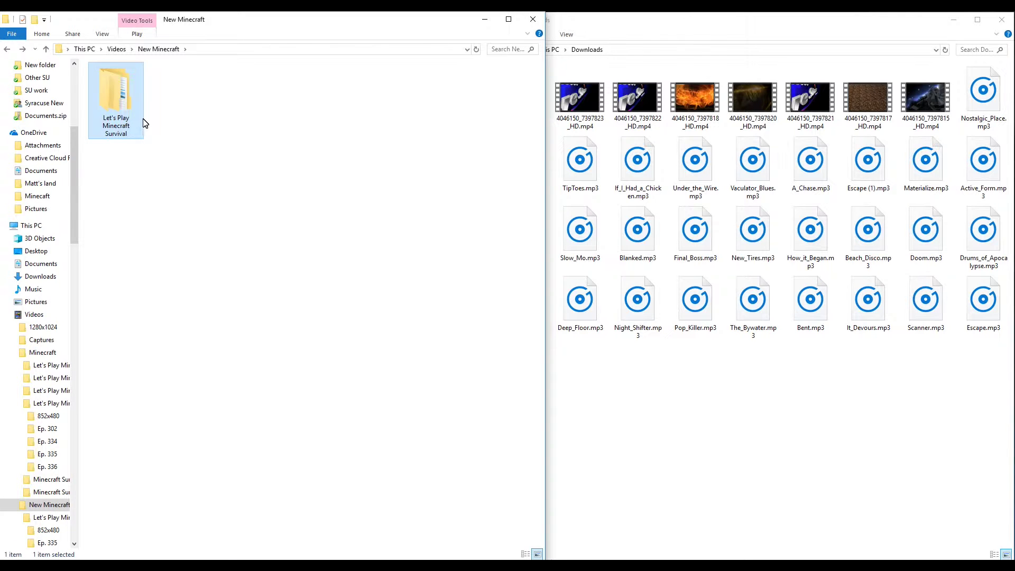
key("alt+Left")
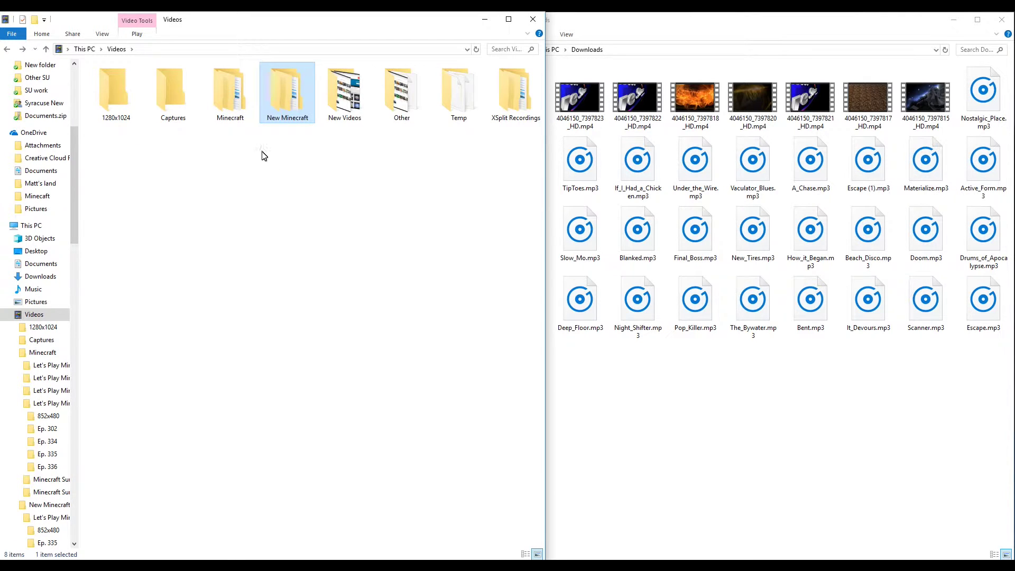
Copy the name 'Minecraft Survival On Our Server 02' from the old Minecraft folder
double_click(230, 92)
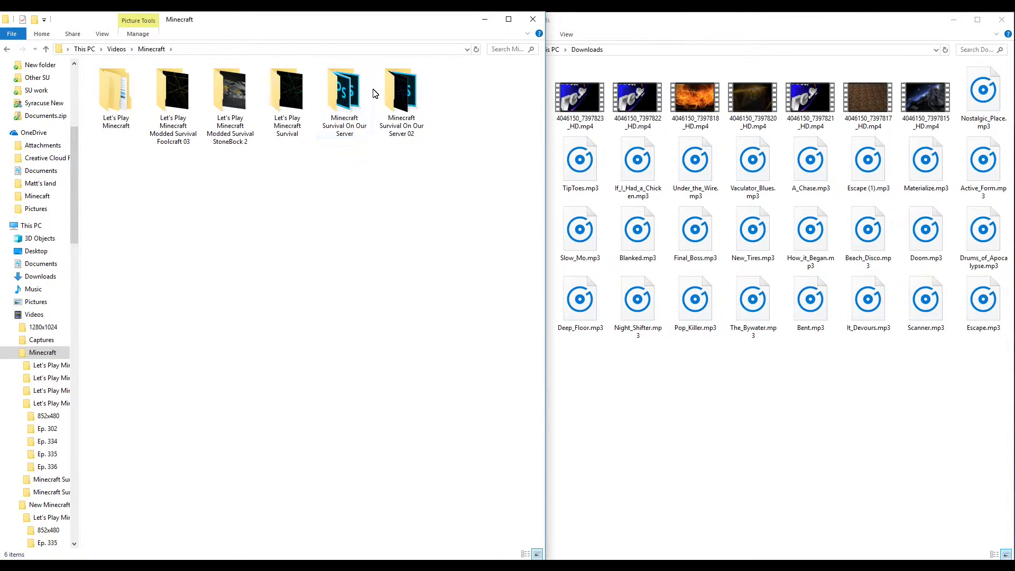
left_click(396, 89)
right_click(393, 81)
left_click(451, 337)
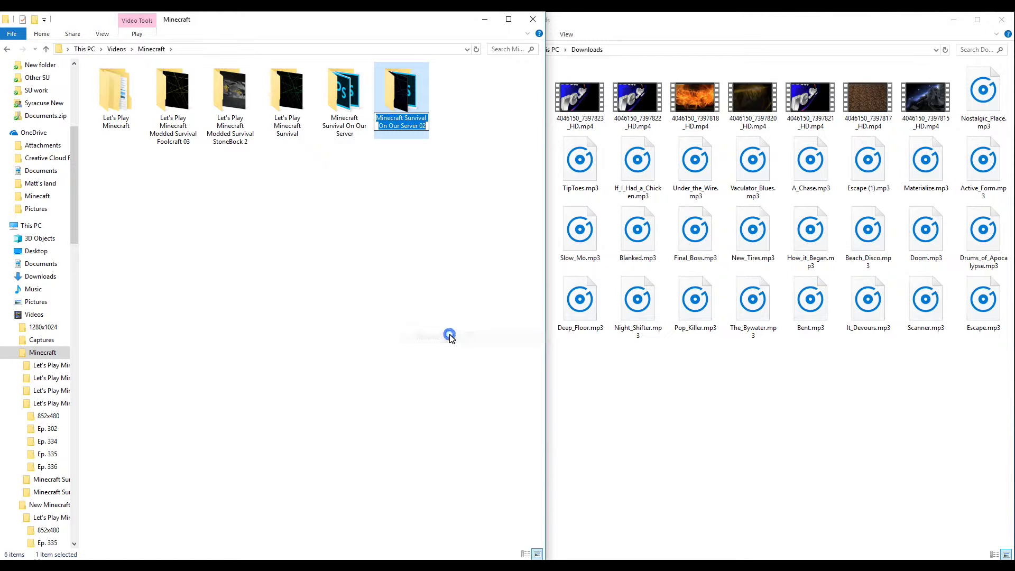
key("Return")
key("alt+Left")
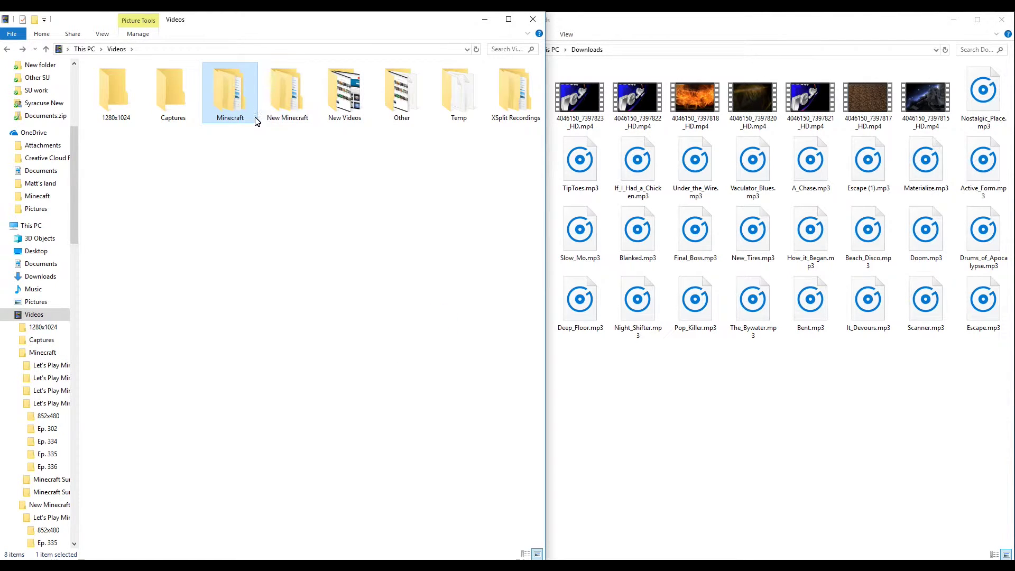
Create a 'Minecraft Survival On Our Server 02' folder in New Minecraft using the copied name
double_click(285, 90)
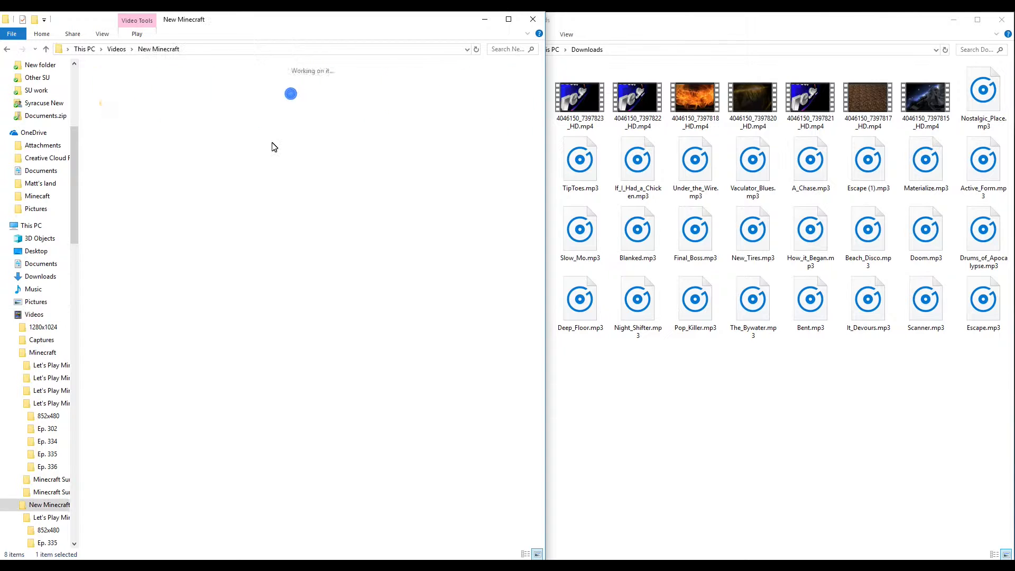
right_click(224, 149)
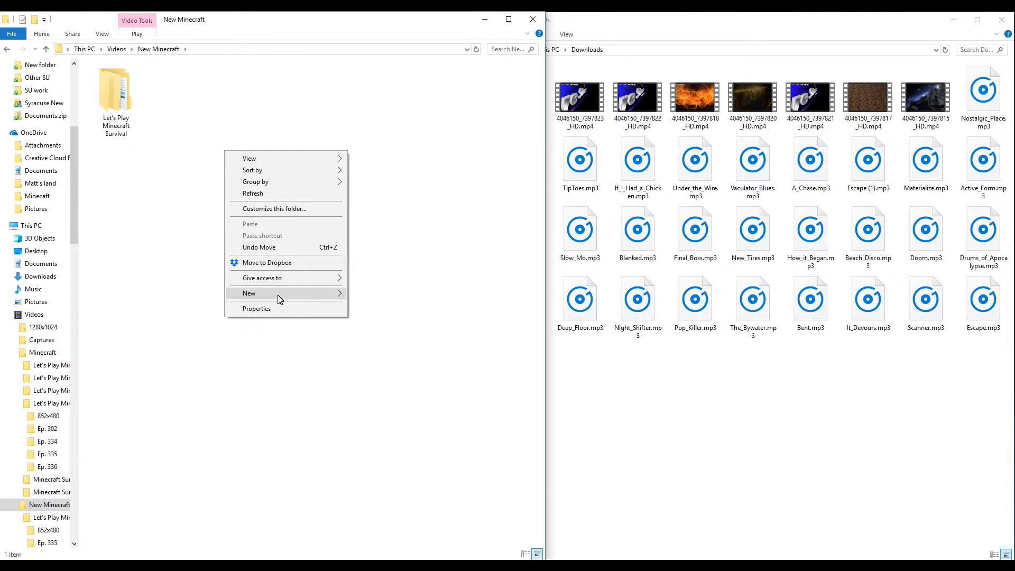
mouse_move(278, 294)
left_click(355, 294)
key("ctrl+v")
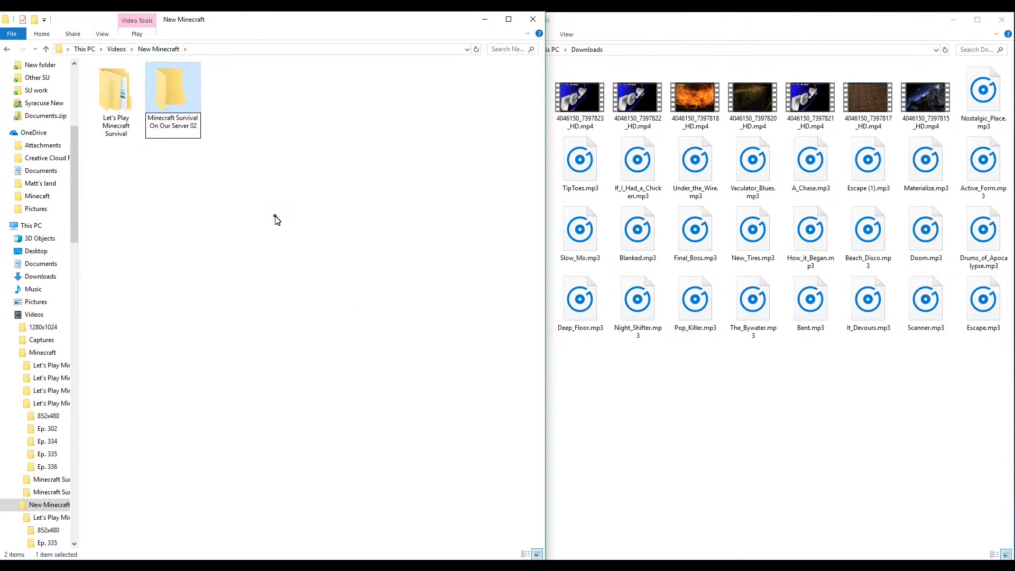
left_click(275, 217)
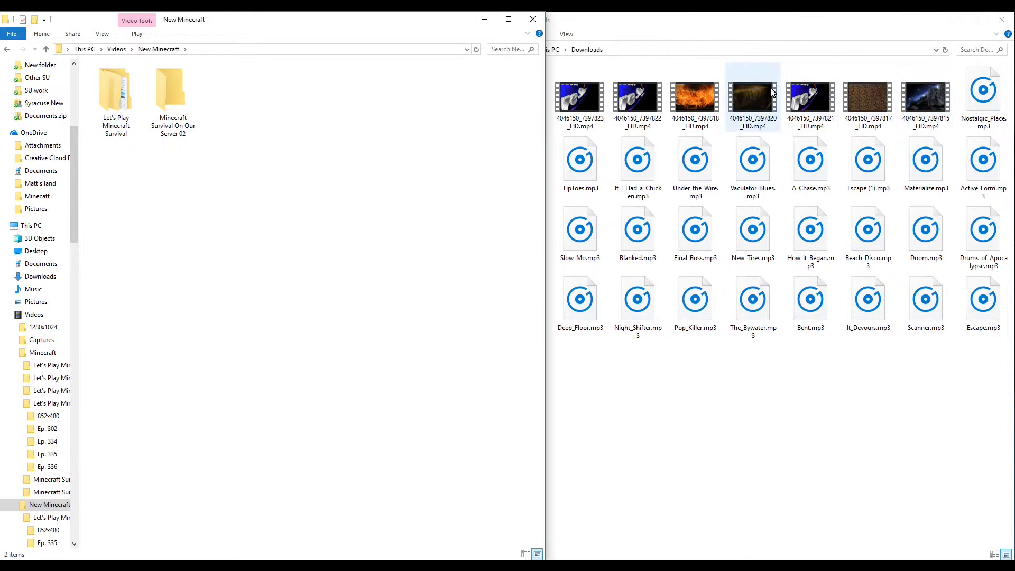
Copy 4046150_7397818_HD.mp4 from the Downloads window
left_click(703, 101)
right_click(703, 91)
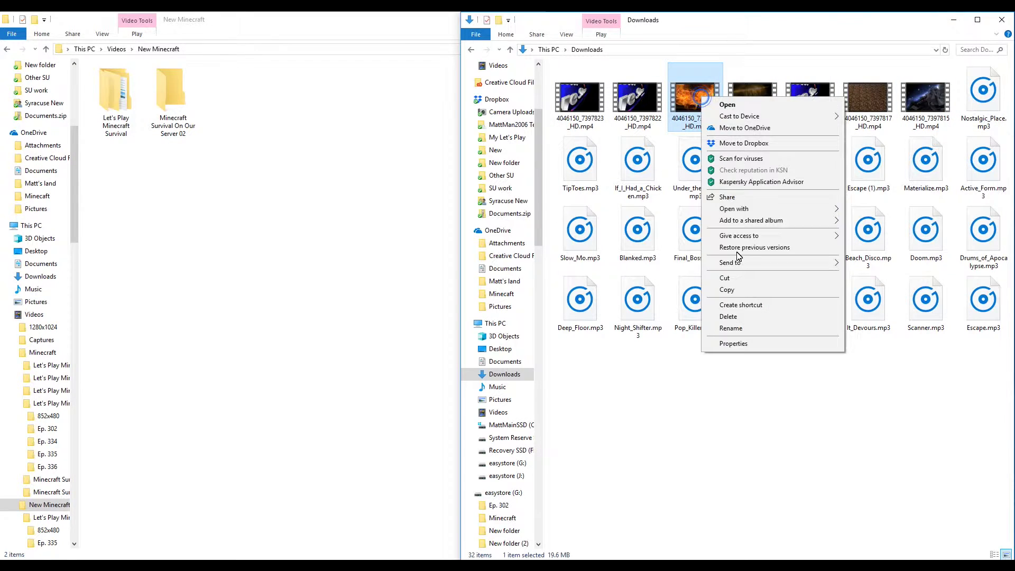
left_click(743, 287)
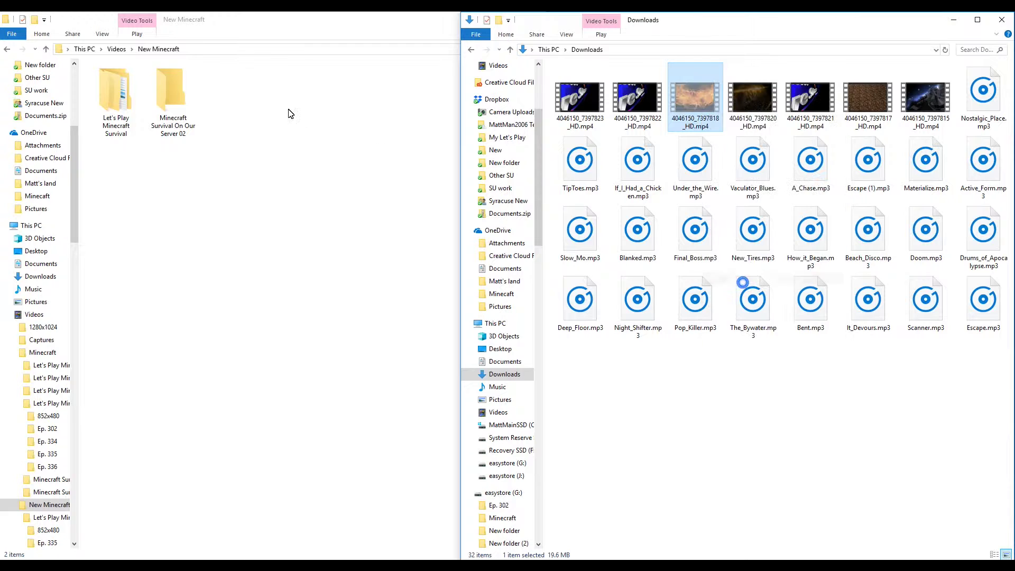
double_click(157, 93)
key("alt+Left")
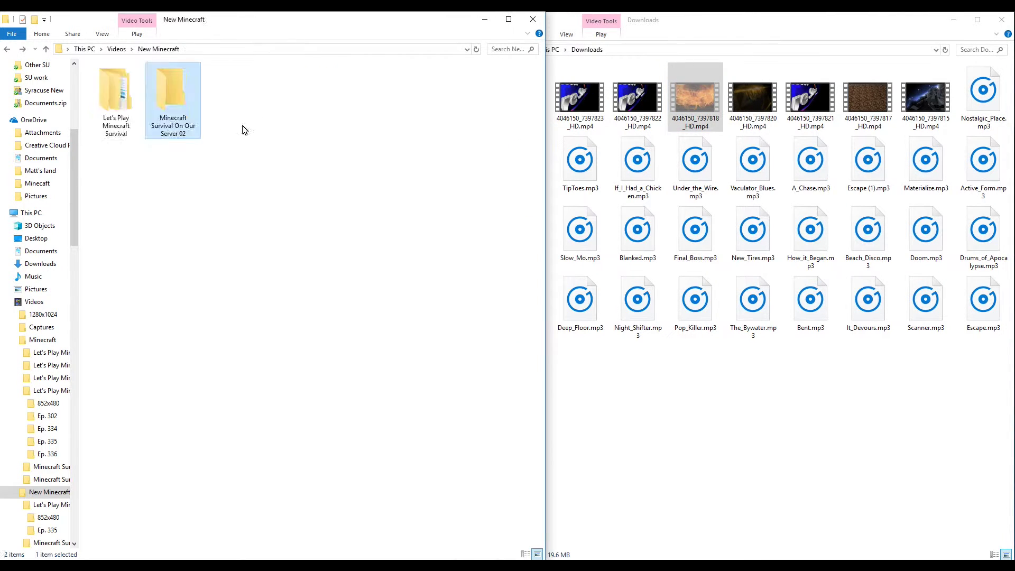
key("alt+Up")
Look up the Ep. 14 folder name in the old Server 02 series, then open New Minecraft
double_click(230, 92)
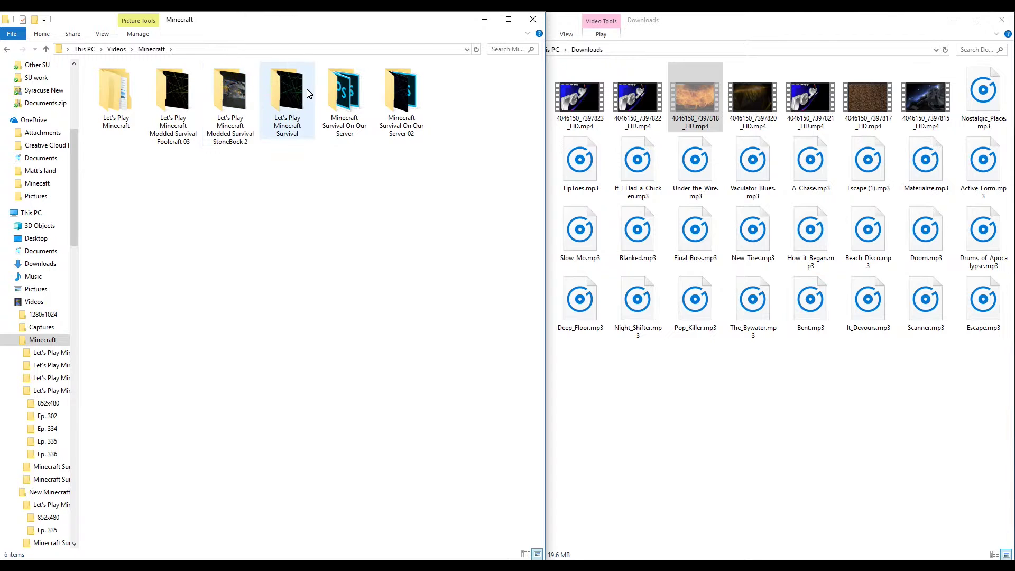
double_click(422, 86)
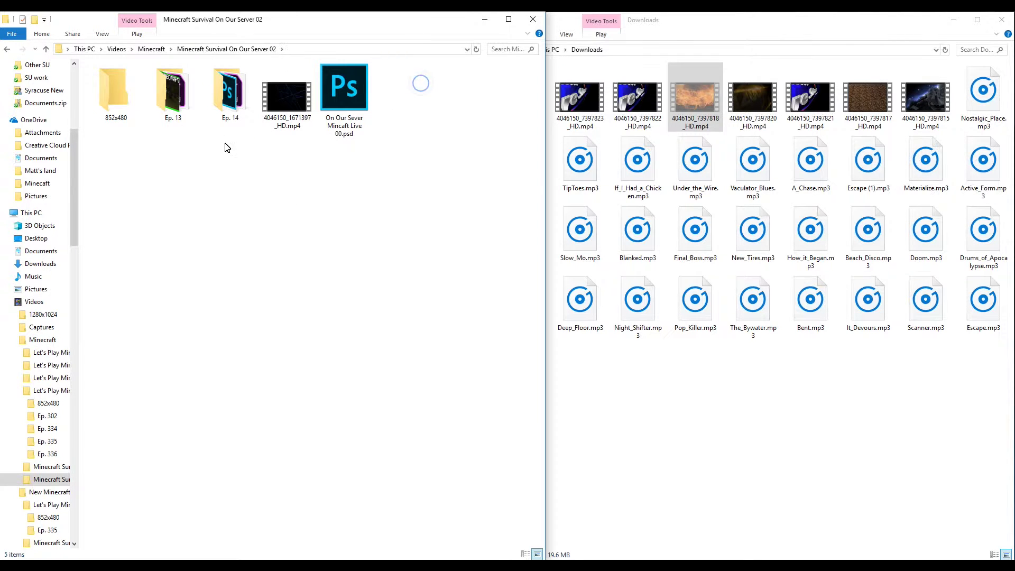
right_click(228, 97)
left_click(279, 358)
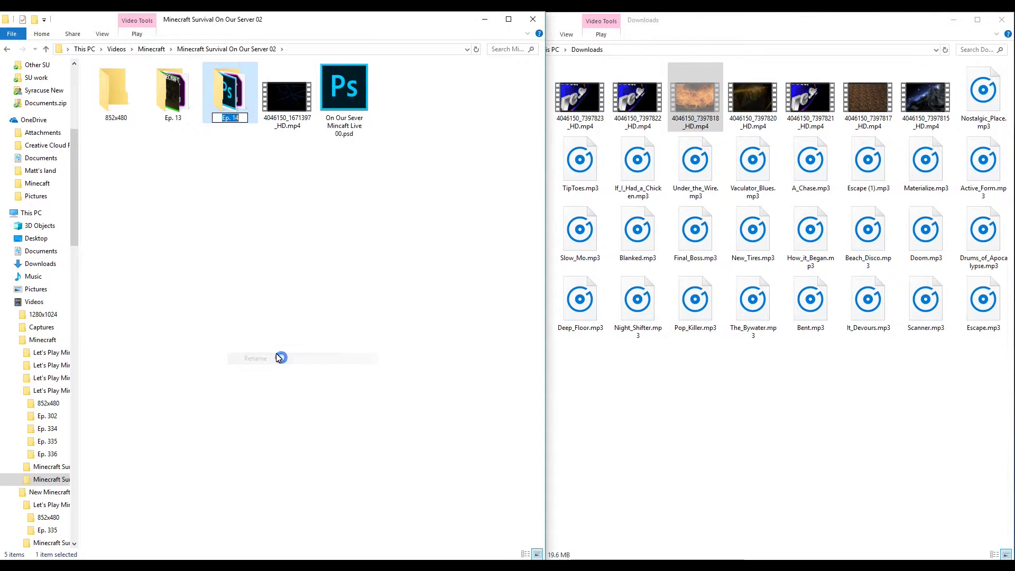
left_click(243, 307)
key("BackSpace")
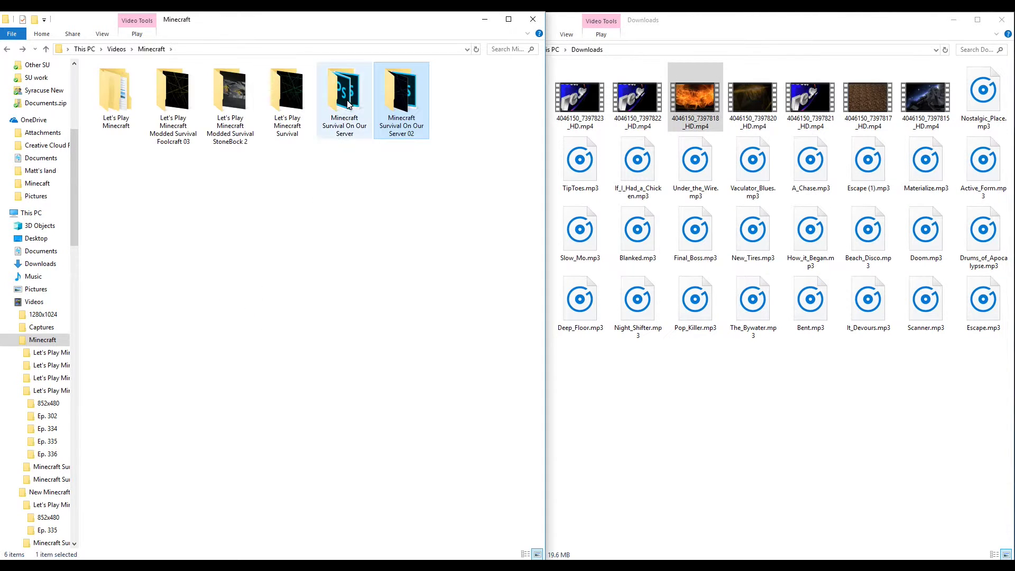
key("BackSpace")
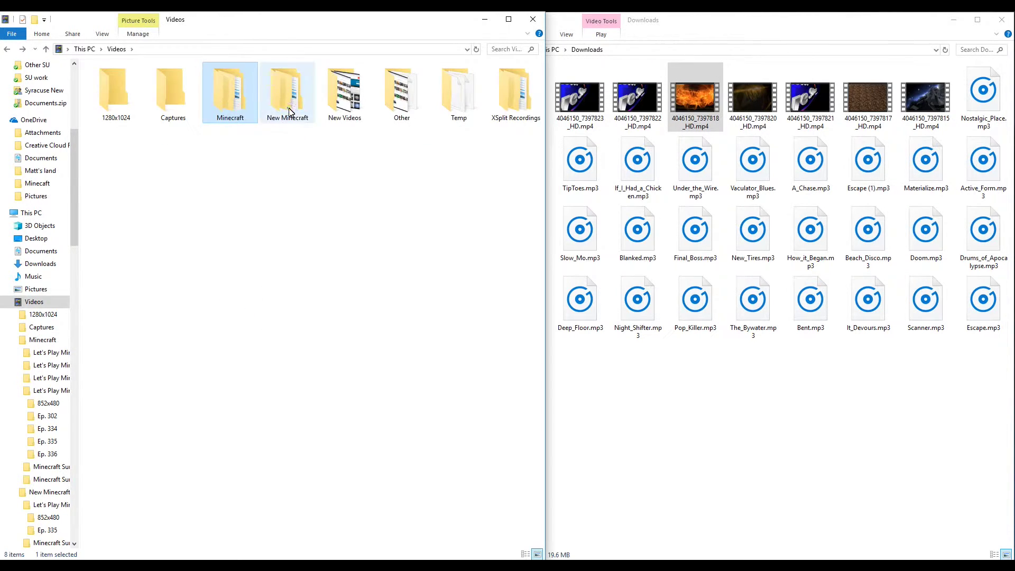
double_click(288, 106)
Create an 'Ep. 14' folder inside the new Minecraft Survival On Our Server 02 folder
double_click(199, 109)
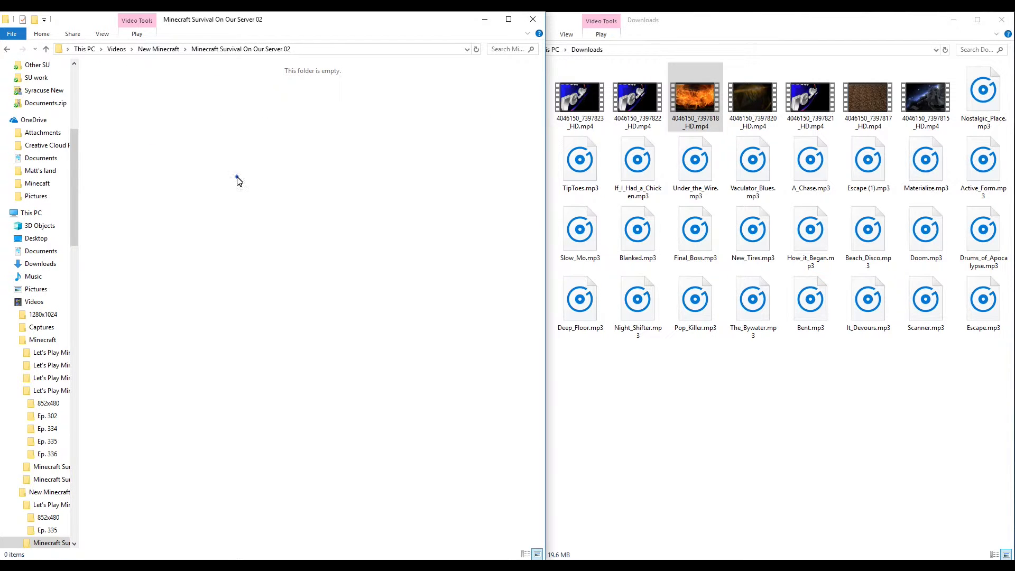
right_click(236, 181)
mouse_move(315, 319)
left_click(375, 316)
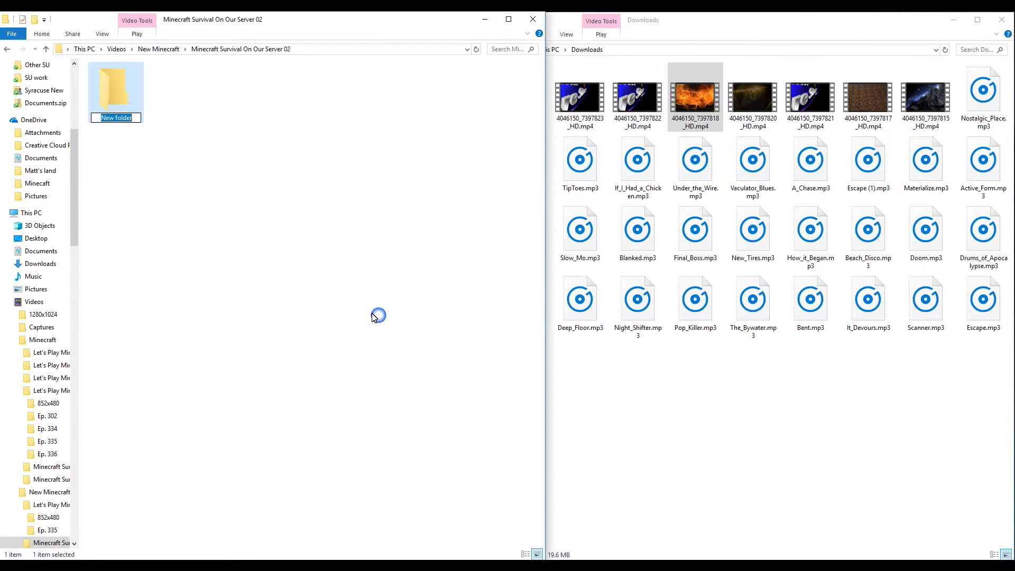
Copy 4046150_7397818_HD.mp4 from Downloads into Ep. 14 and verify it arrived
right_click(682, 103)
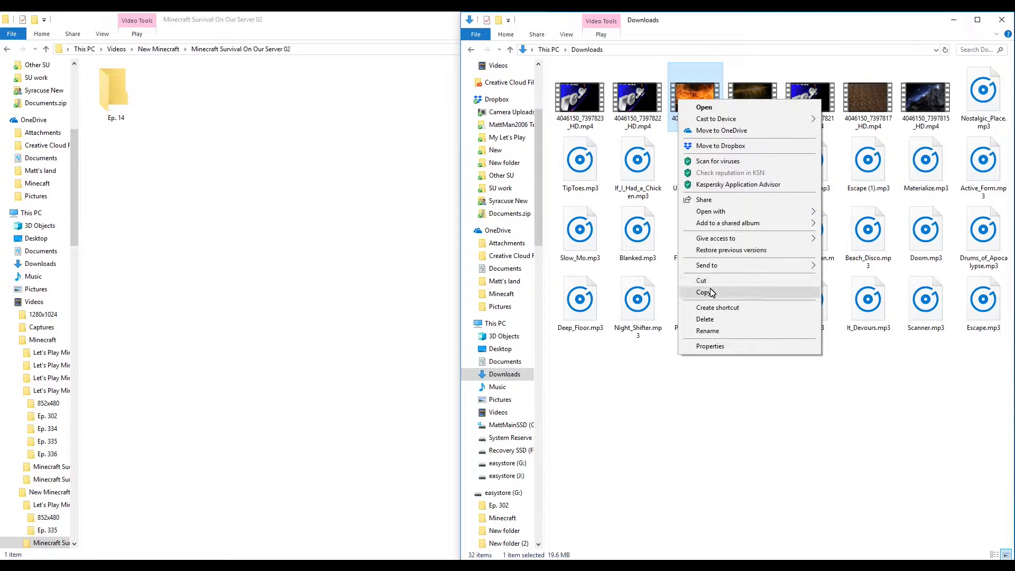
left_click(709, 292)
double_click(115, 98)
right_click(169, 126)
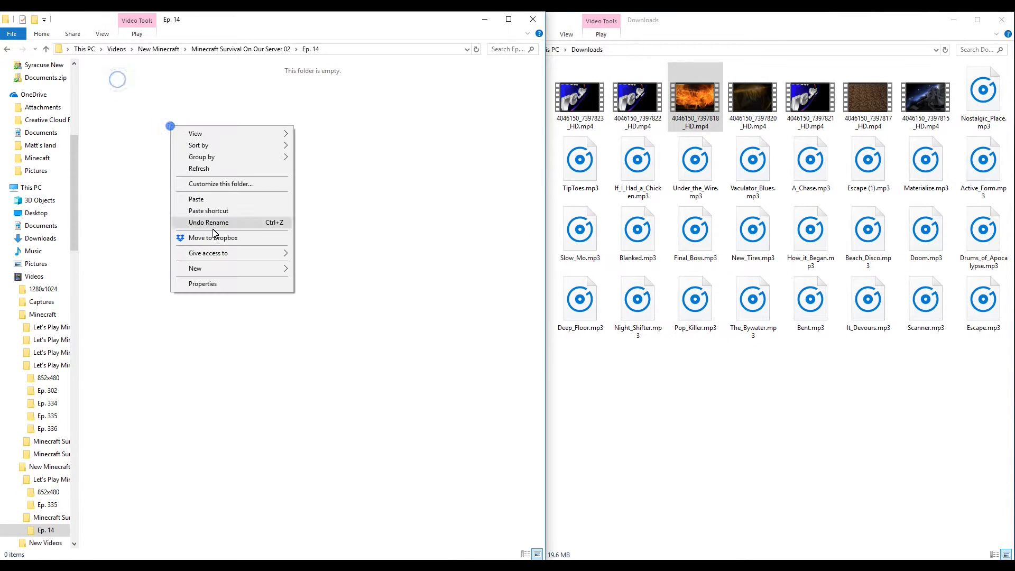
left_click(201, 200)
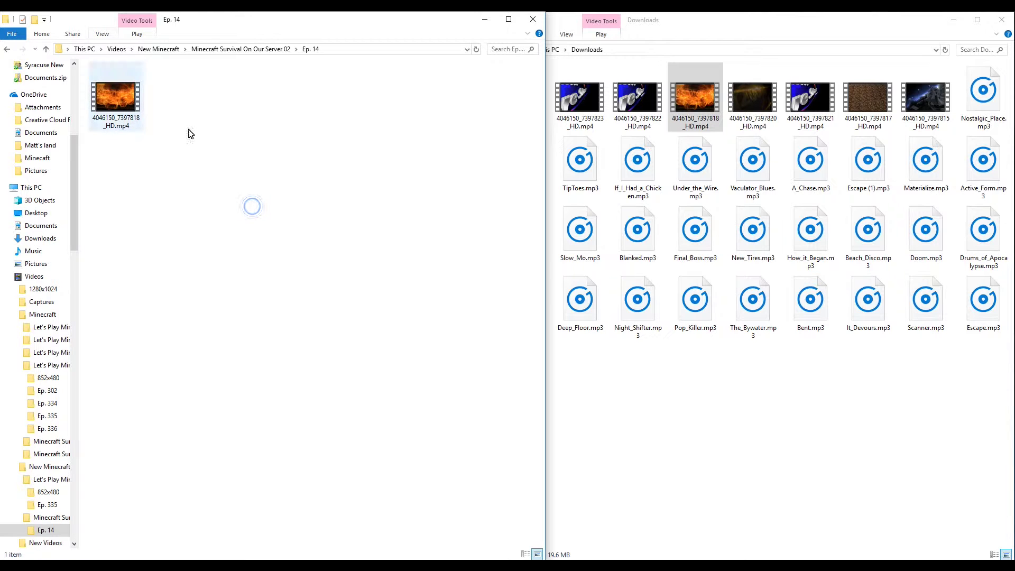
key("BackSpace")
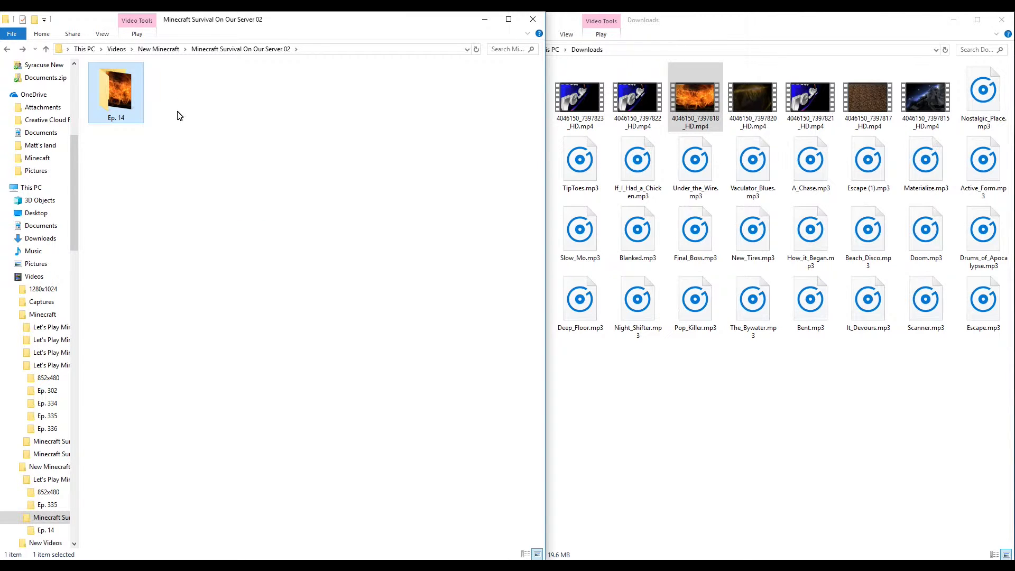
double_click(108, 90)
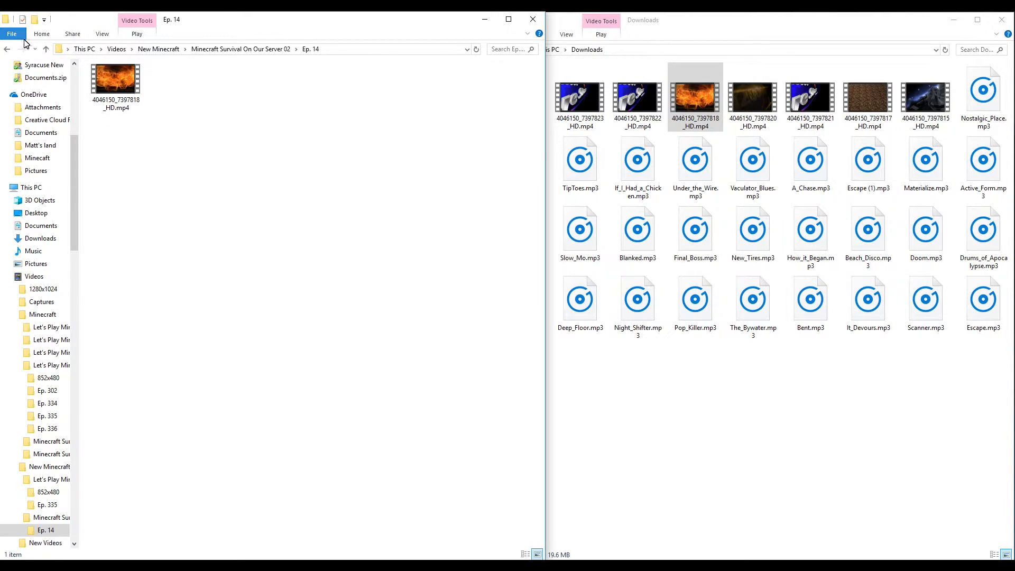
left_click(7, 49)
Copy the 'Let's Play Minecraft' folder name from the old Videos > Minecraft folder
left_click(8, 50)
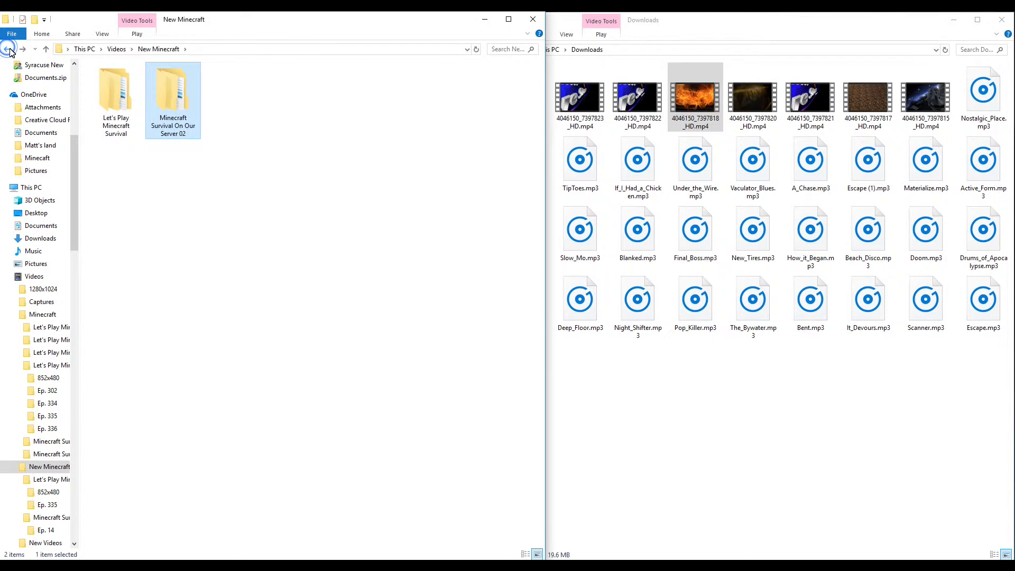
key("alt+Left")
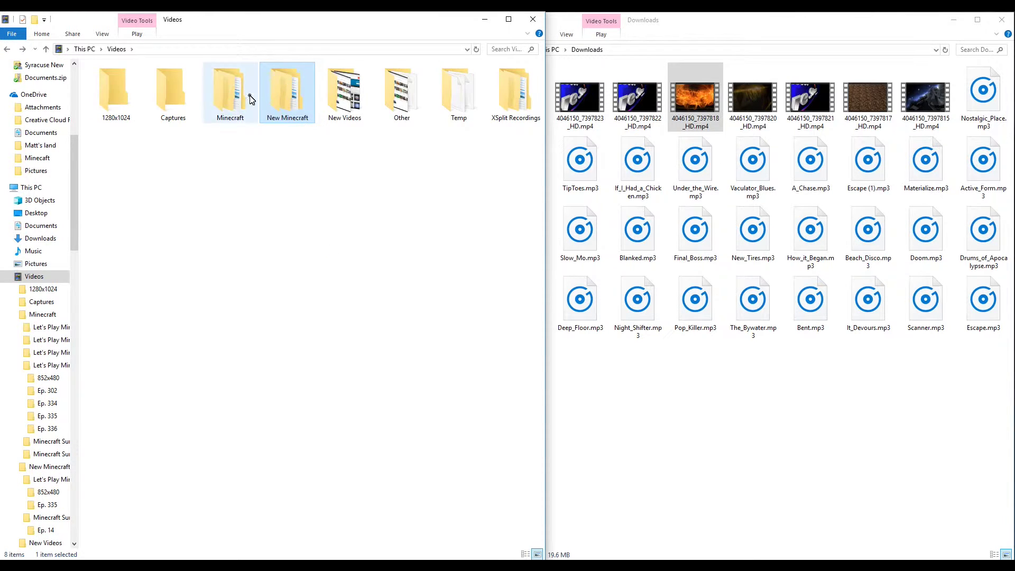
double_click(231, 98)
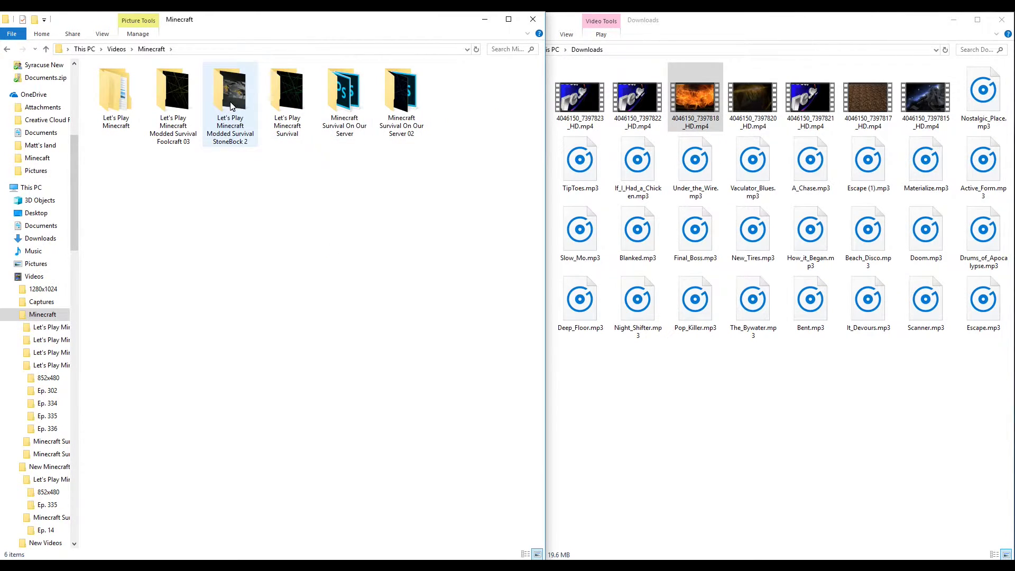
right_click(227, 104)
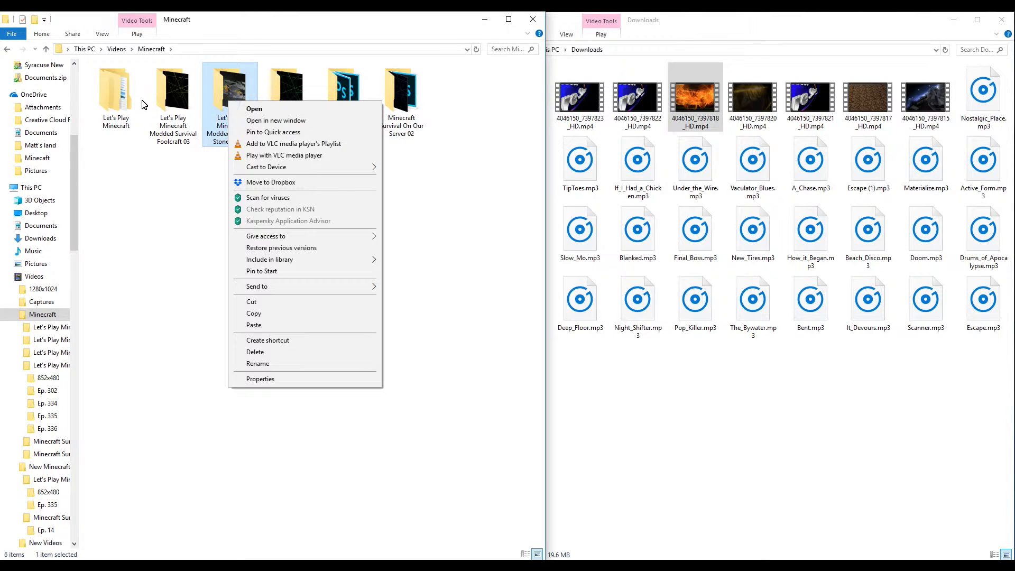
left_click(123, 102)
right_click(118, 98)
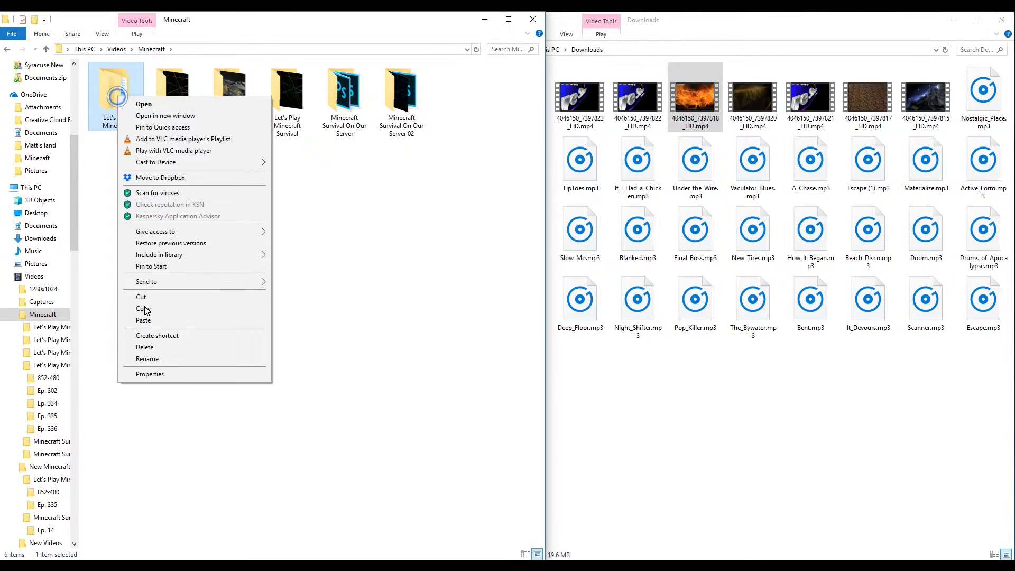
left_click(148, 359)
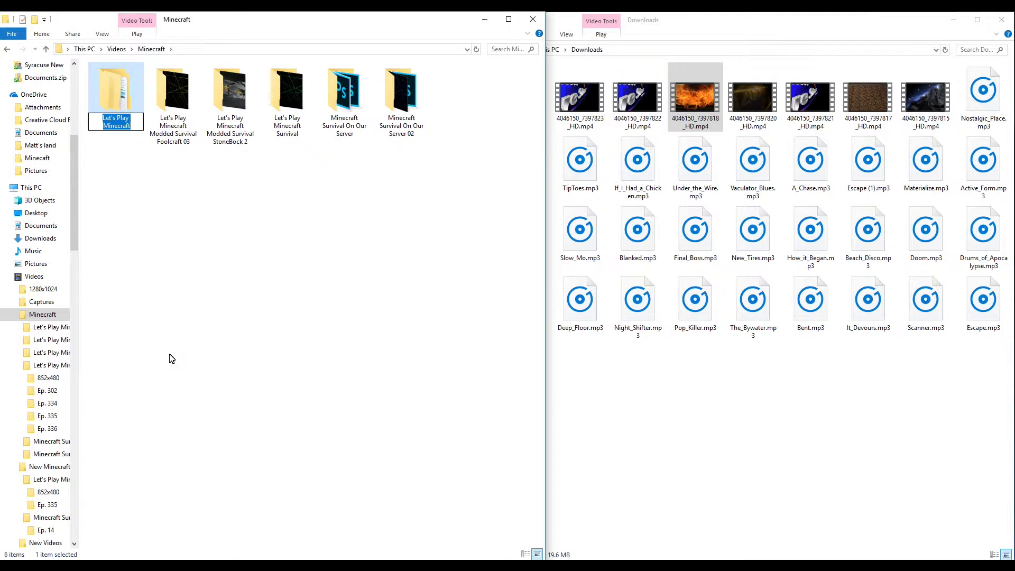
left_click(196, 277)
Return to Videos and open the New Minecraft folder
key("BackSpace")
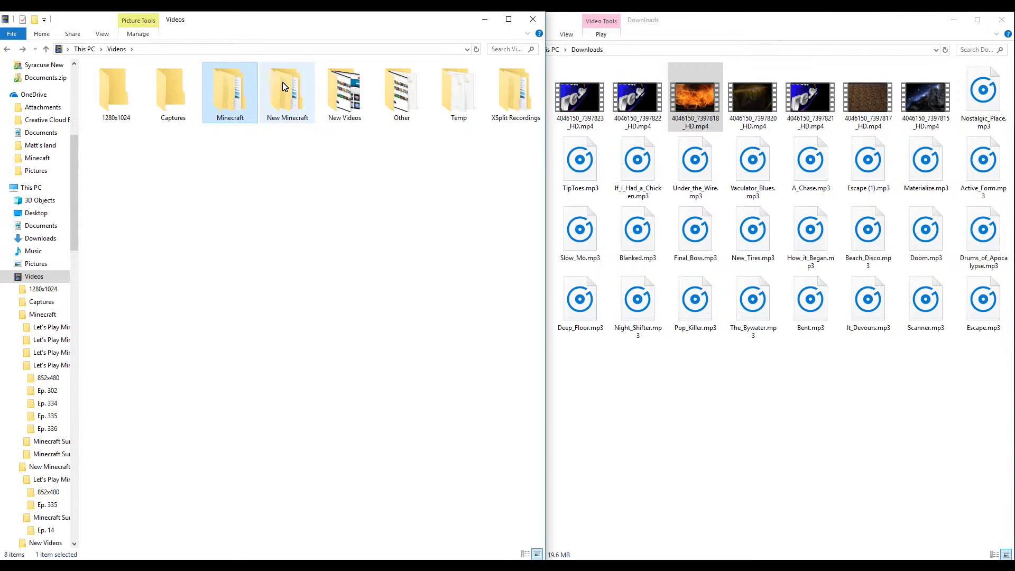
double_click(283, 87)
right_click(272, 170)
Create a folder from the pasted name and rename it 'Let's Play Minecraft Survival X'
mouse_move(294, 301)
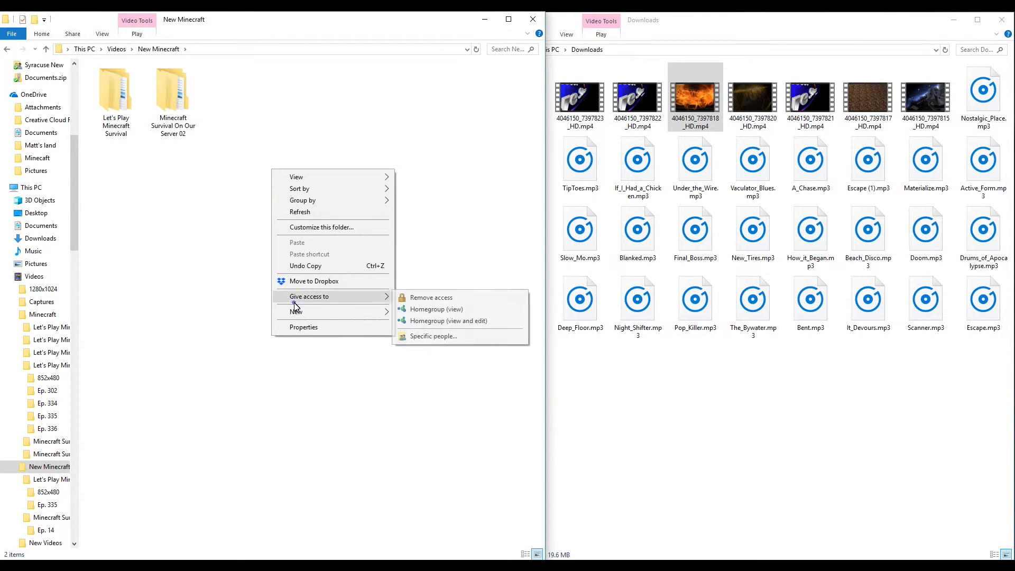
left_click(421, 312)
key("ctrl+v")
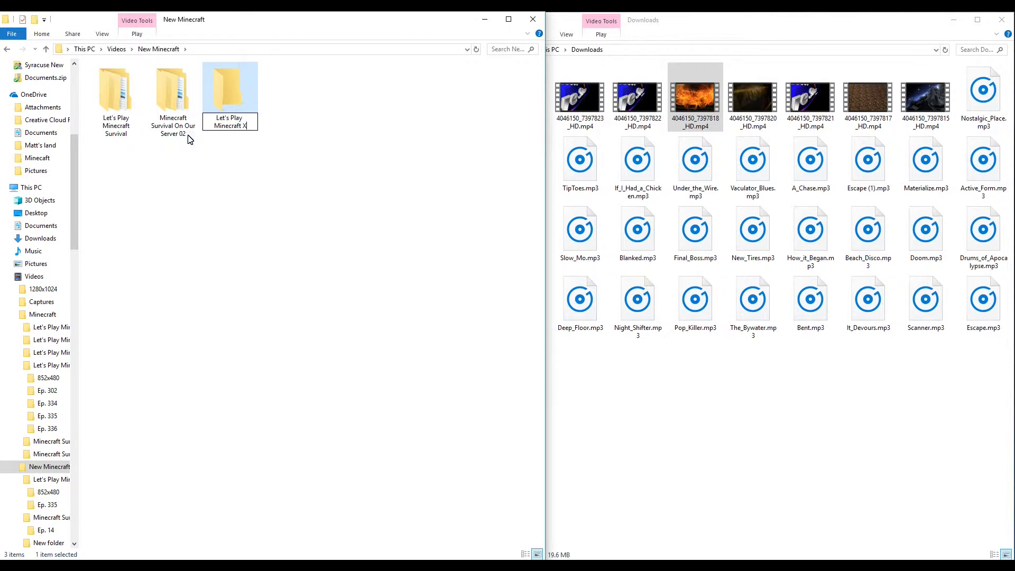
right_click(139, 123)
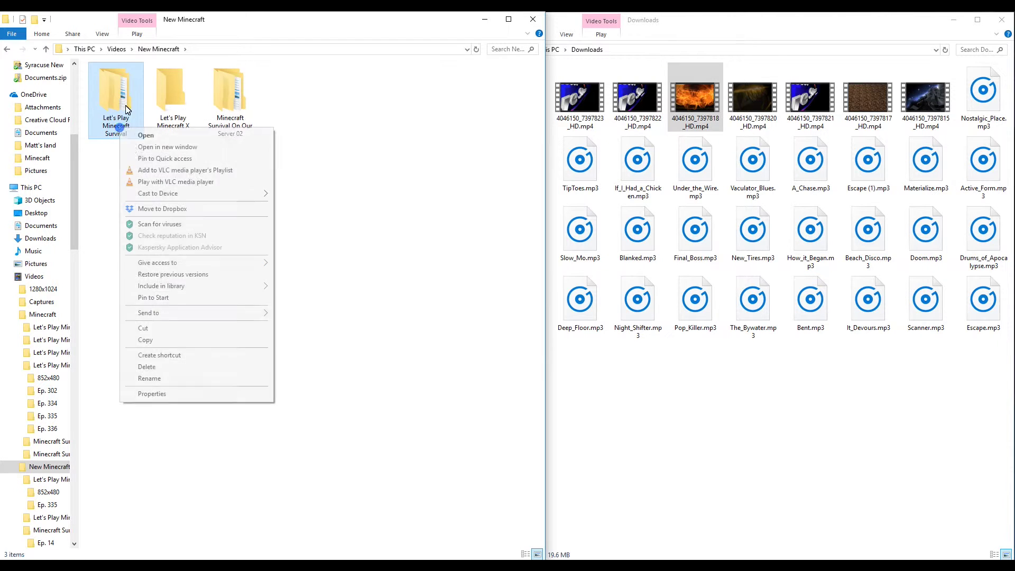
left_click(187, 380)
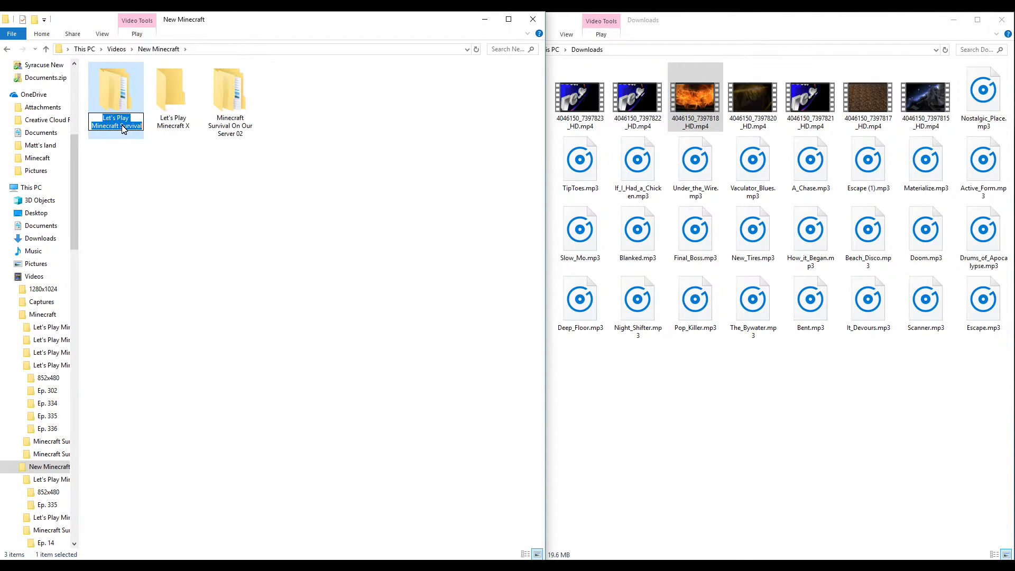
right_click(184, 101)
left_click(205, 341)
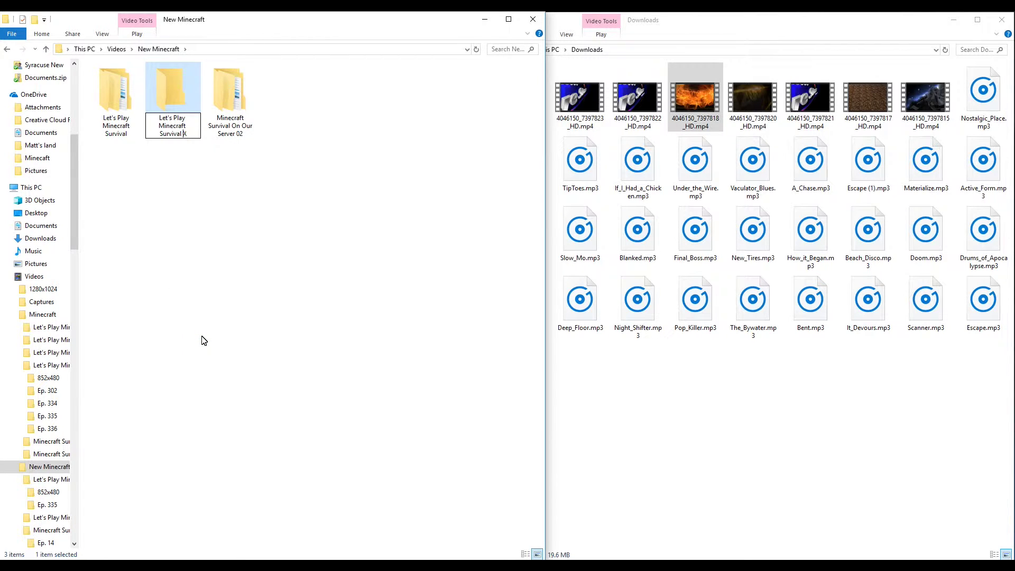
left_click(338, 227)
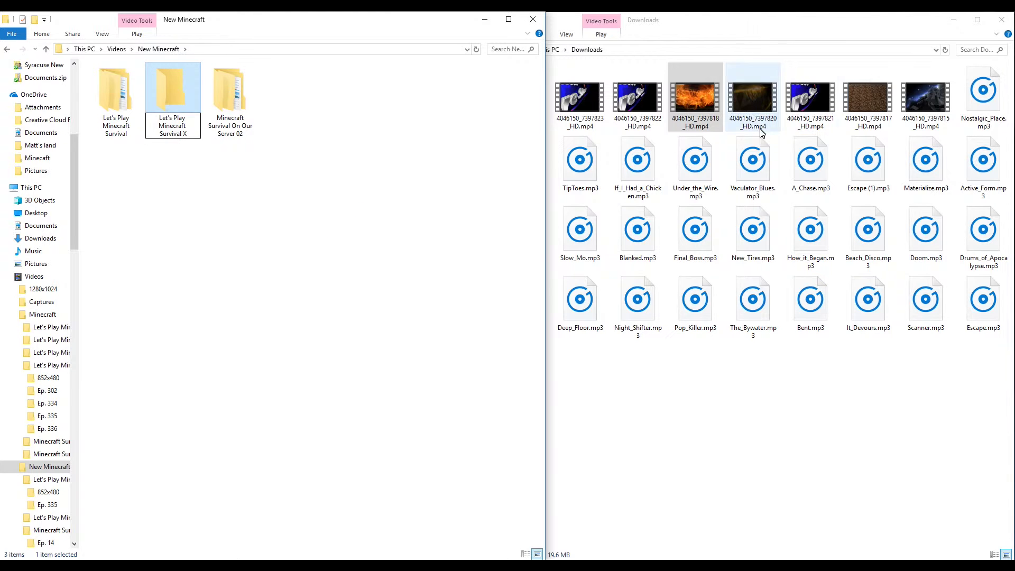
Cut 4046150_7397820_HD.mp4 in the Downloads window for moving
left_click(747, 108)
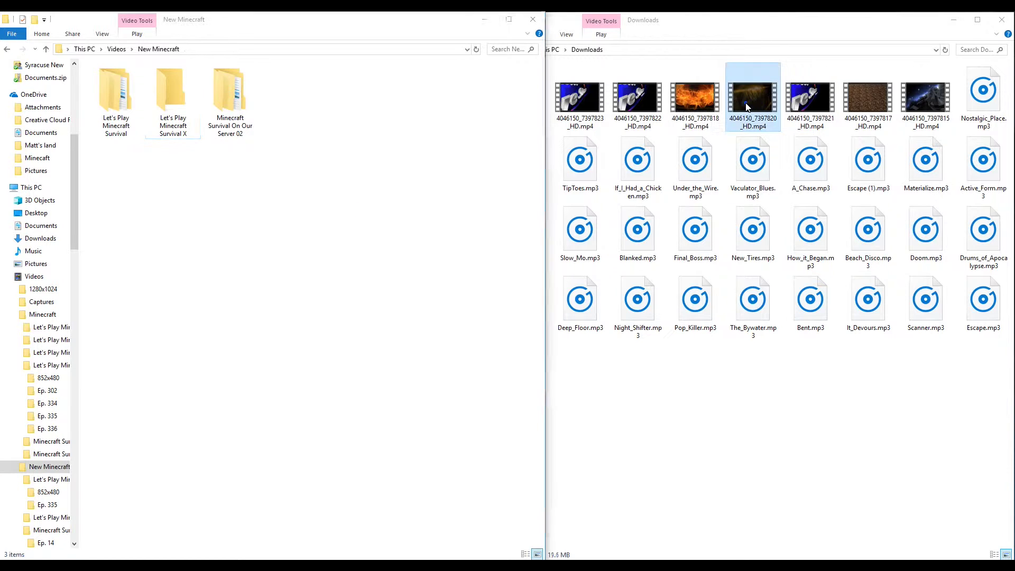
double_click(159, 91)
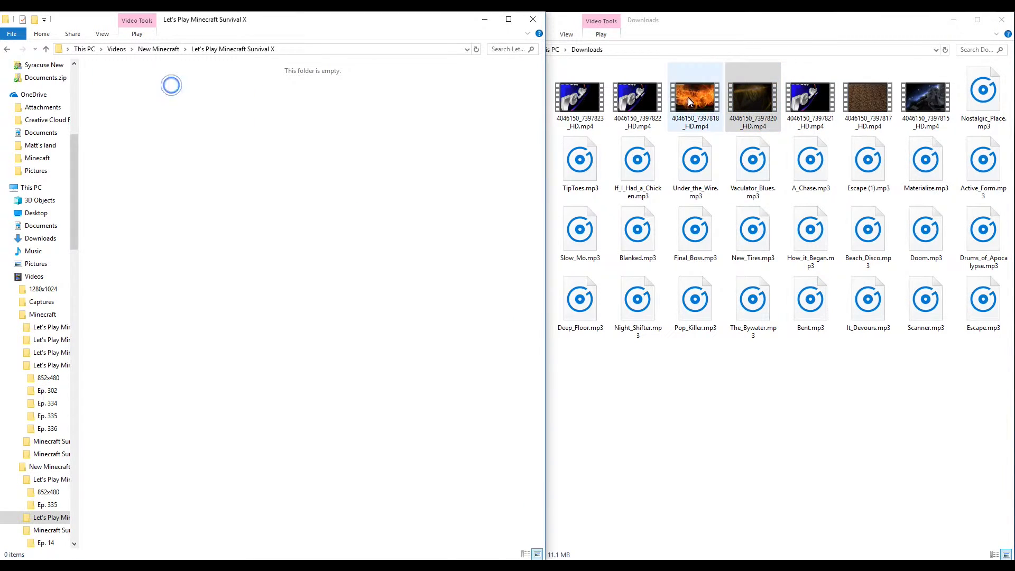
right_click(742, 95)
left_click(750, 78)
right_click(750, 79)
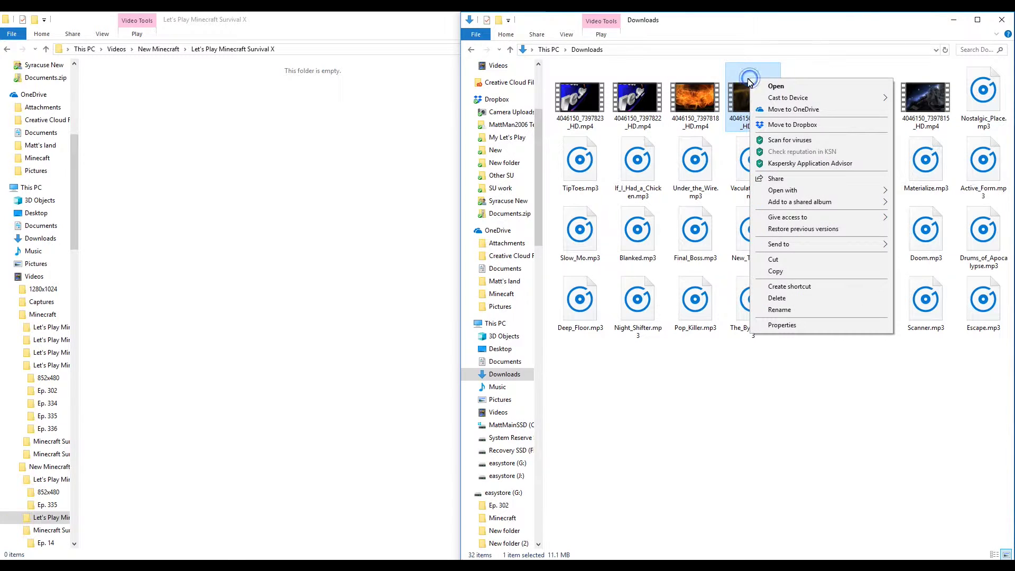
left_click(740, 112)
right_click(750, 99)
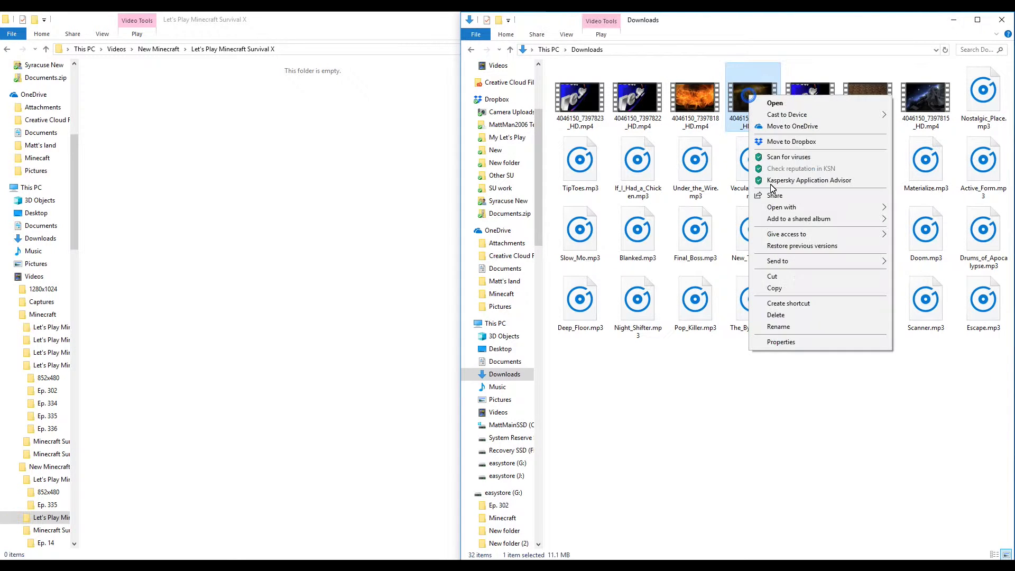
left_click(772, 277)
Check the Ep. 08 folder in Minecraft > Let's Play Minecraft, then cut it
left_click(254, 151)
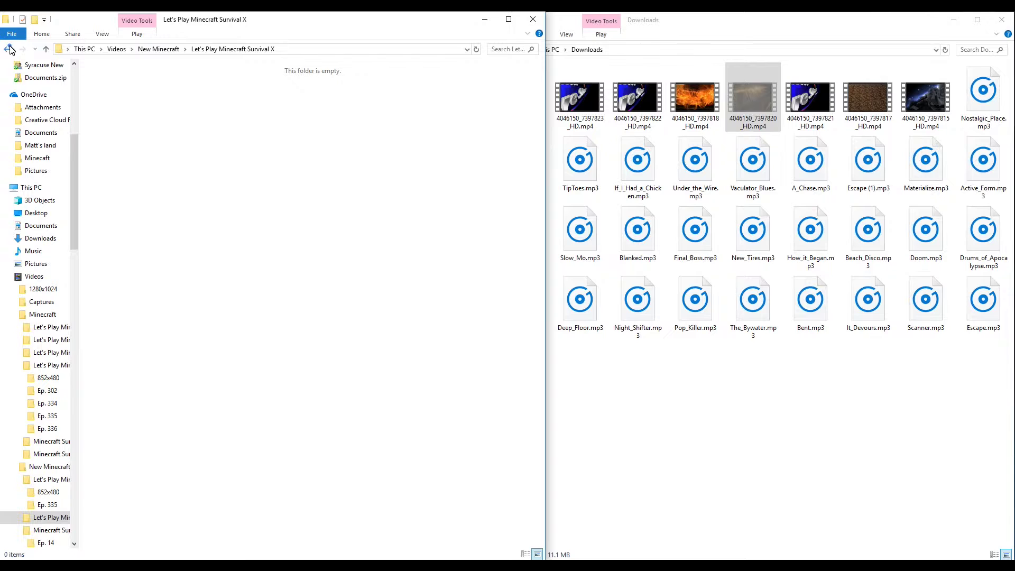
left_click(9, 48)
left_click(9, 48)
left_click(9, 49)
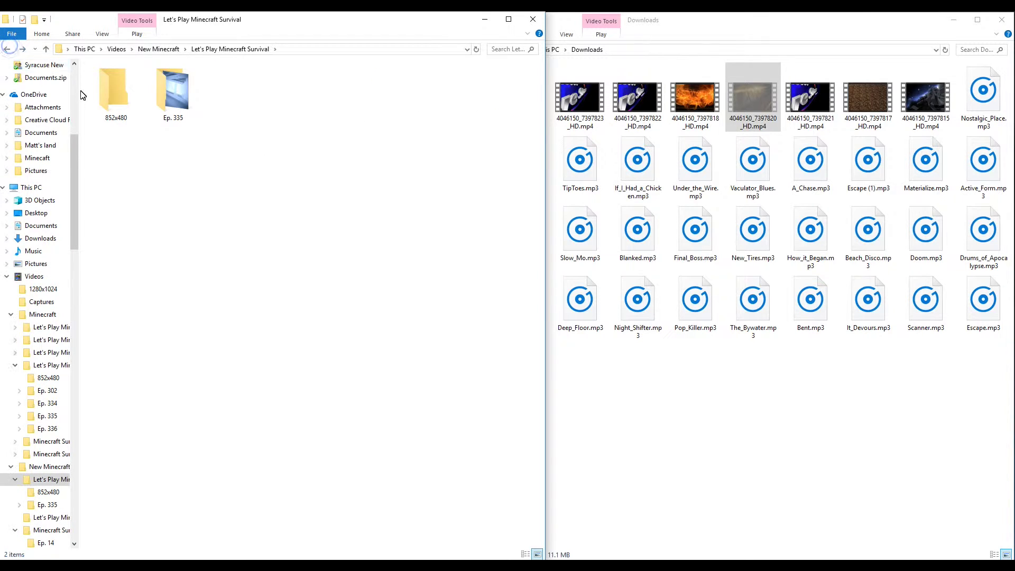
left_click(116, 49)
double_click(230, 90)
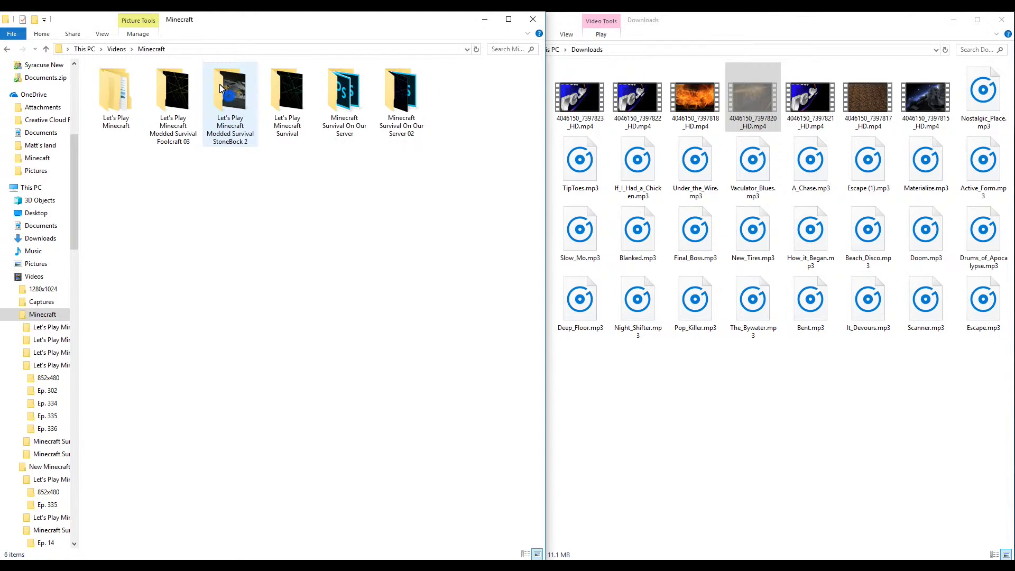
double_click(118, 99)
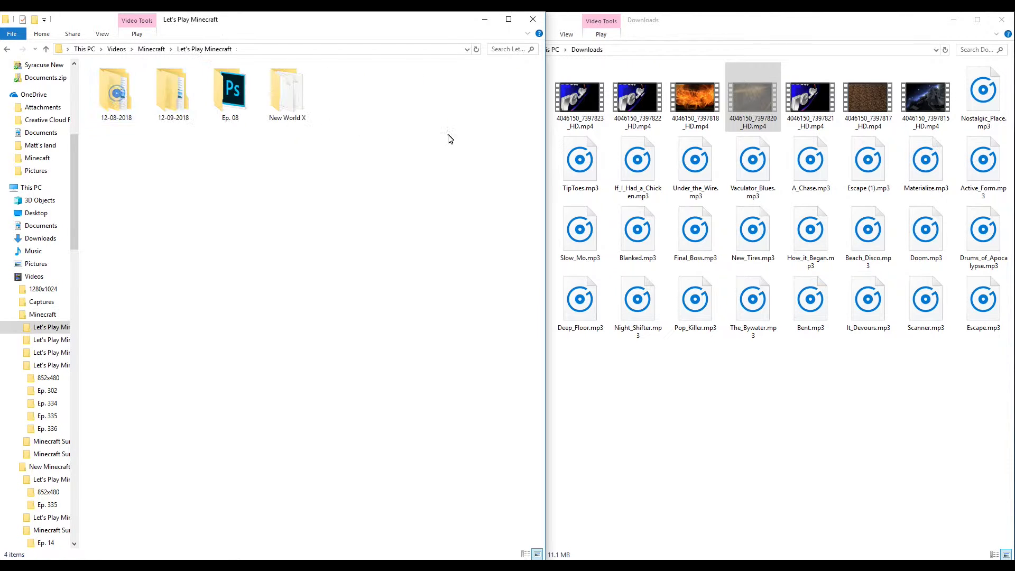
right_click(236, 89)
double_click(216, 85)
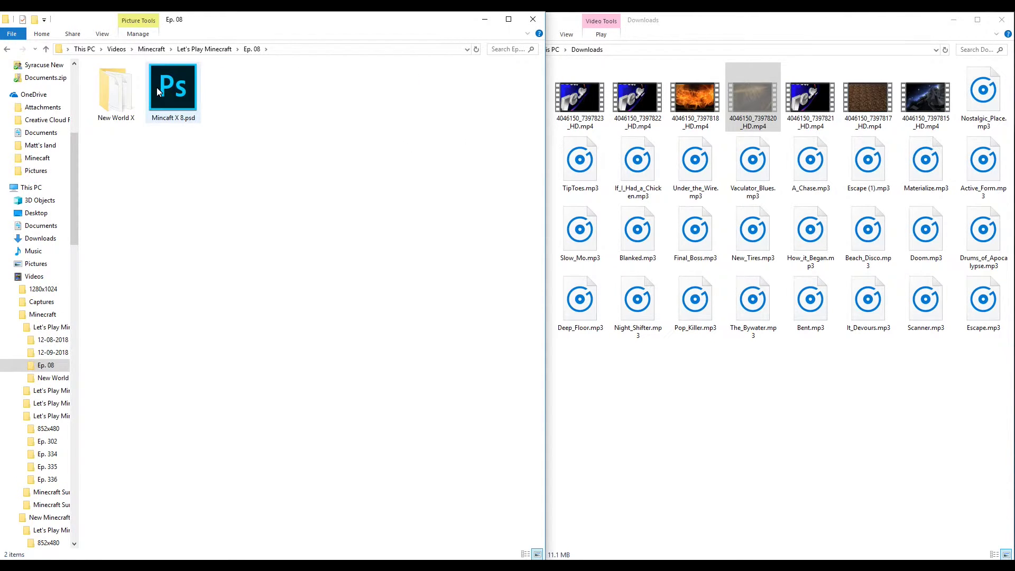
key("alt+Left")
right_click(214, 88)
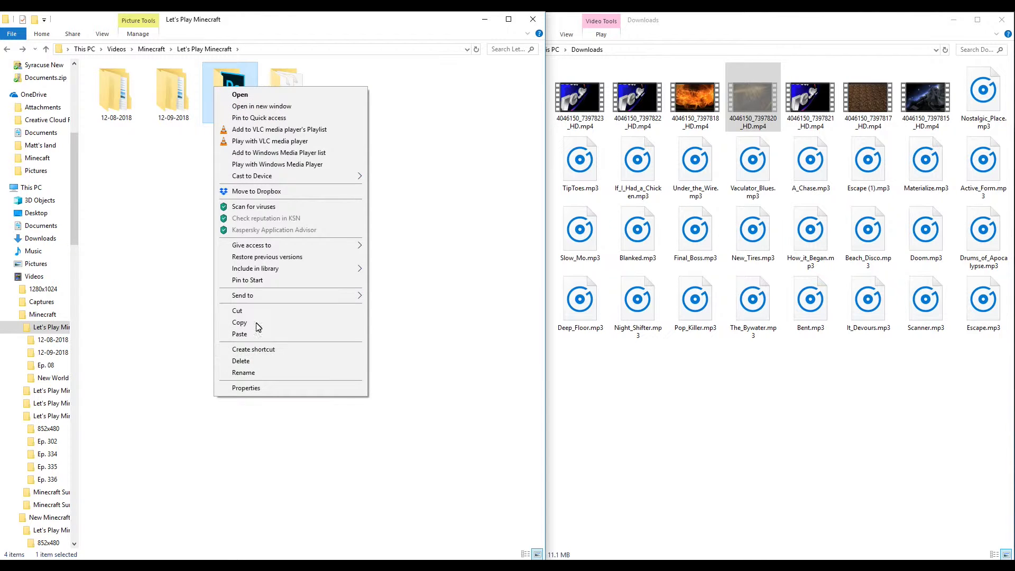
left_click(243, 310)
Paste Ep. 08 into New Minecraft > Let's Play Minecraft Survival X
key("alt+Up")
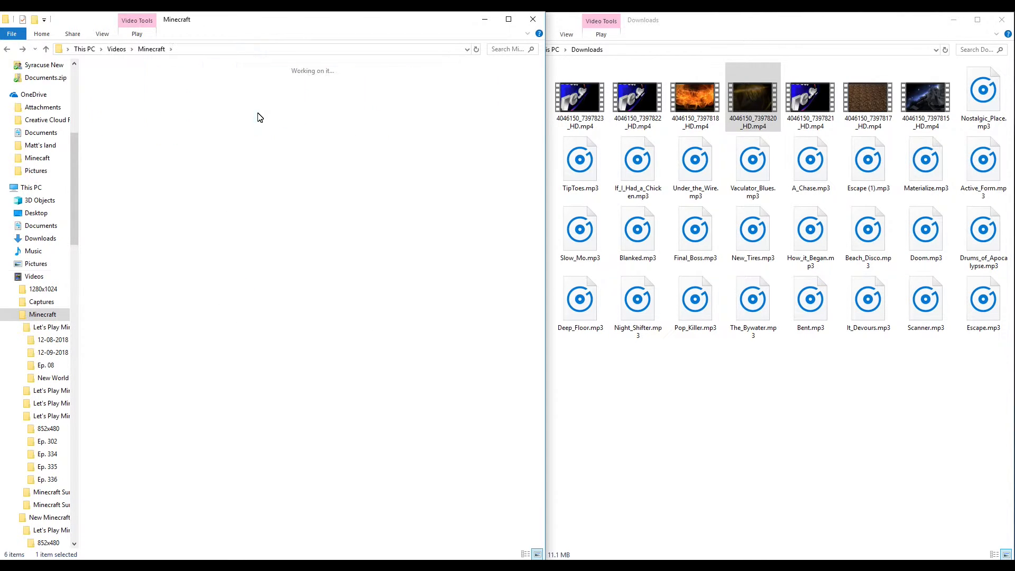
key("alt+Up")
double_click(296, 87)
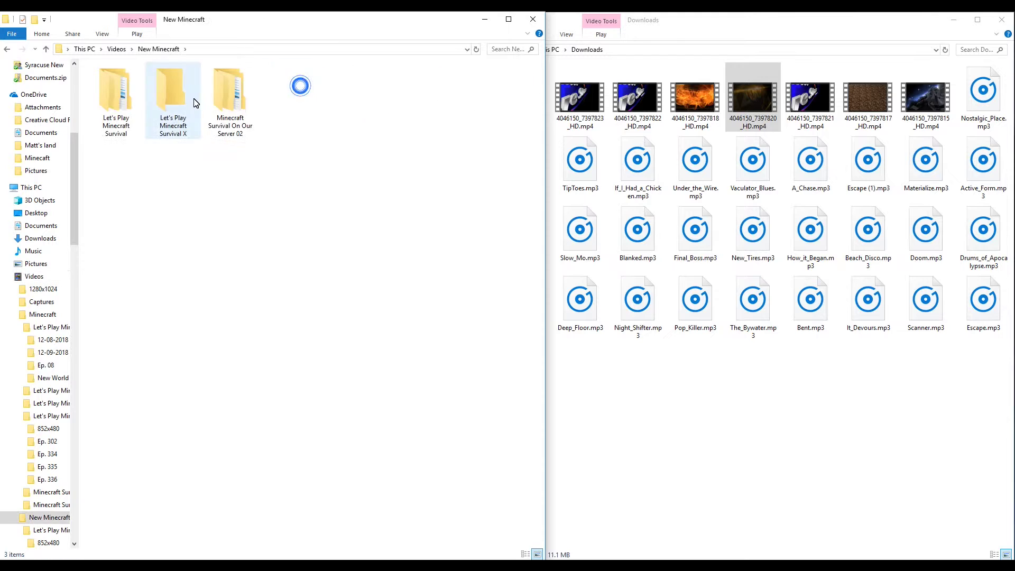
double_click(194, 102)
right_click(201, 168)
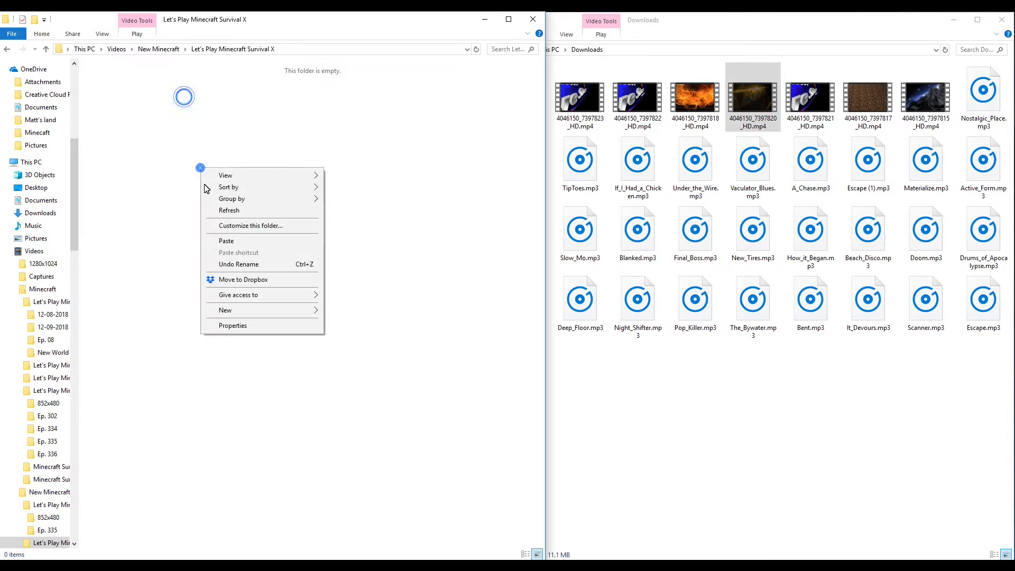
left_click(226, 240)
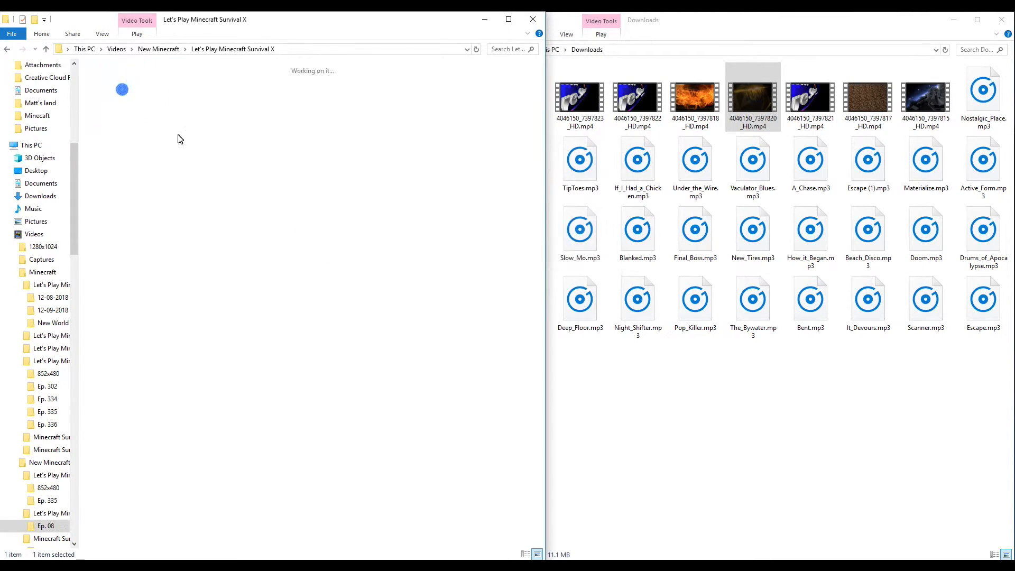
Cut Mincaft X 8.psd from Ep. 08 and go up to Videos
left_click(174, 90)
right_click(178, 84)
left_click(235, 261)
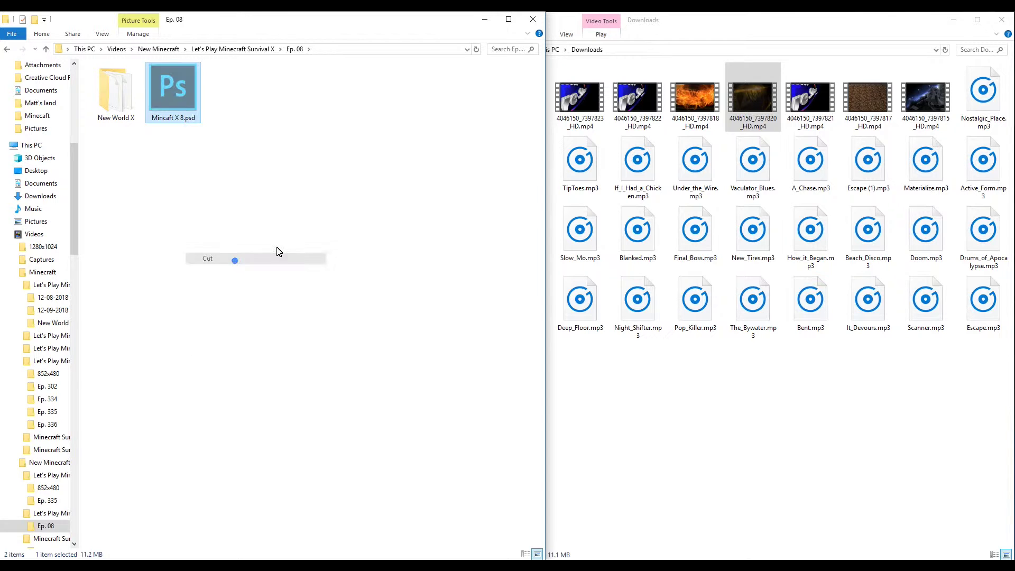
key("alt+Up")
key("alt+Up")
key("alt+Up")
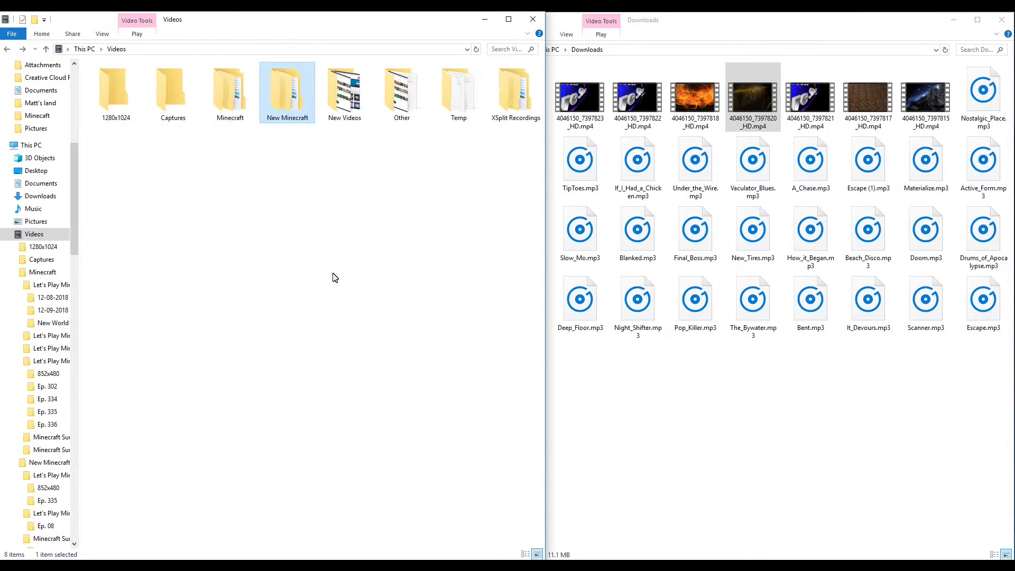
Paste Mincaft X 8.psd directly into the Videos folder
right_click(357, 239)
left_click(391, 317)
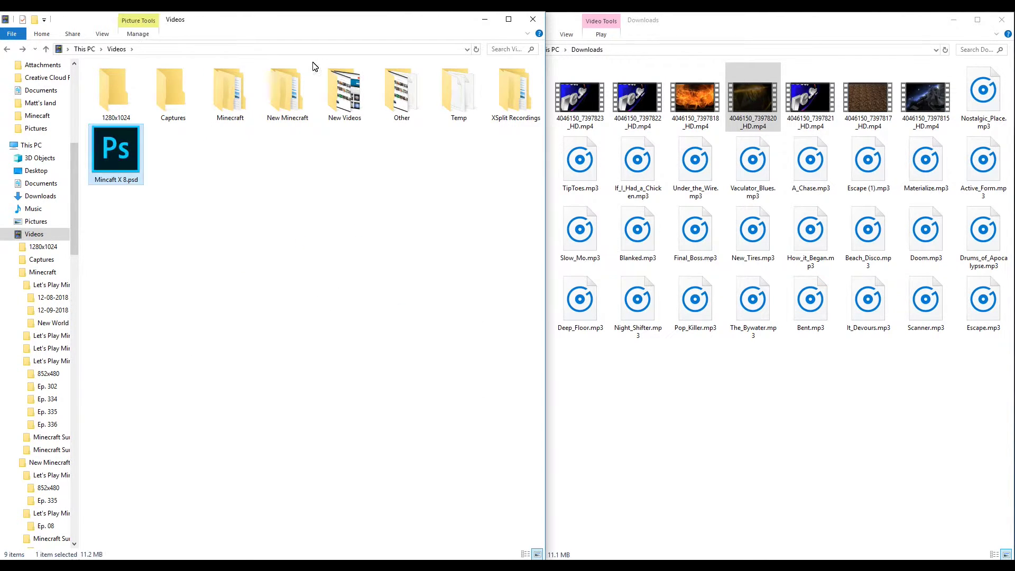
double_click(288, 94)
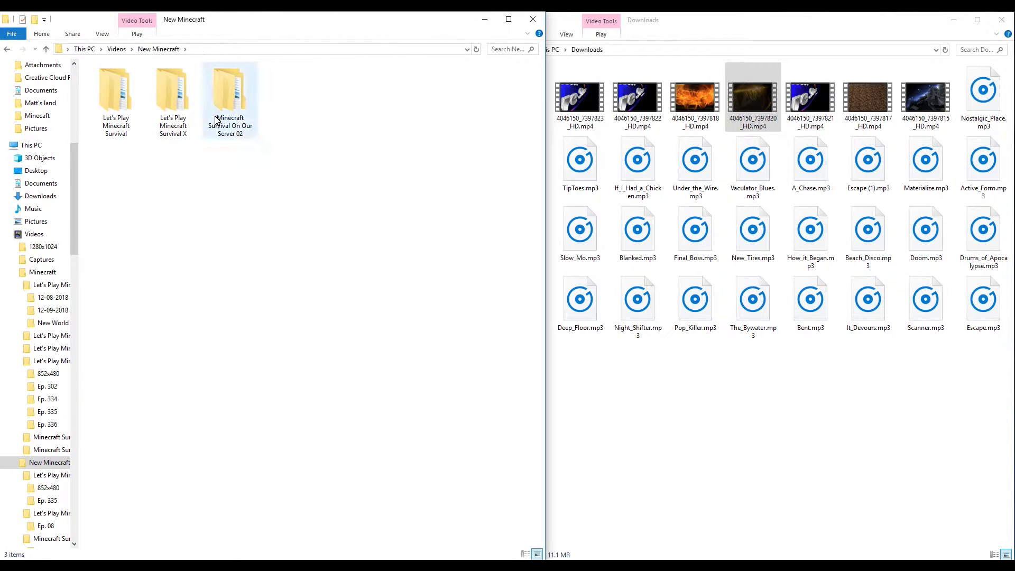
Move 4046150_7397820_HD.mp4 from Downloads into Survival X's Ep. 08 folder
left_click(173, 98)
double_click(173, 98)
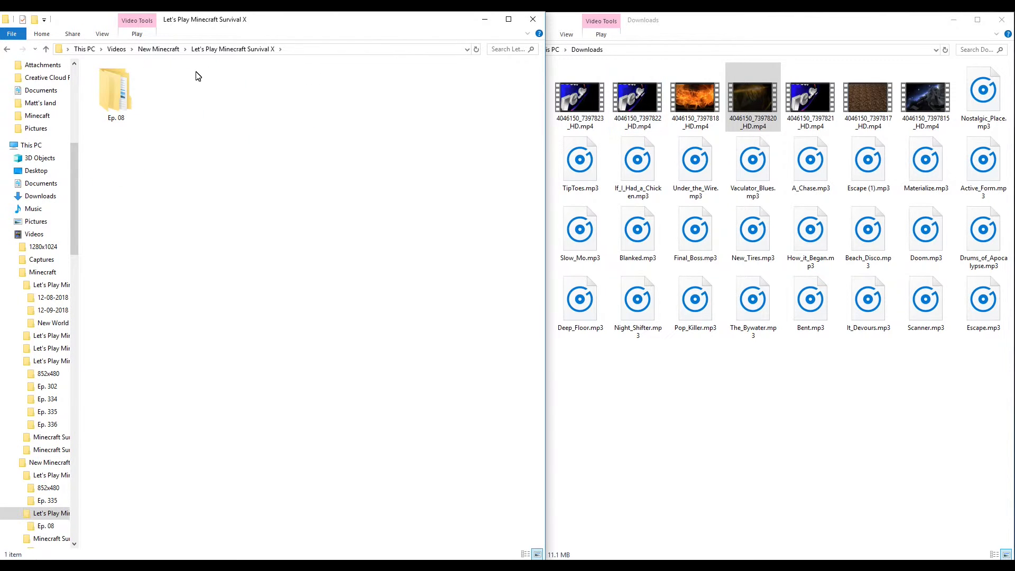
double_click(115, 93)
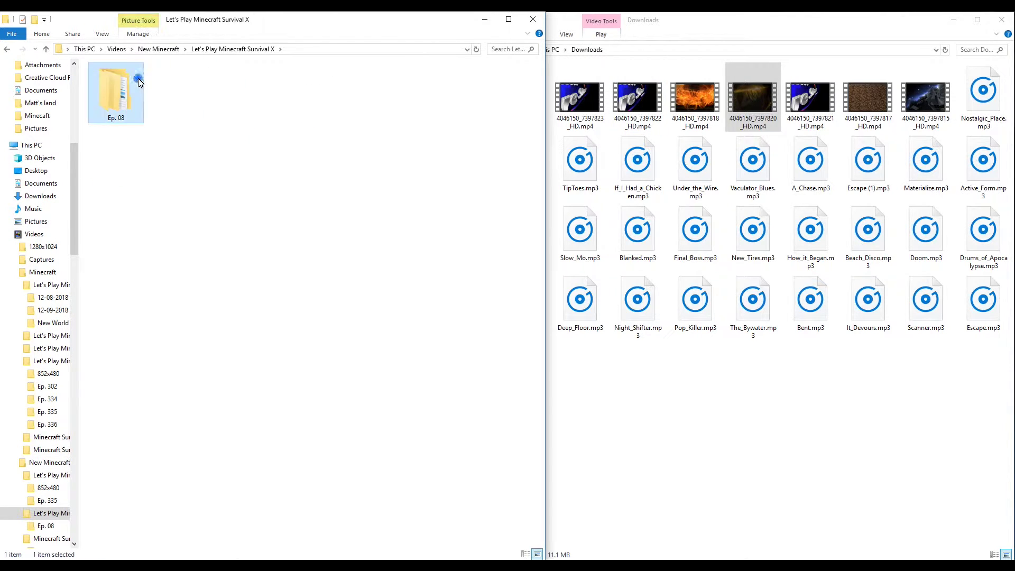
right_click(768, 96)
right_click(745, 96)
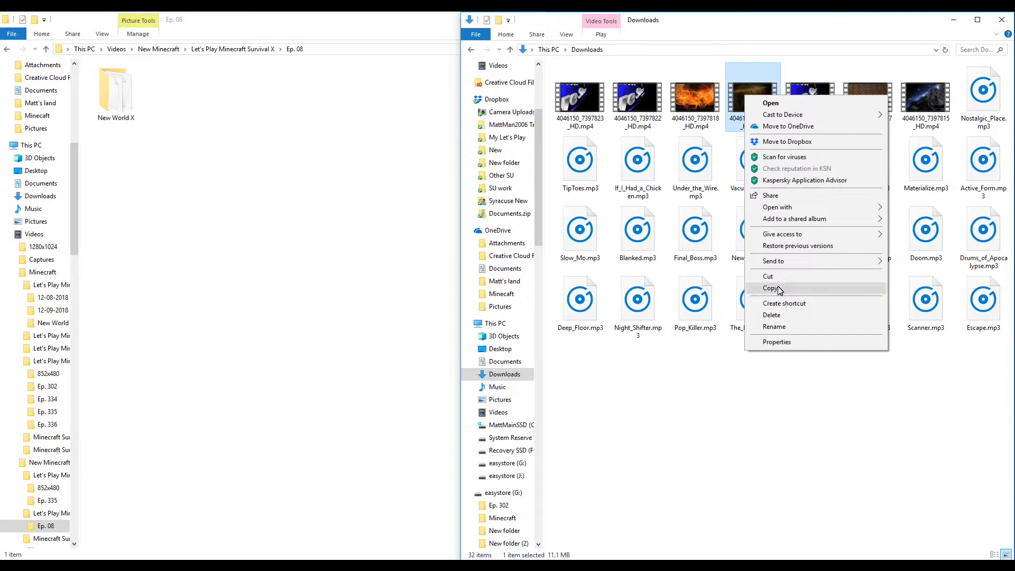
left_click(768, 276)
right_click(306, 175)
left_click(328, 248)
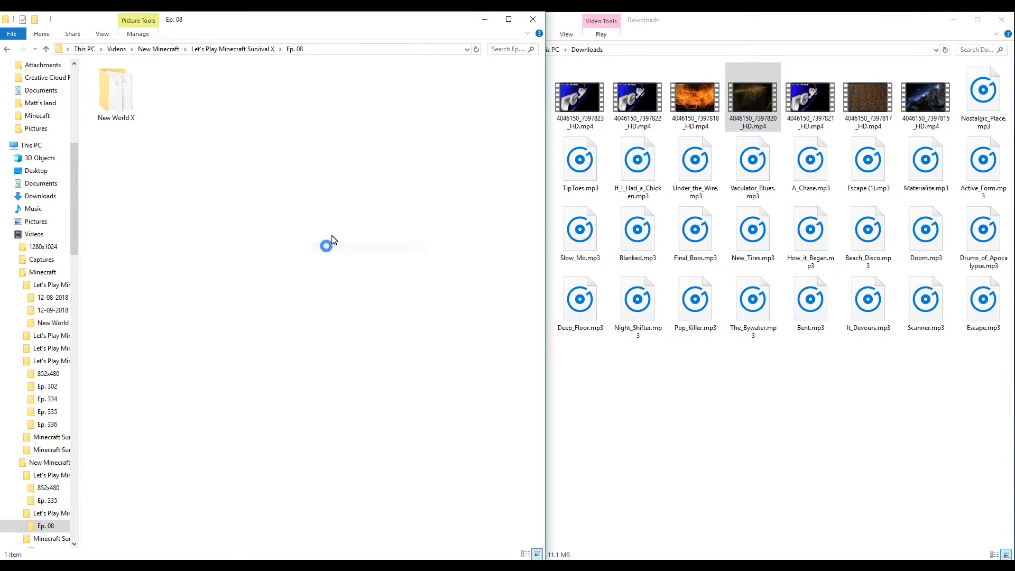
left_click(352, 140)
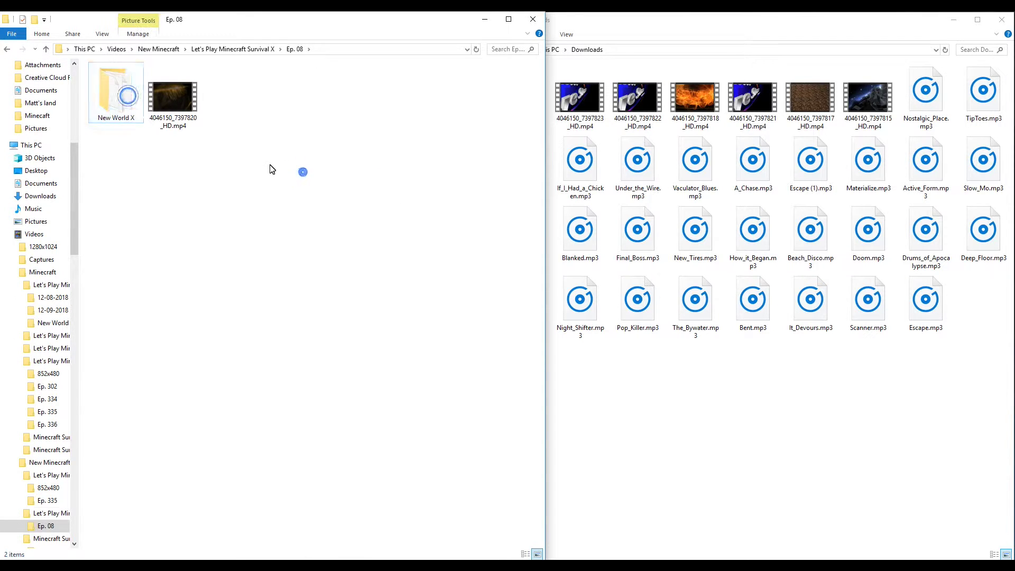
key("alt+Up")
key("alt+Up")
key("alt+Up")
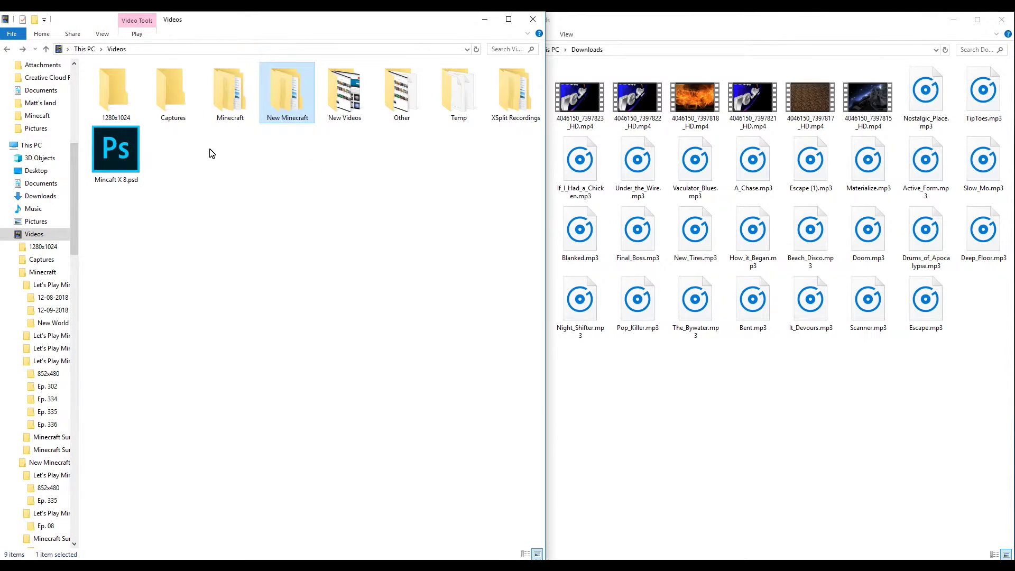
Copy the StoneBock 2 series folder name from the old Minecraft folder
double_click(237, 106)
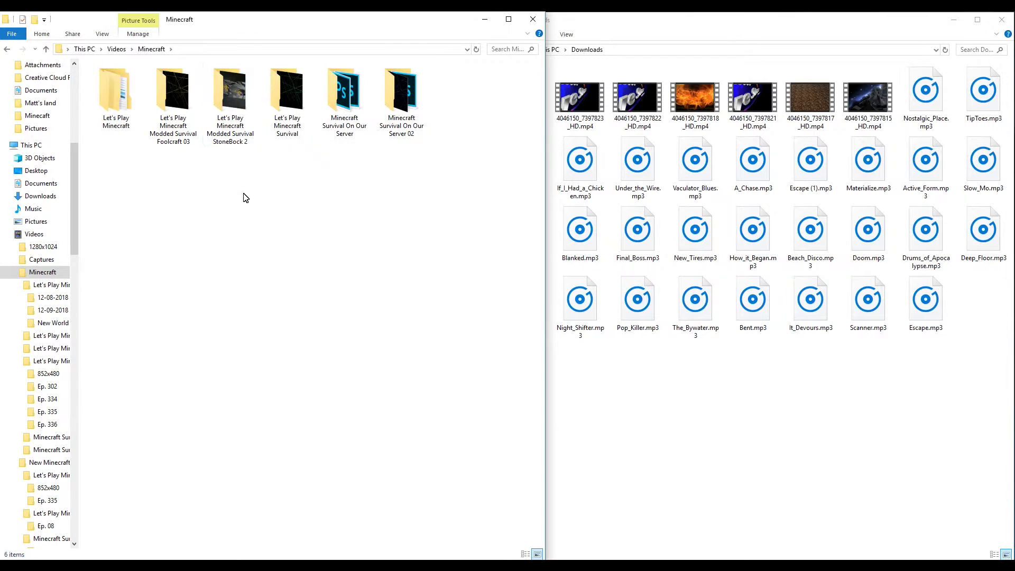
right_click(241, 110)
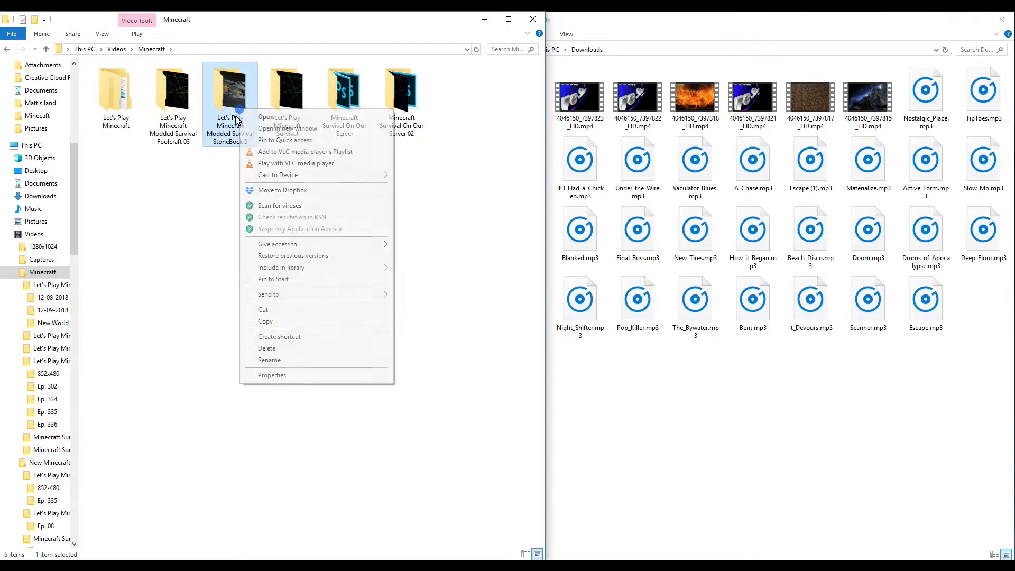
left_click(270, 360)
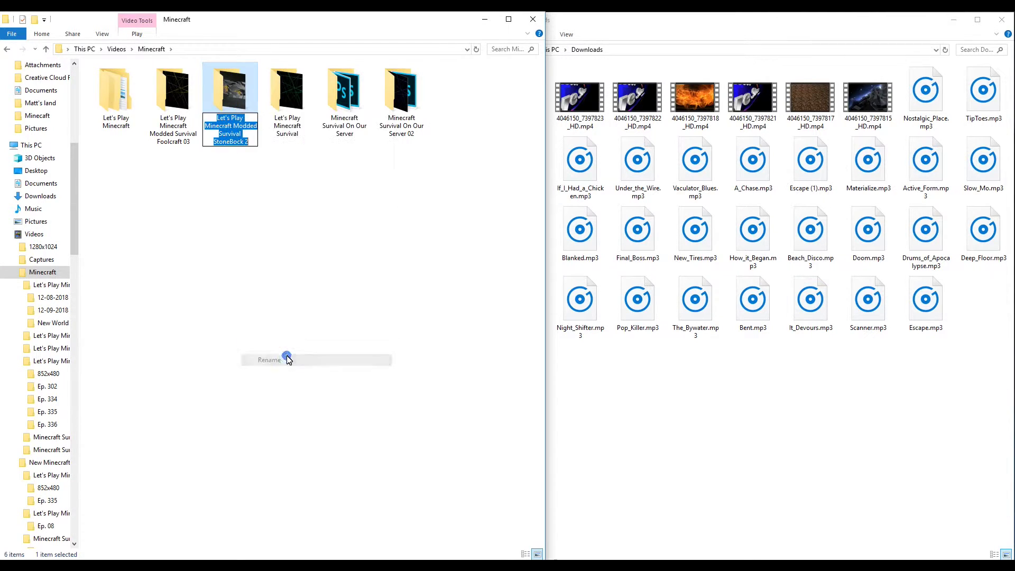
left_click(302, 283)
key("alt+Up")
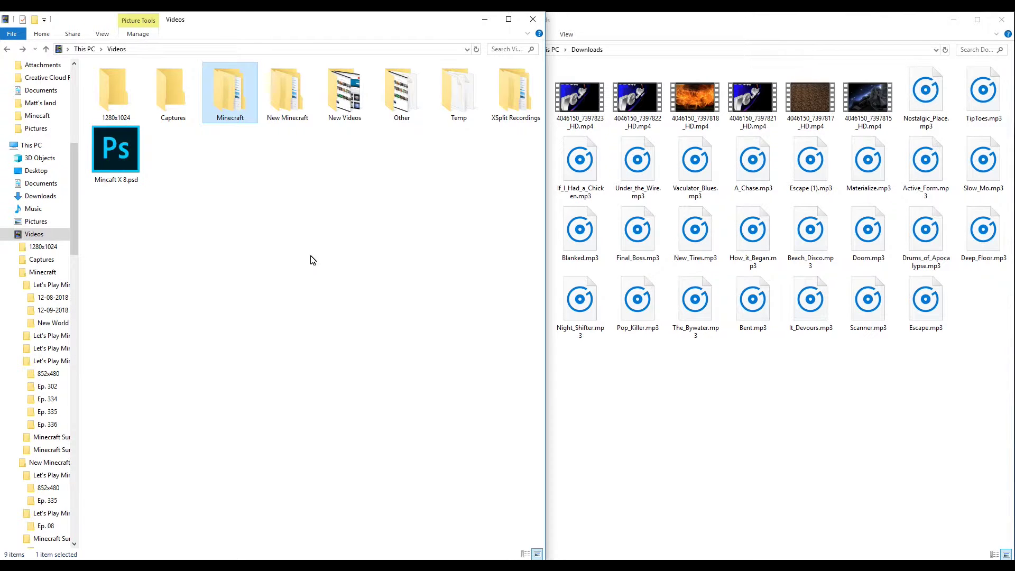
Create 'Let's Play Minecraft Modded Survival StoneBock 02' in New Minecraft with the pasted name
double_click(313, 96)
right_click(276, 184)
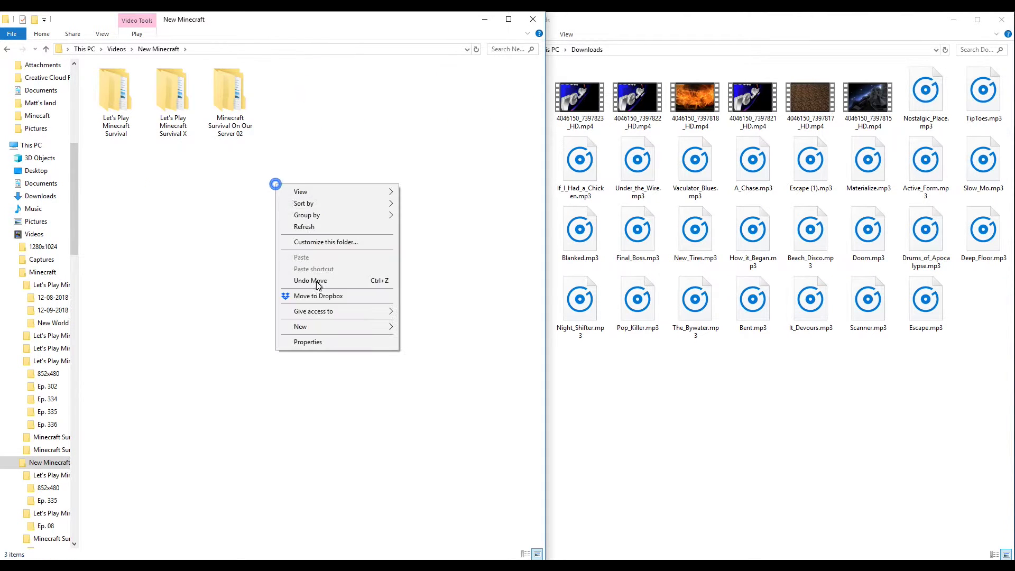
left_click(319, 331)
left_click(423, 328)
key("ctrl+v")
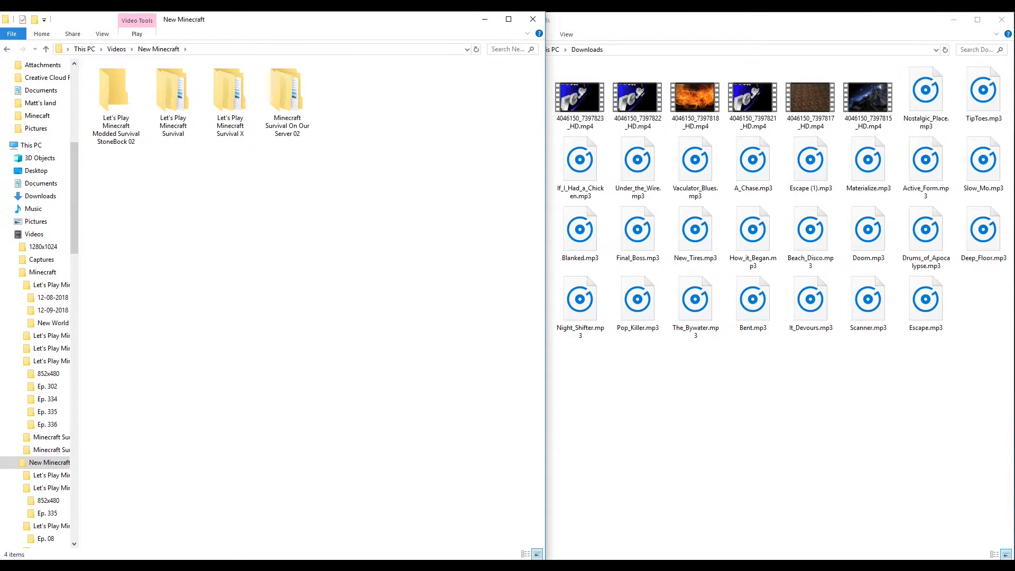
left_click(7, 49)
Check the Ep. 10 folder in Minecraft > StoneBock 2, then cut it
left_click_drag(284, 95, 251, 123)
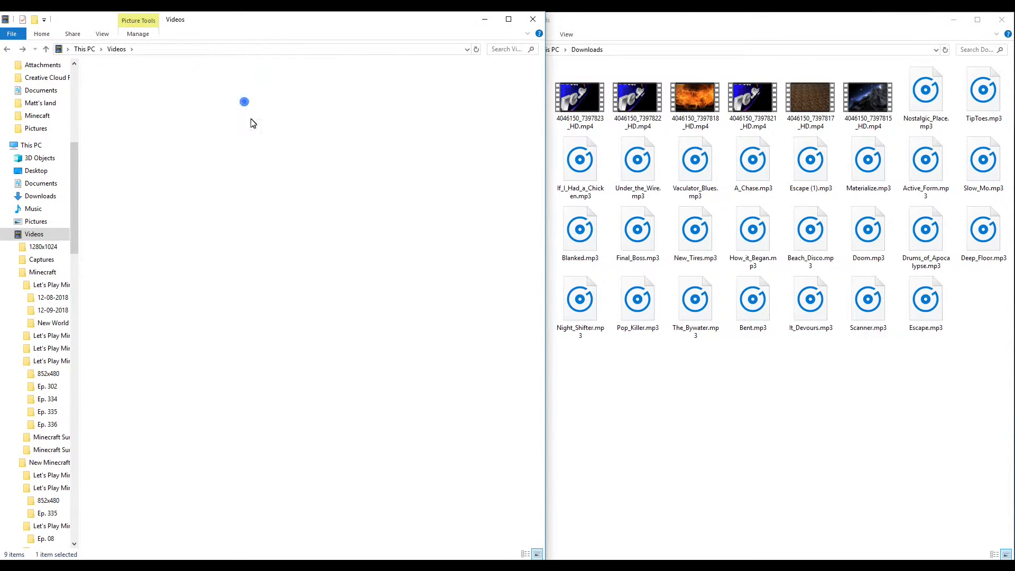
right_click(223, 112)
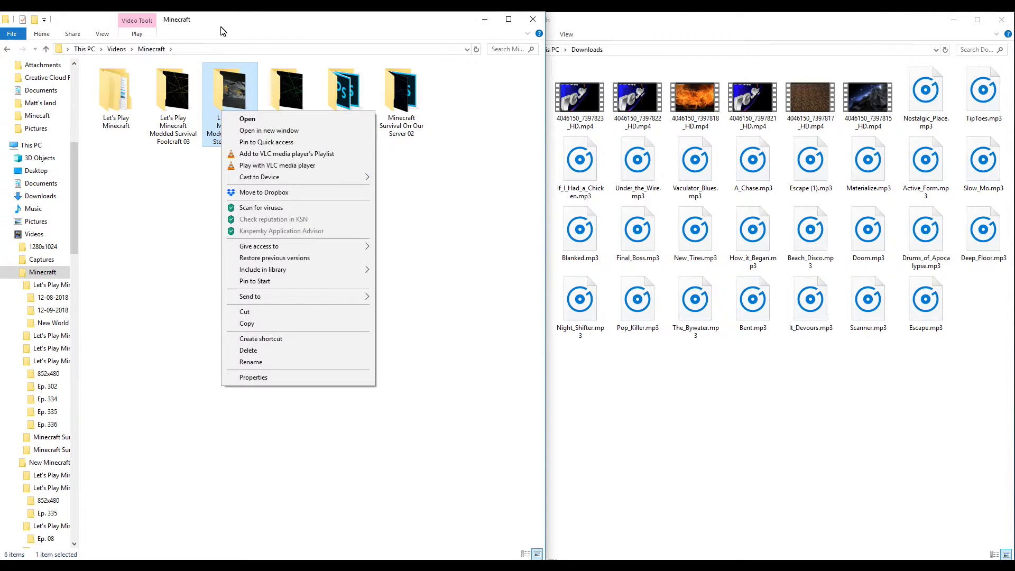
double_click(218, 86)
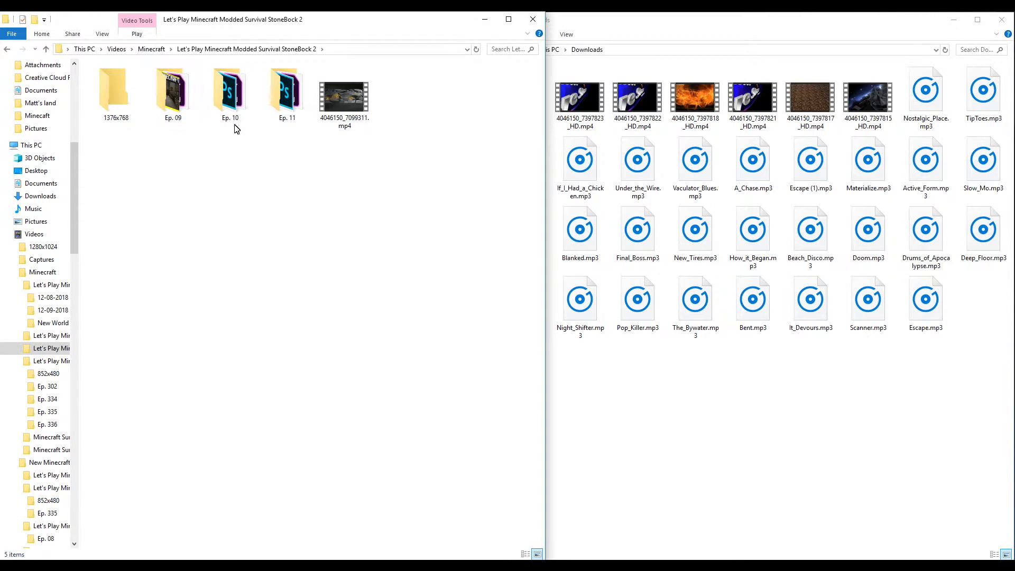
double_click(232, 104)
key("alt+Left")
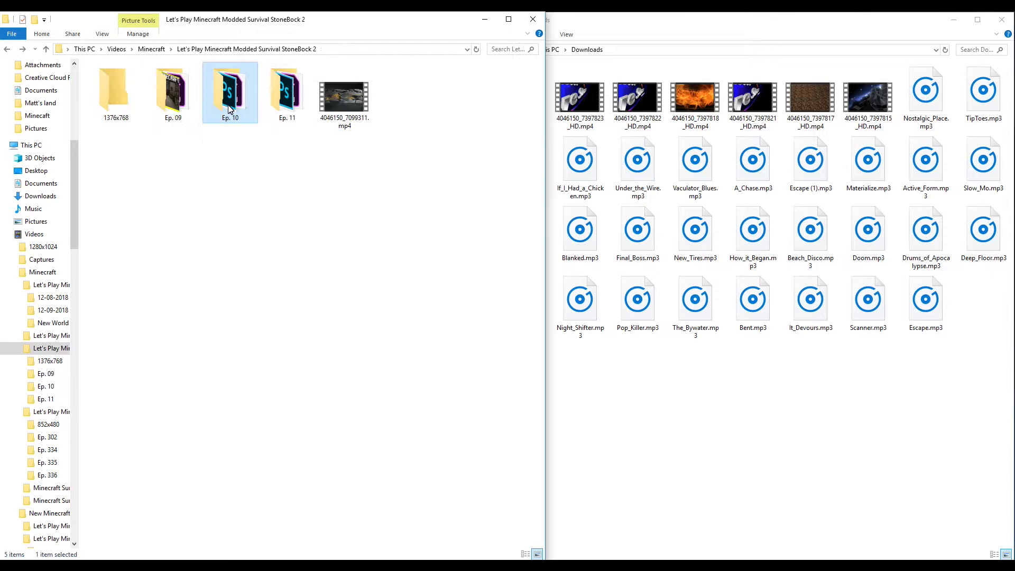
right_click(231, 106)
left_click(231, 114)
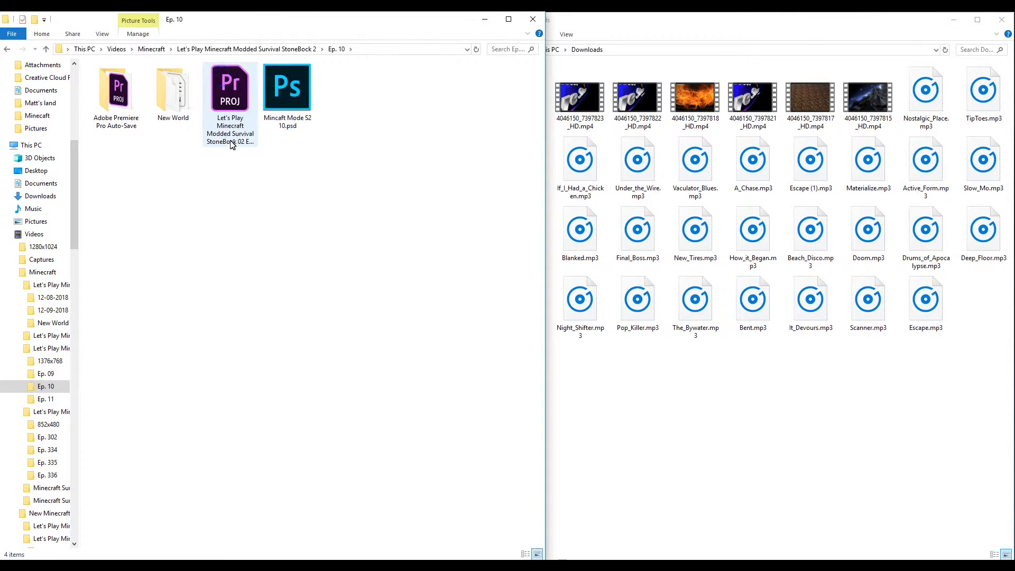
key("alt+Left")
right_click(228, 112)
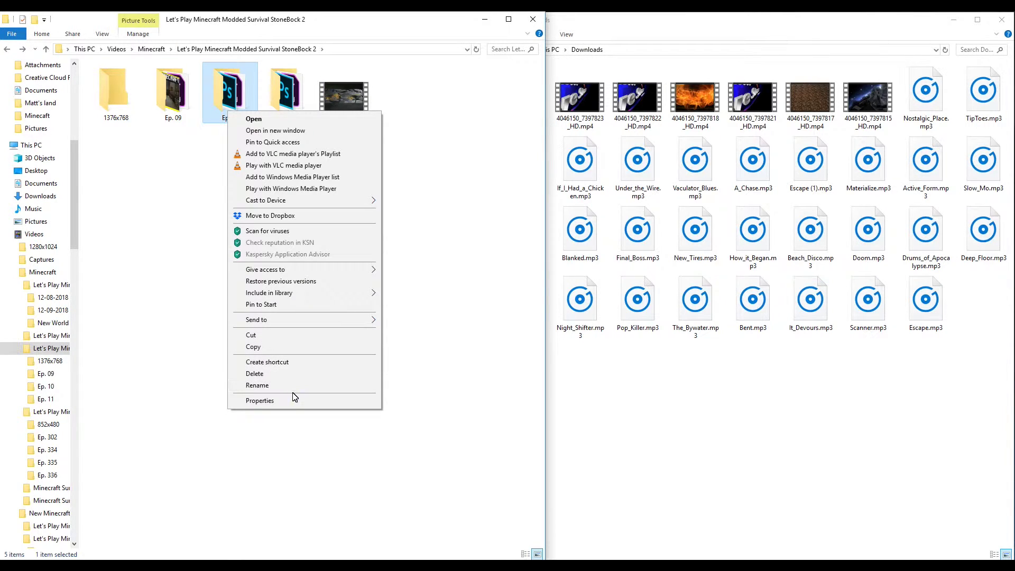
left_click(267, 334)
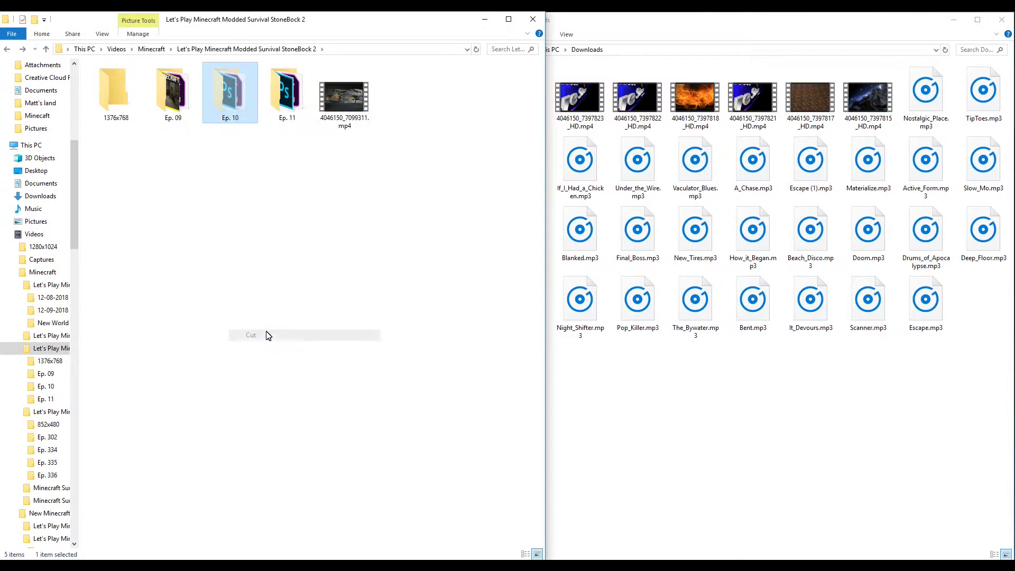
Paste Ep. 10 into New Minecraft's empty StoneBock 02 folder and open it
key("alt+Left")
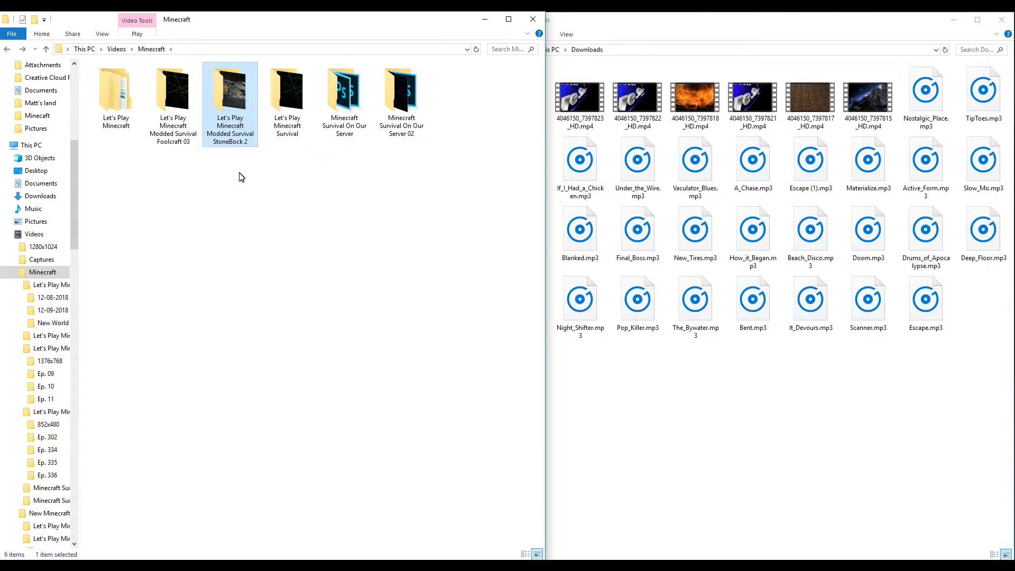
key("alt+Up")
double_click(275, 106)
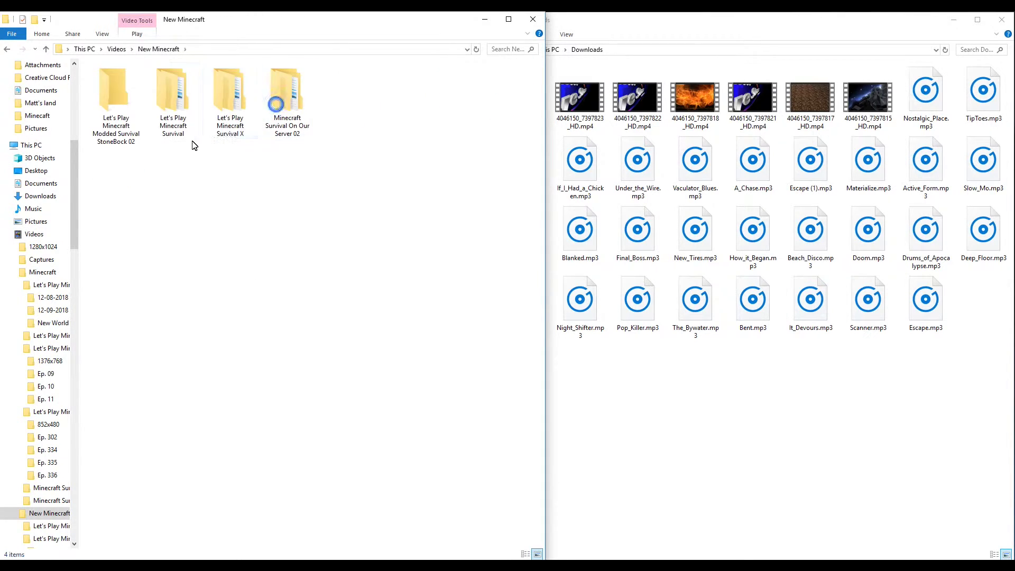
double_click(113, 106)
right_click(205, 239)
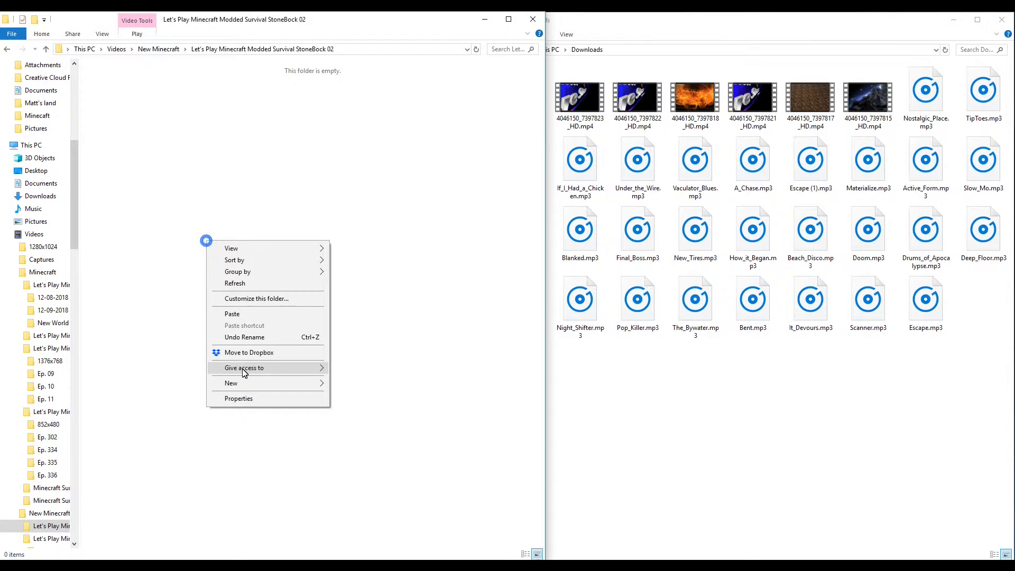
left_click(233, 315)
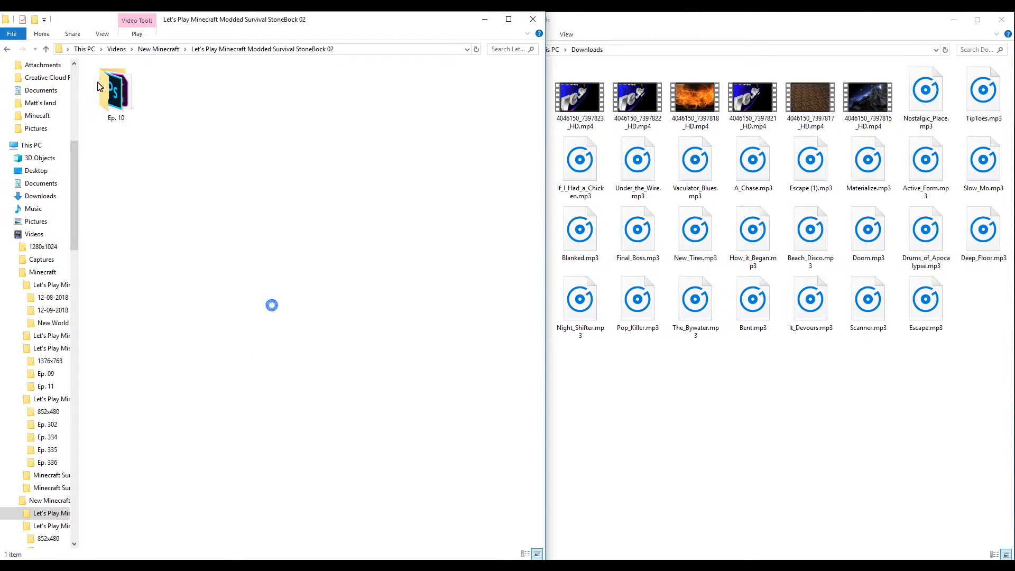
double_click(108, 92)
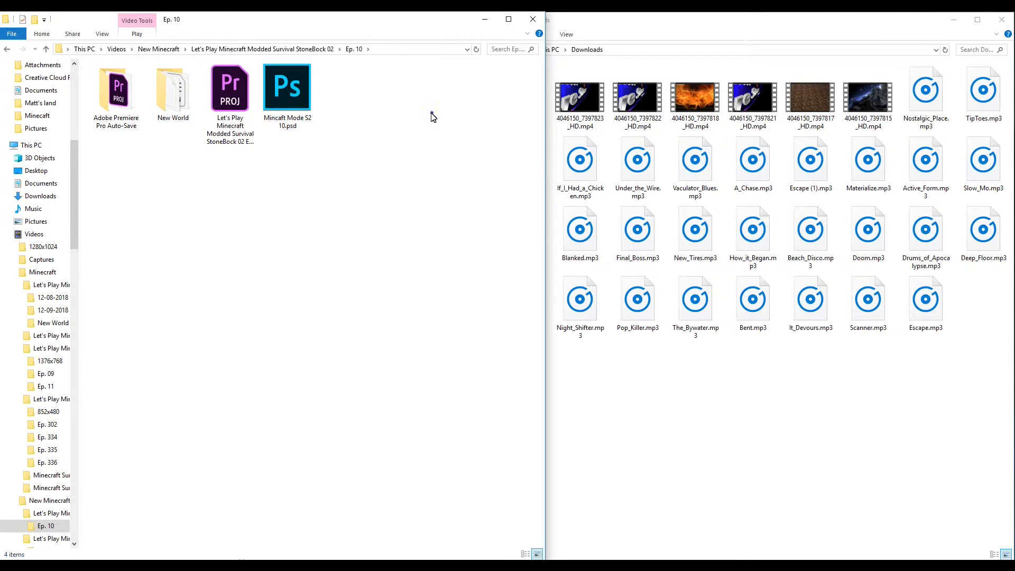
Cut the StoneBock 02 project, Mincaft Mode S2 10.psd and Auto-Save folder from Ep. 10
left_click_drag(431, 117, 222, 153)
left_click(116, 96, "ctrl")
right_click(105, 94)
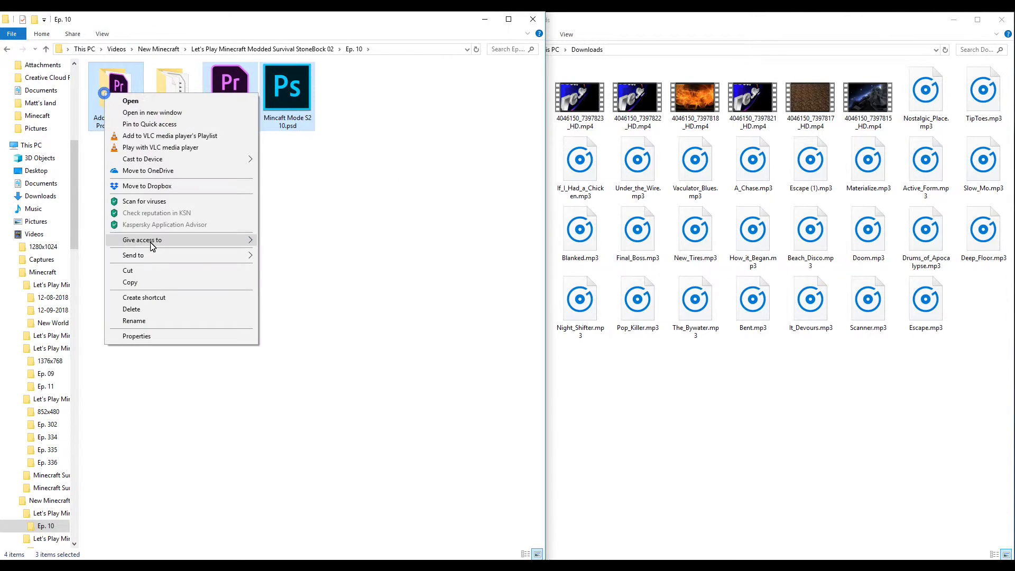
left_click(130, 270)
Paste the three items into Videos and select the leftover Auto-Save, project and psd files
key("alt+Up")
key("alt+Up")
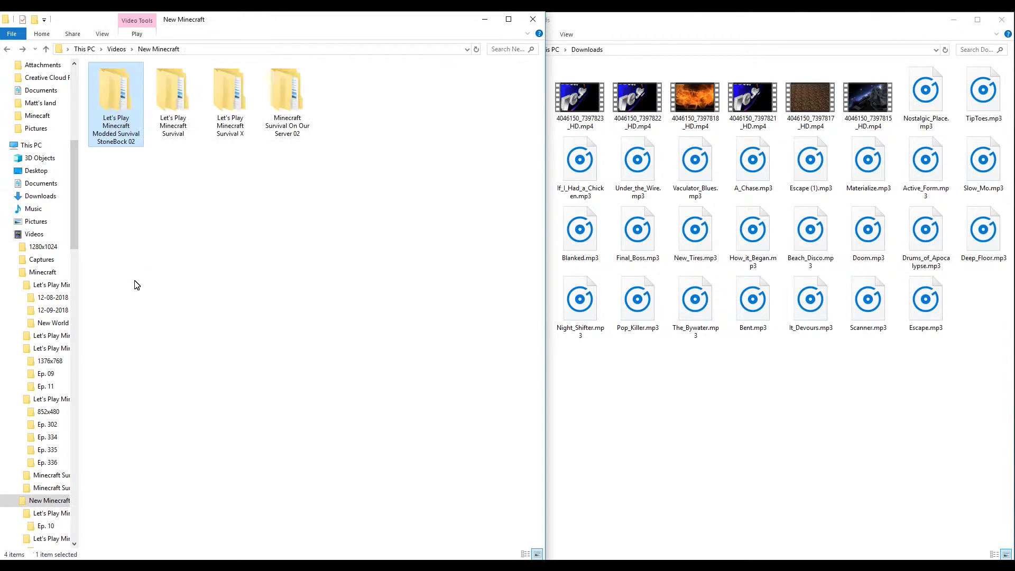
key("alt+Up")
right_click(164, 249)
left_click(196, 323)
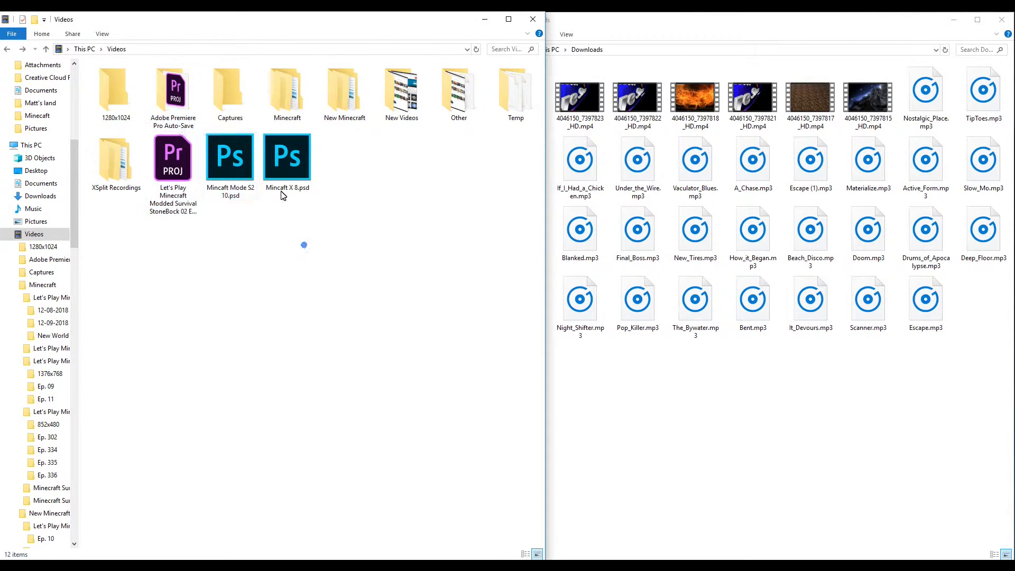
left_click(179, 93)
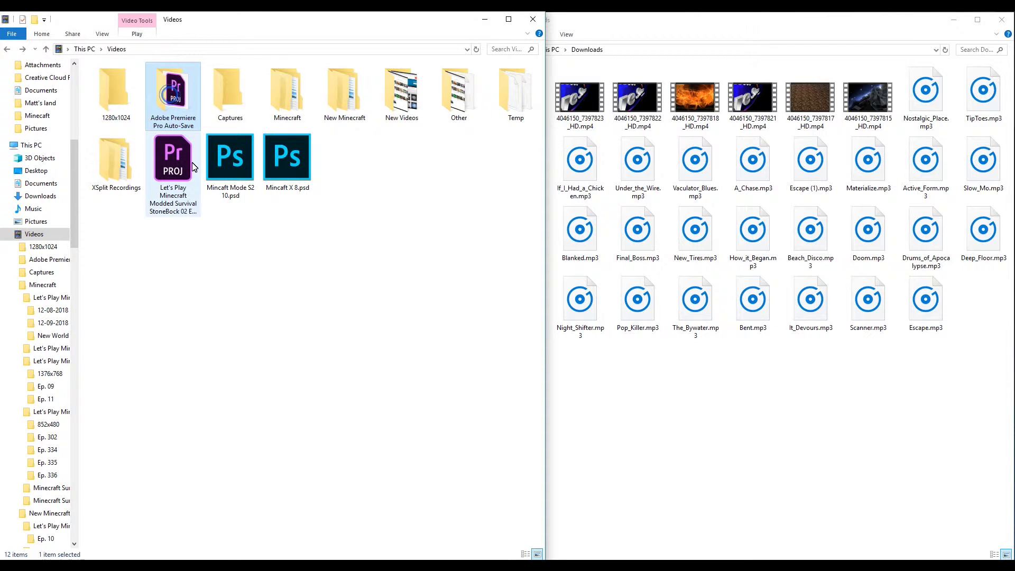
left_click_drag(341, 166, 181, 229)
Create a new folder named Old in Videos
right_click(285, 277)
mouse_move(324, 404)
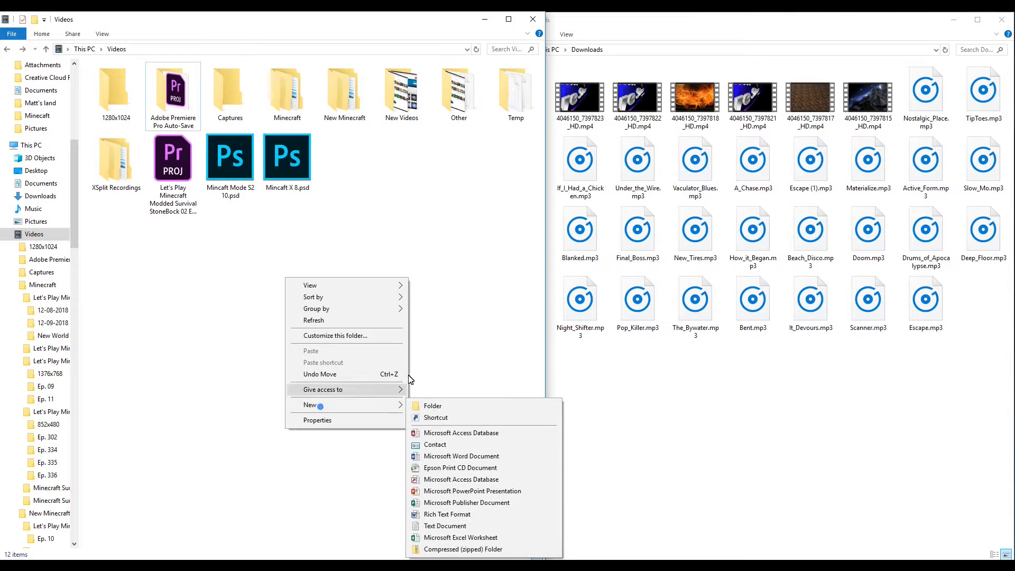
left_click(448, 401)
right_click(403, 382)
mouse_move(465, 506)
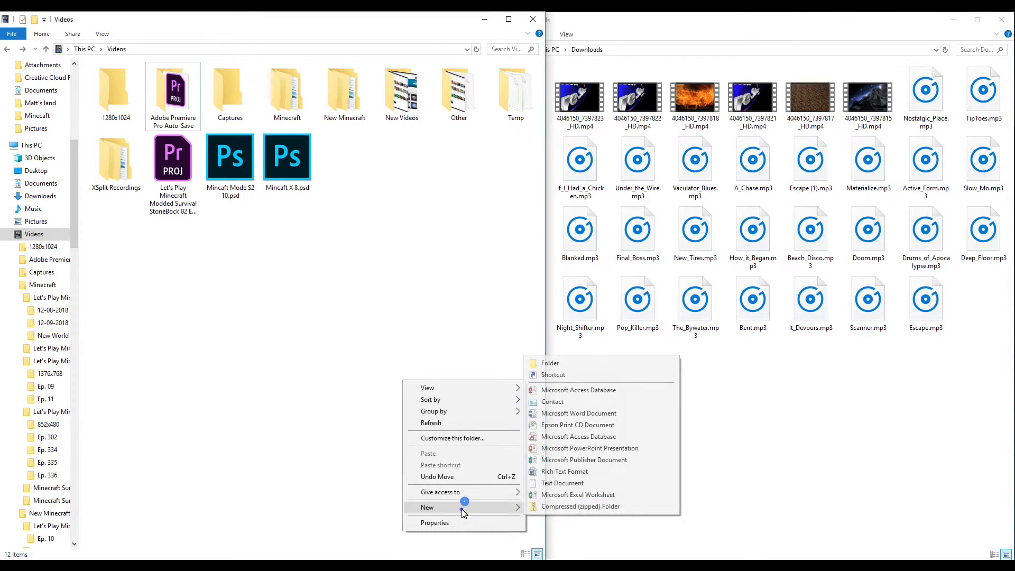
left_click(554, 366)
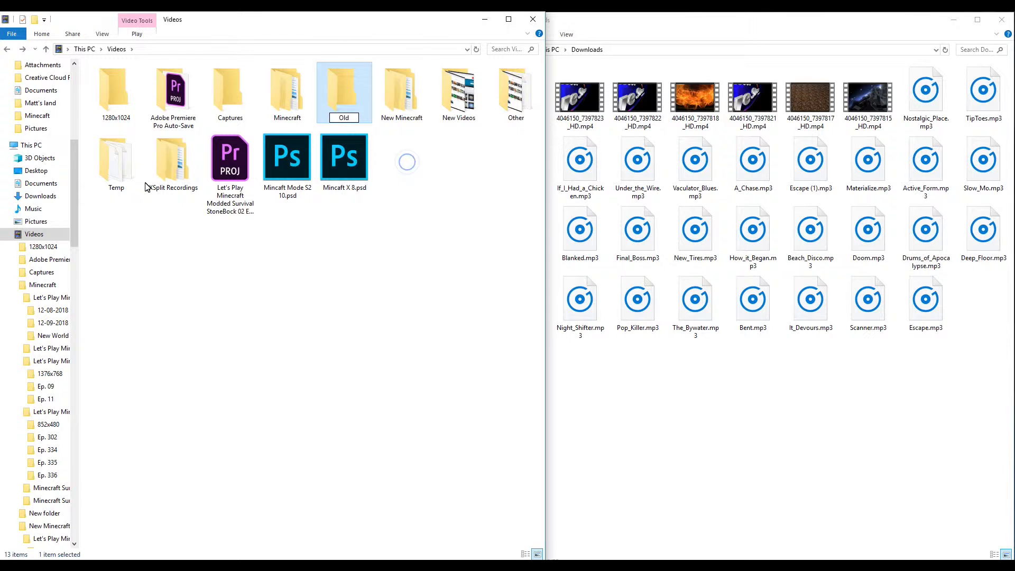
Move the XSplit Recordings, Auto-Save, project and psd leftovers into Old
left_click_drag(425, 172, 456, 92)
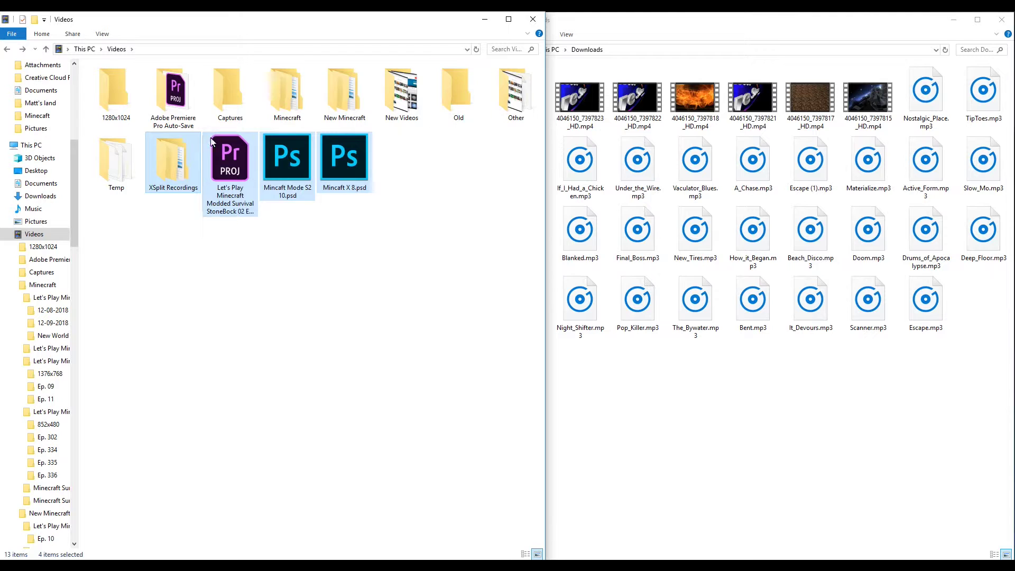
left_click_drag(288, 121, 456, 95)
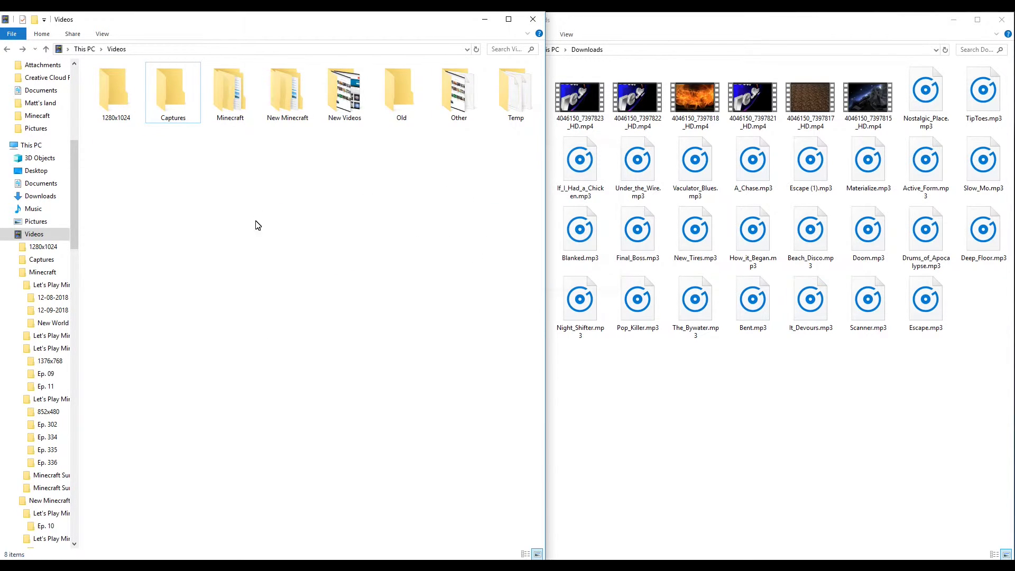
left_click(277, 94)
Paste 4046150_7397815_HD.mp4 from Downloads into New Minecraft > StoneBock 02 > Ep. 10
double_click(305, 91)
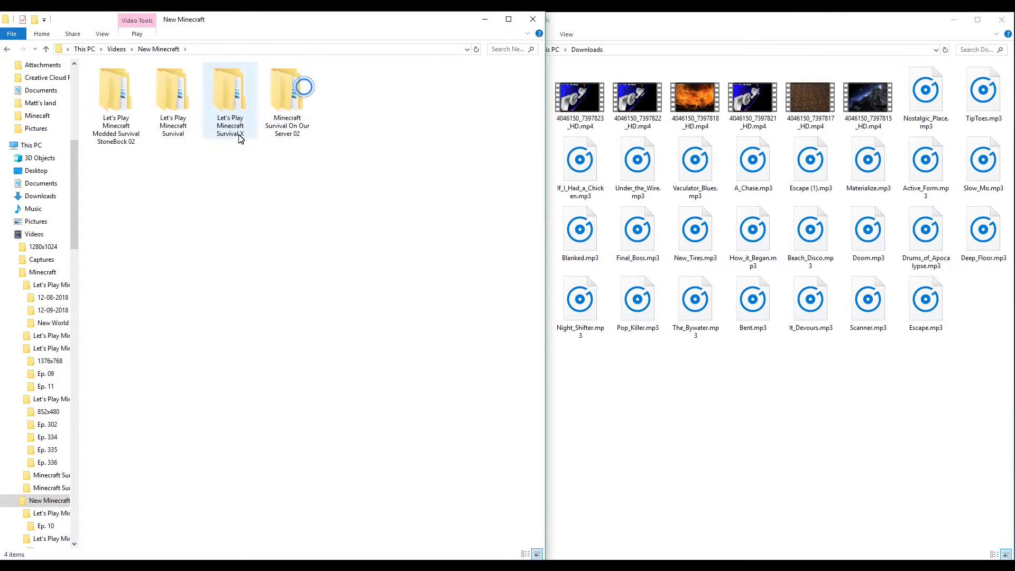
double_click(116, 94)
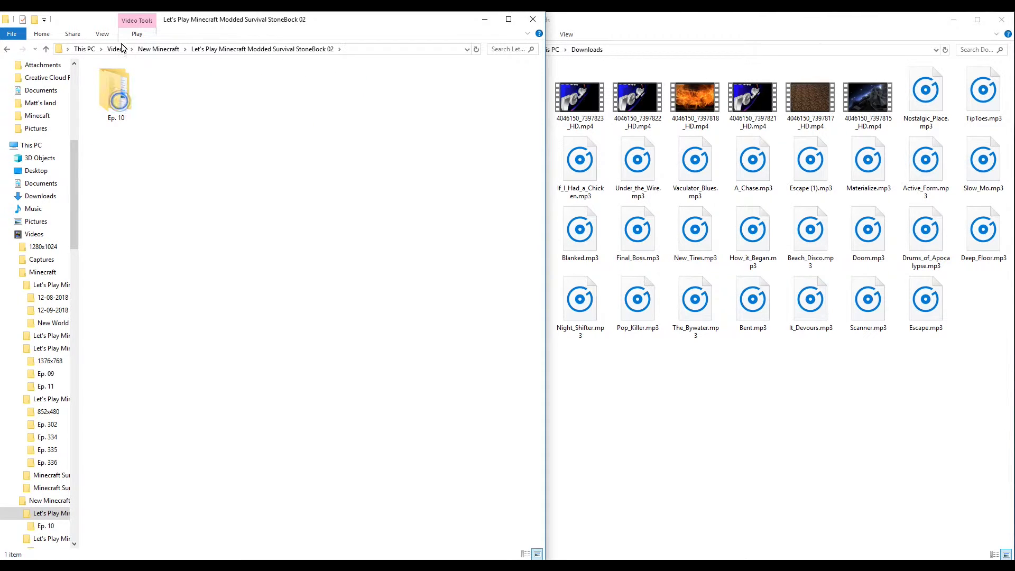
double_click(117, 93)
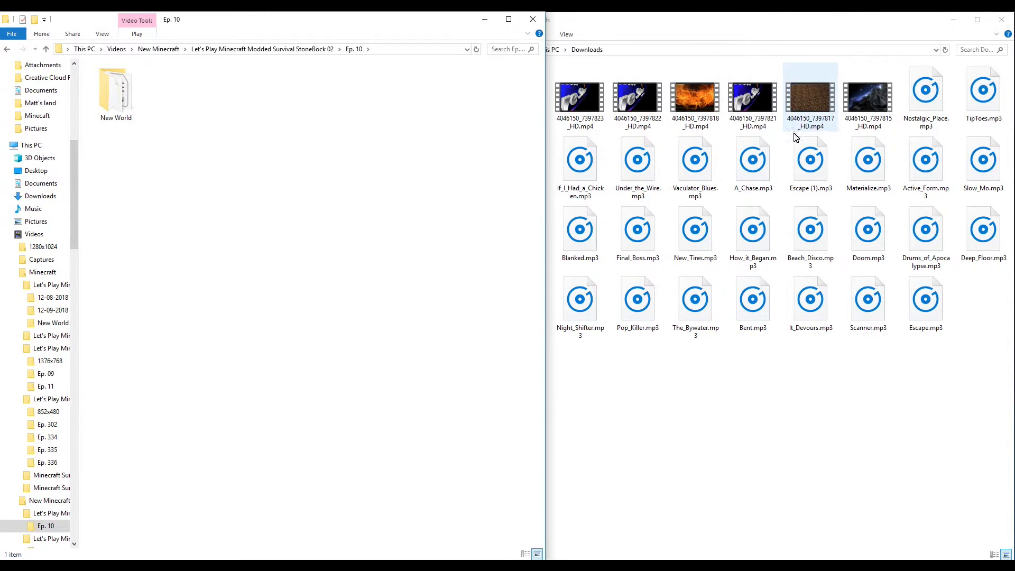
right_click(872, 108)
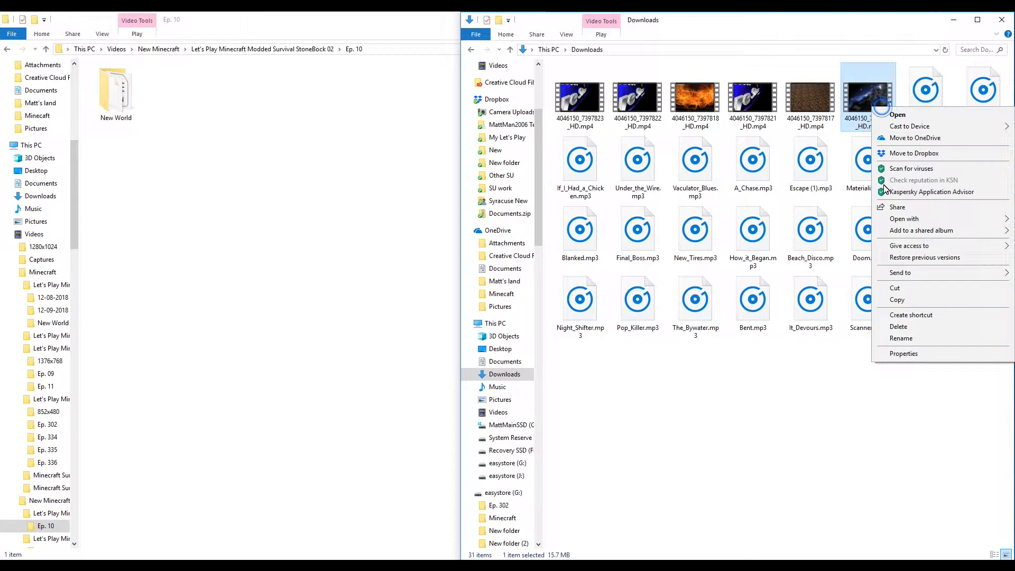
left_click(899, 300)
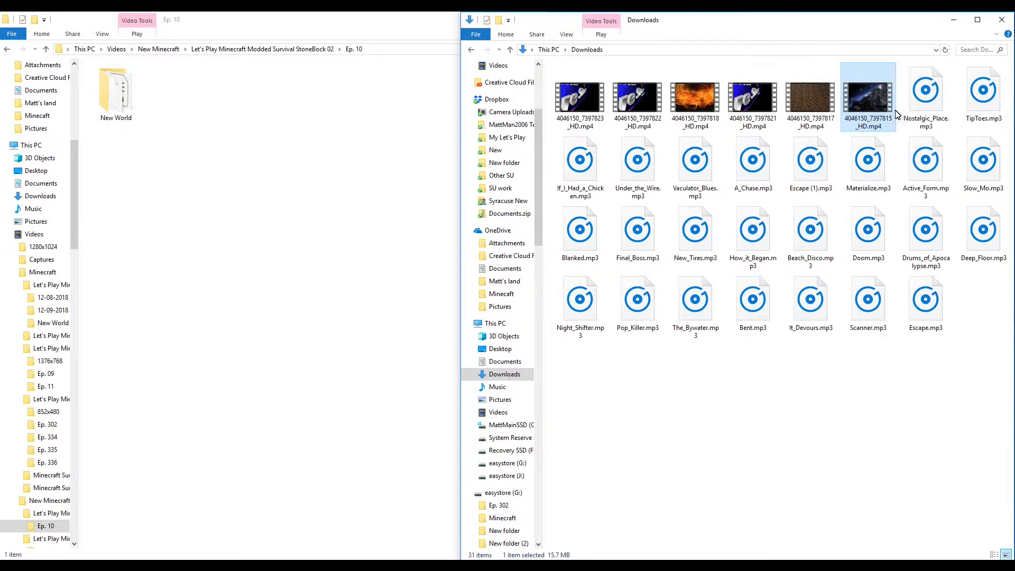
left_click(201, 133)
right_click(201, 129)
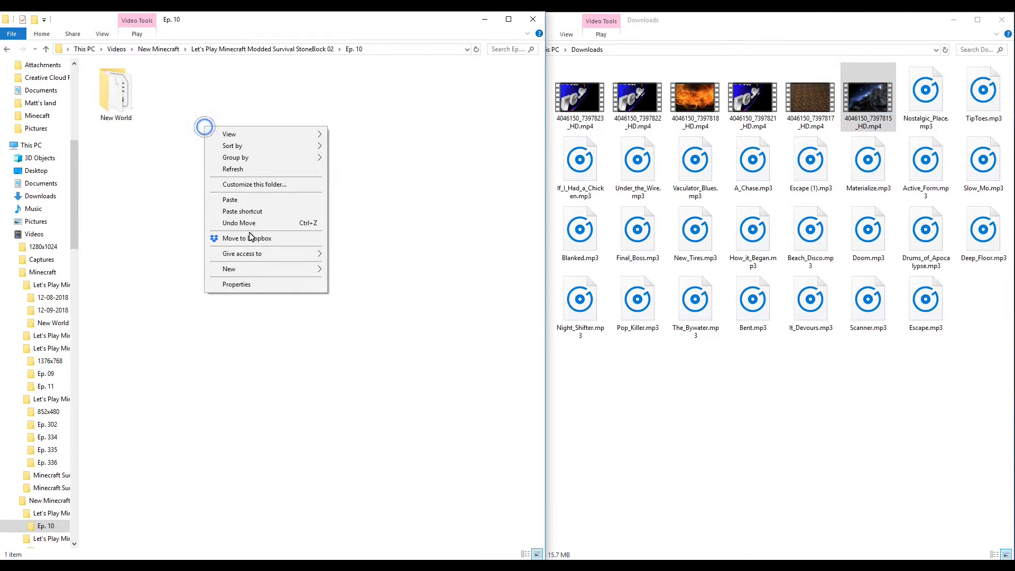
left_click(256, 205)
key("alt+Up")
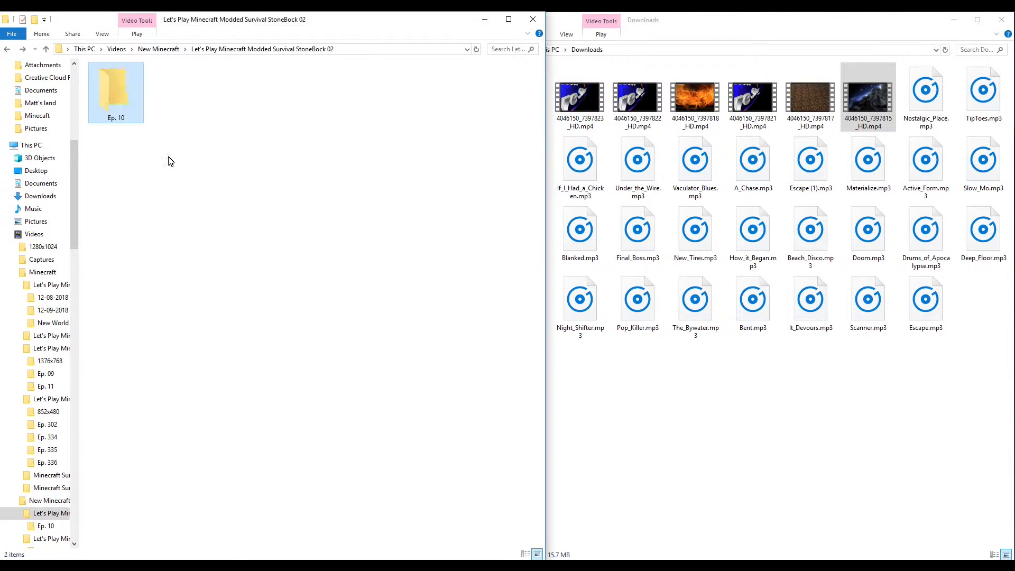
key("alt+Up")
key("alt+Up")
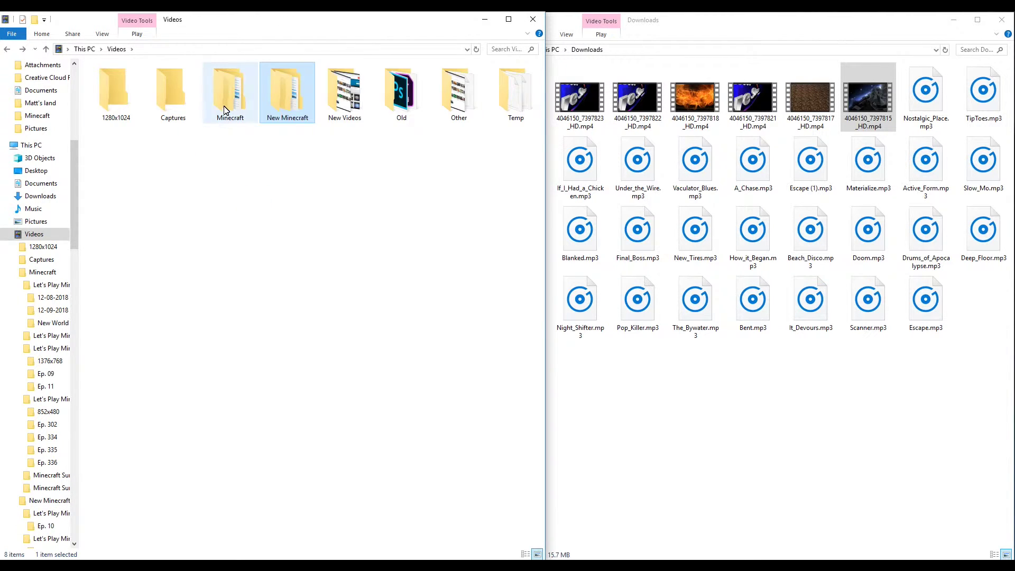
Copy the Foolcraft 03 series folder name from the old Minecraft folder
double_click(224, 106)
right_click(172, 96)
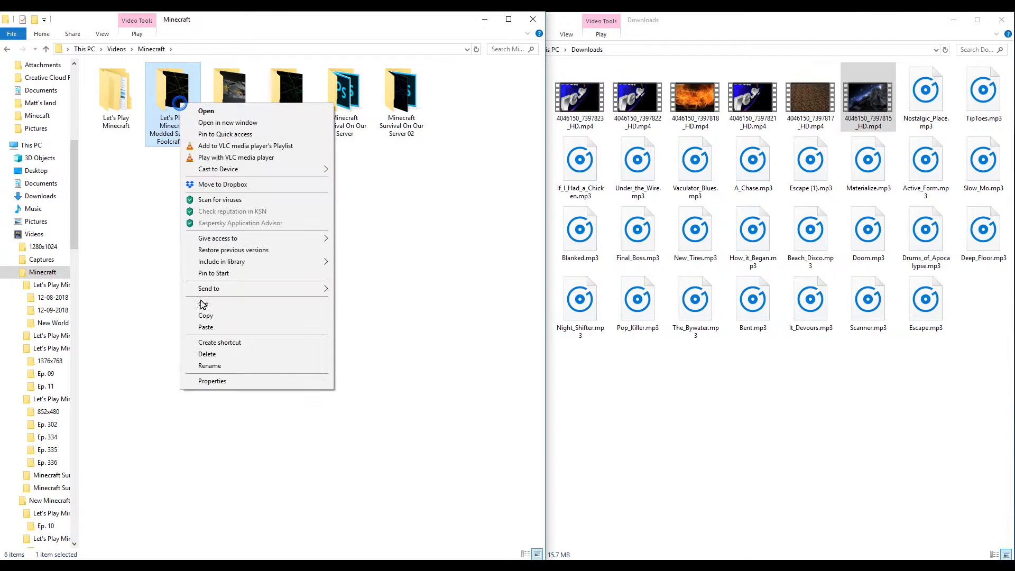
left_click(220, 366)
key("ctrl+c")
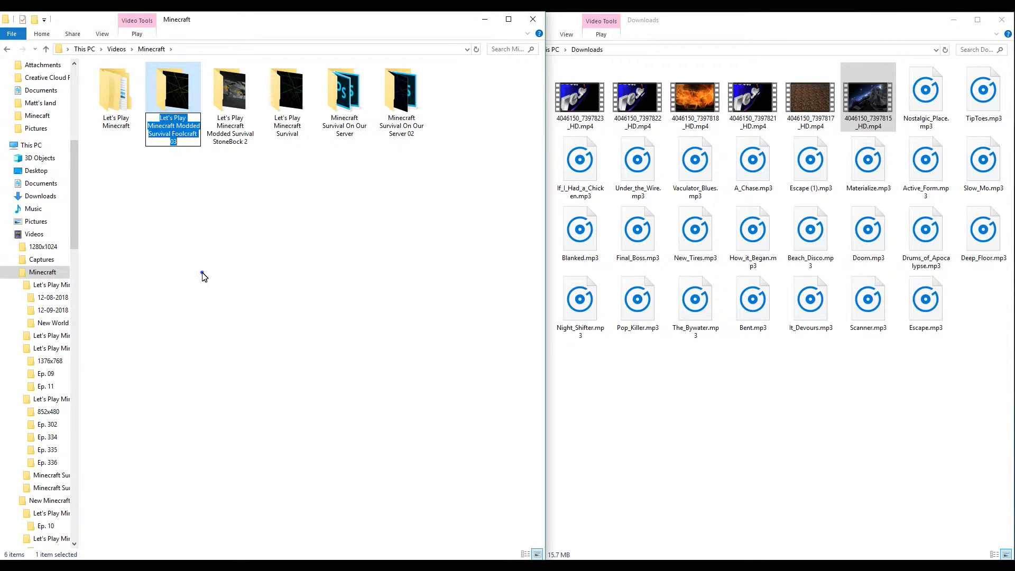
left_click(204, 276)
key("alt+Up")
Create 'Let's Play Minecraft Modded Survival Foolcraft 03' in New Minecraft from the pasted name
double_click(286, 95)
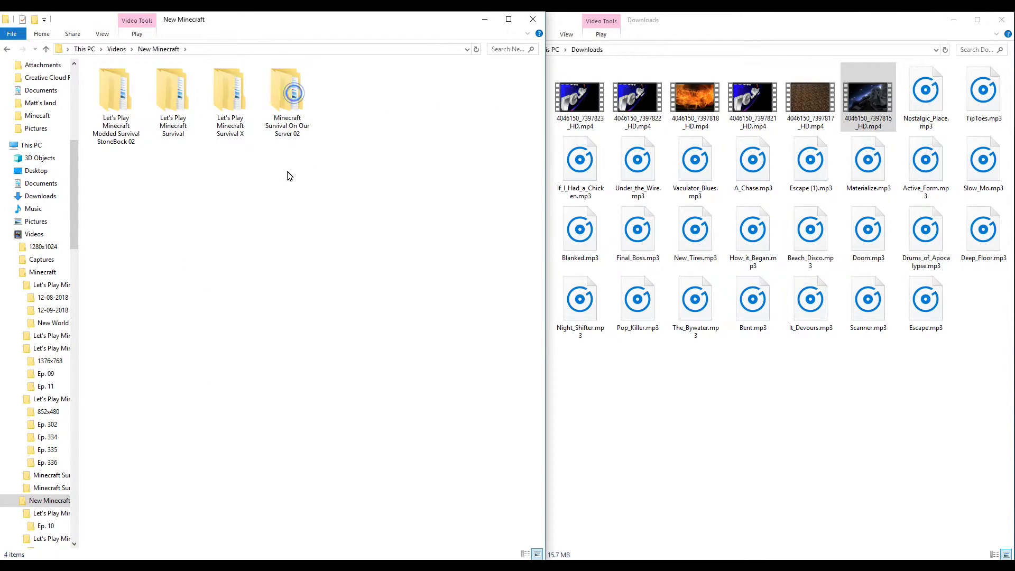
right_click(294, 180)
mouse_move(363, 340)
left_click(426, 332)
key("ctrl+v")
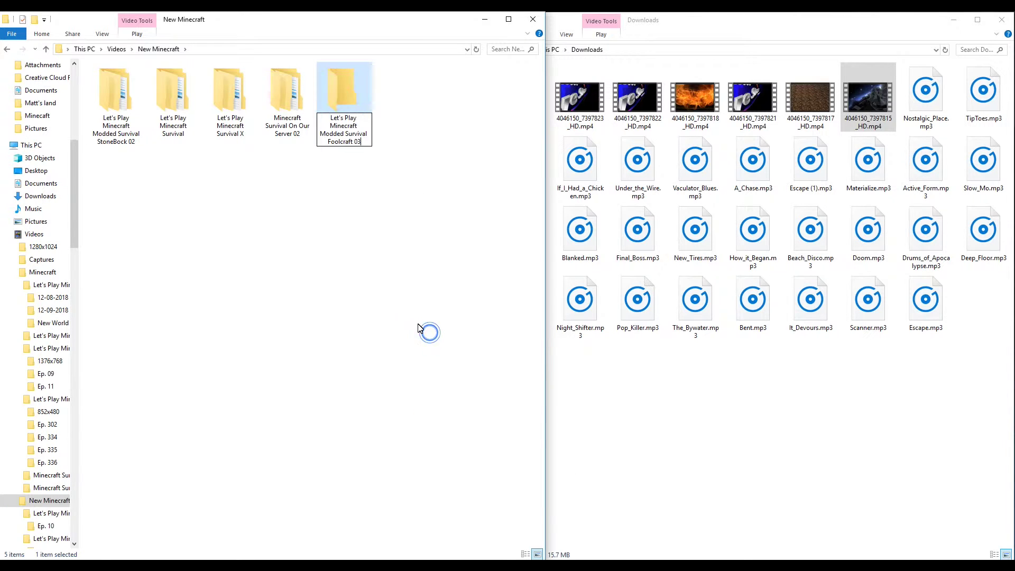
left_click(380, 197)
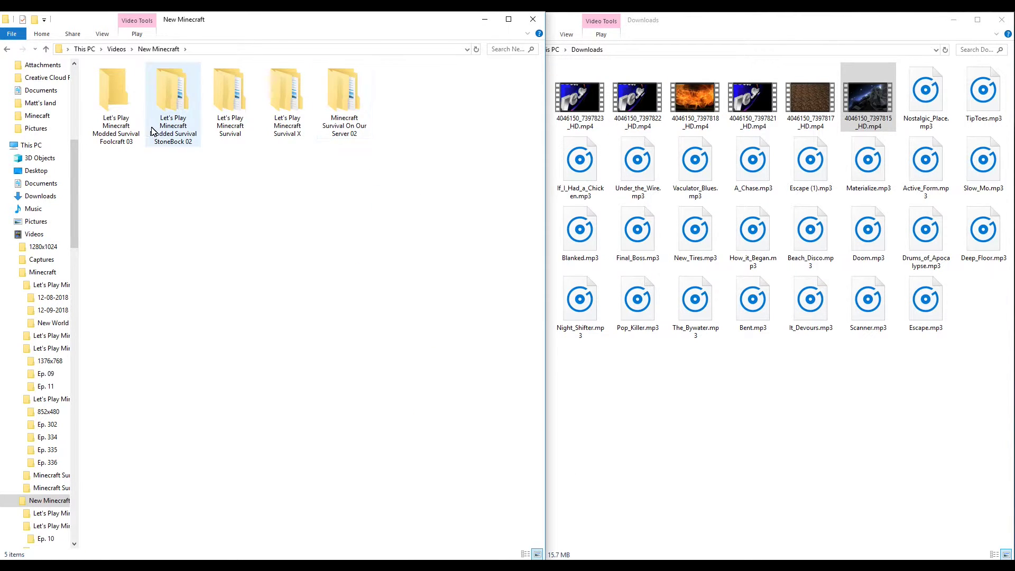
key("alt+Left")
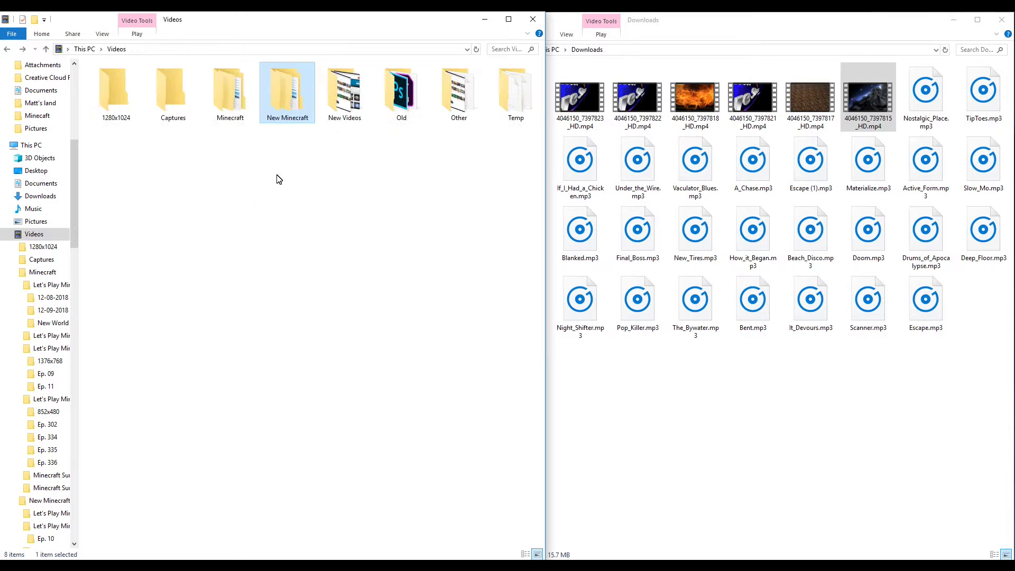
double_click(216, 91)
Move the Ep. 45 folder from the old Foolcraft 03 into New Minecraft's Foolcraft 03
double_click(195, 111)
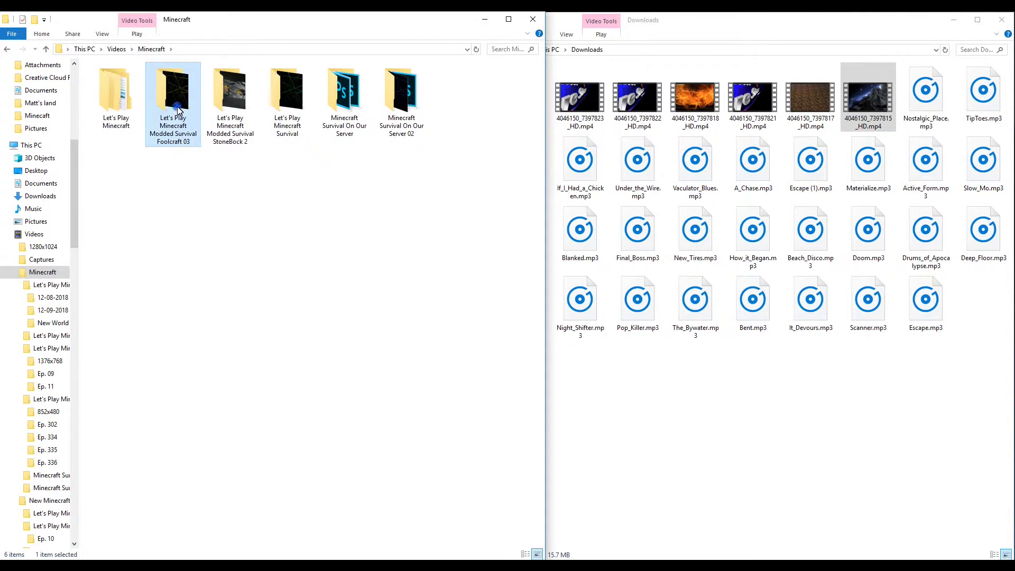
double_click(227, 106)
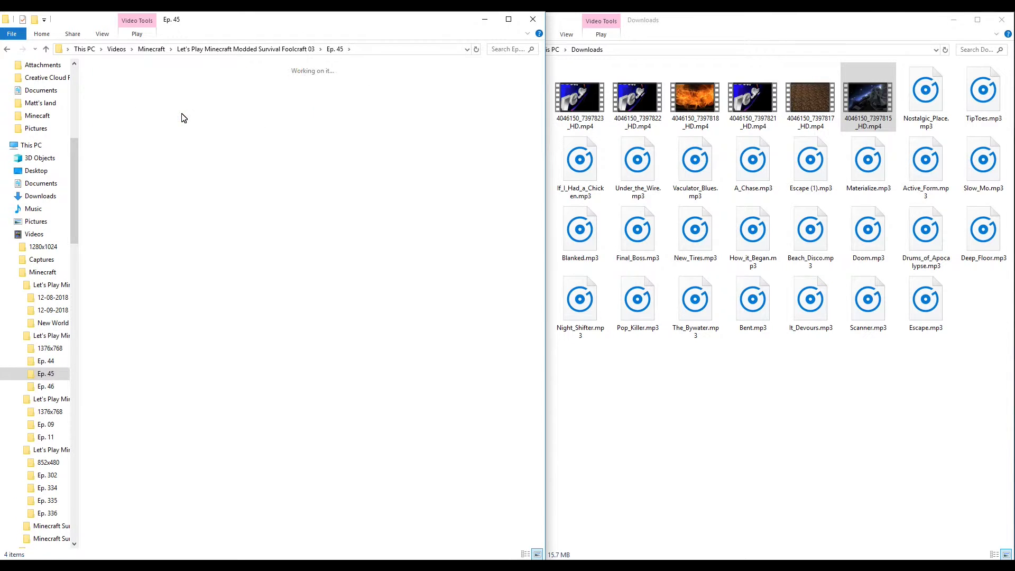
key("alt+Left")
right_click(216, 95)
left_click(247, 294)
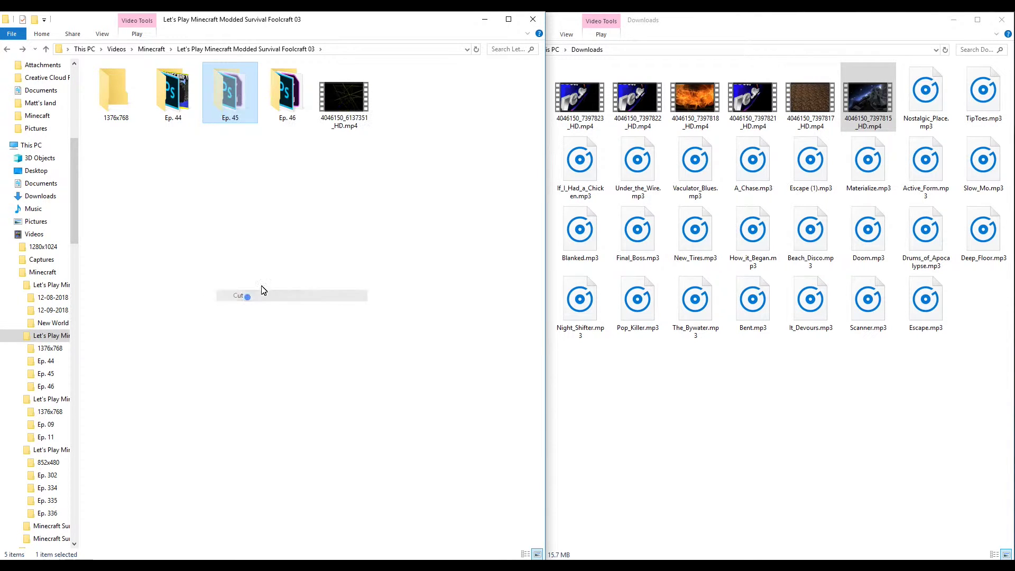
key("alt+Left")
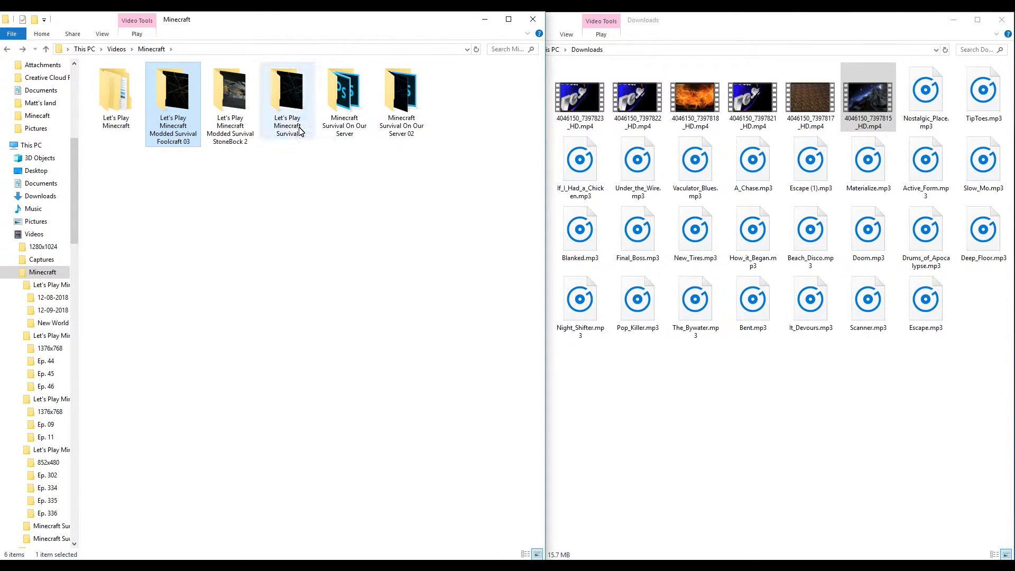
key("alt+Left")
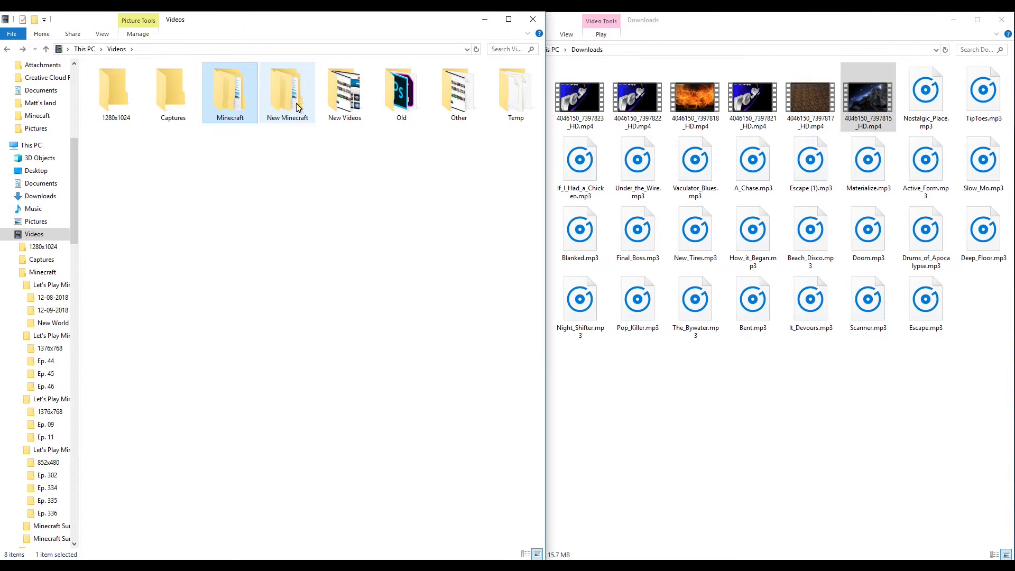
double_click(288, 100)
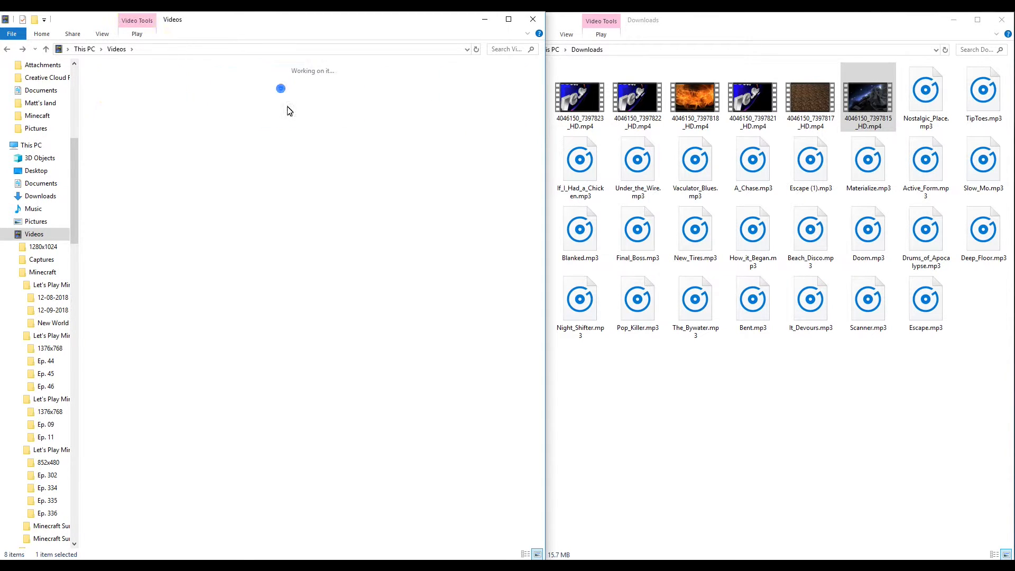
double_click(141, 110)
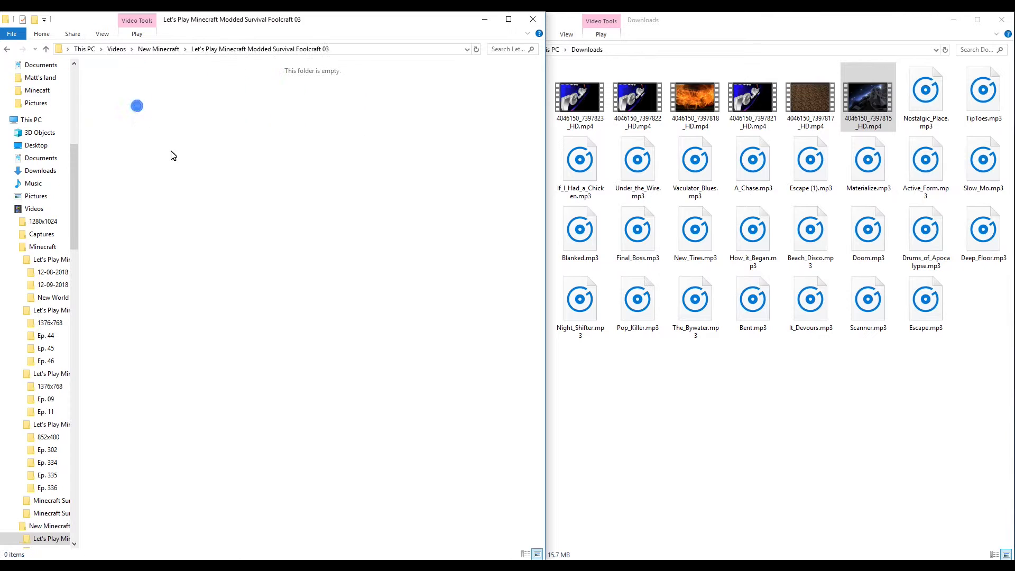
right_click(177, 168)
left_click(219, 242)
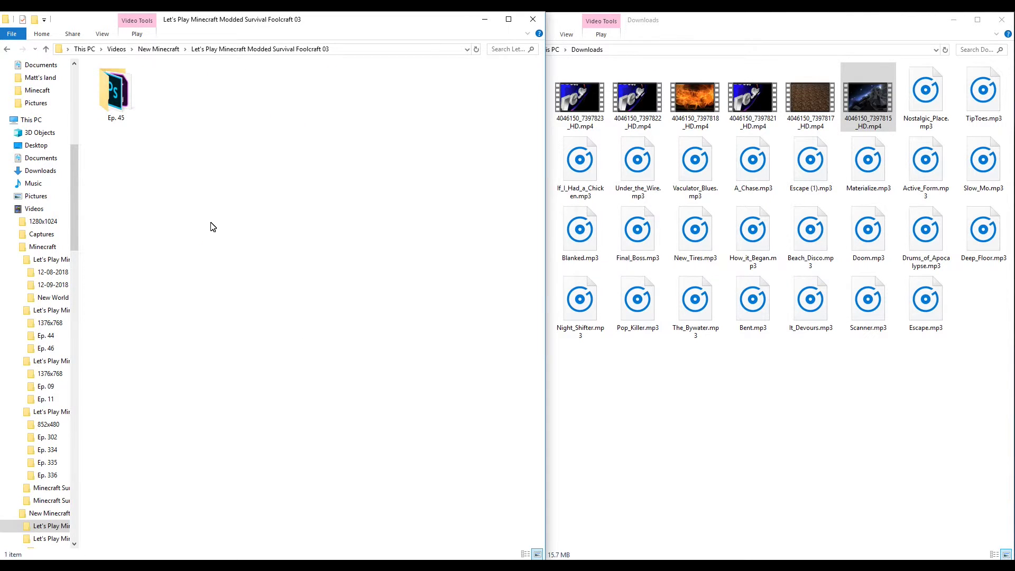
Move Ep. 45's Premiere project and Photoshop files into the Old folder
double_click(132, 104)
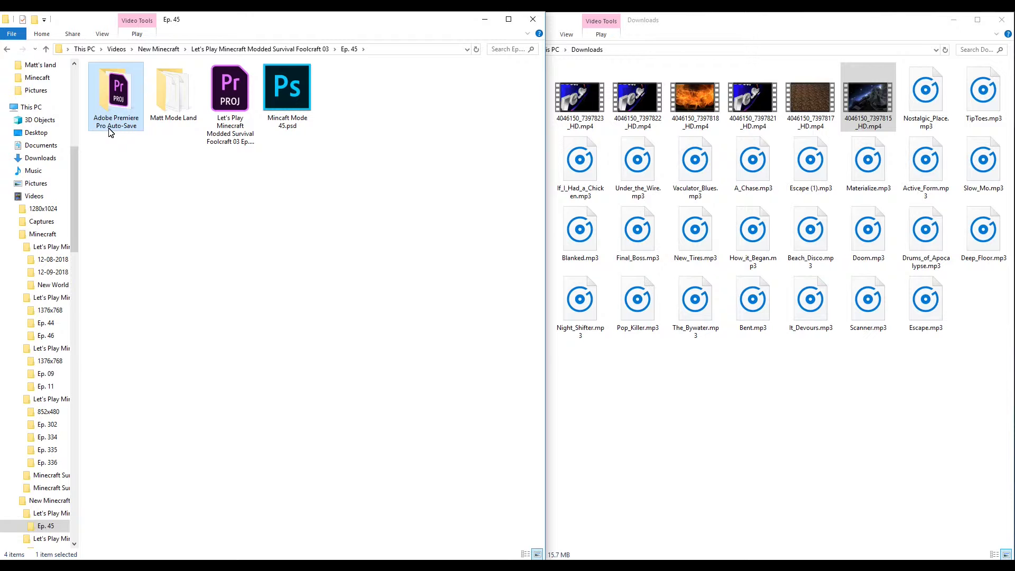
left_click_drag(370, 99, 204, 142)
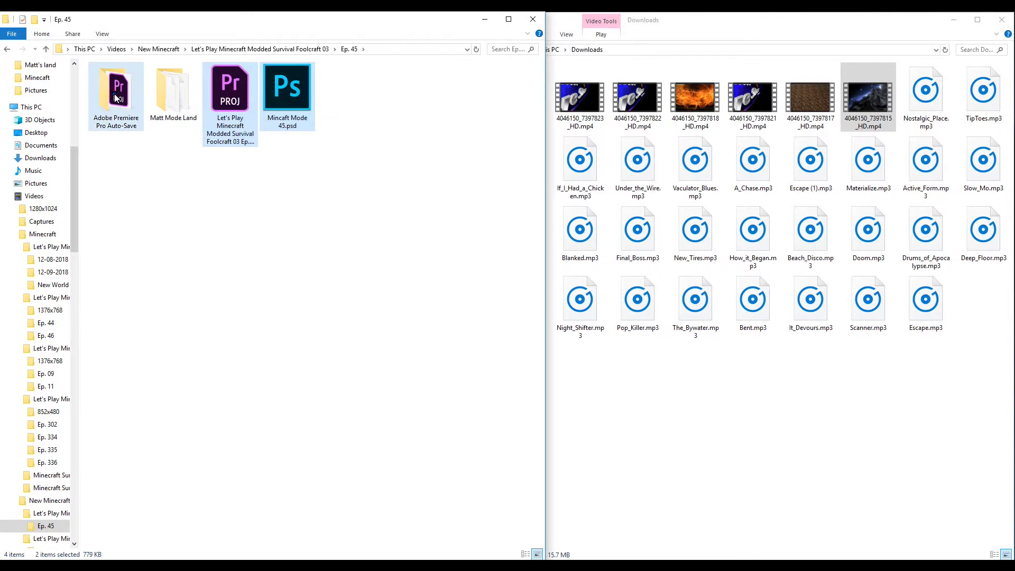
right_click(119, 107)
left_click(196, 267)
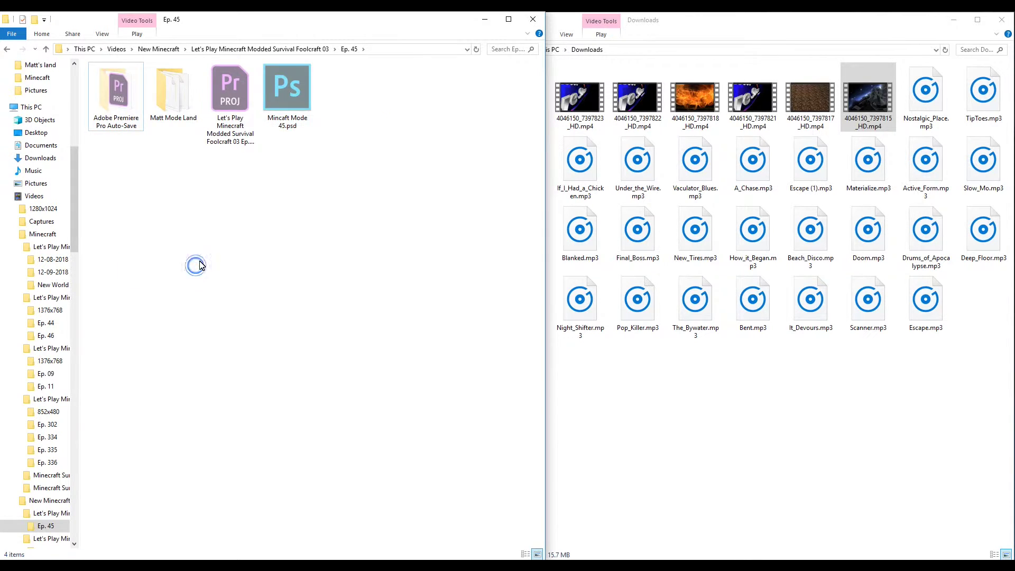
key("BackSpace")
key("BackSpace")
key("BackSpace")
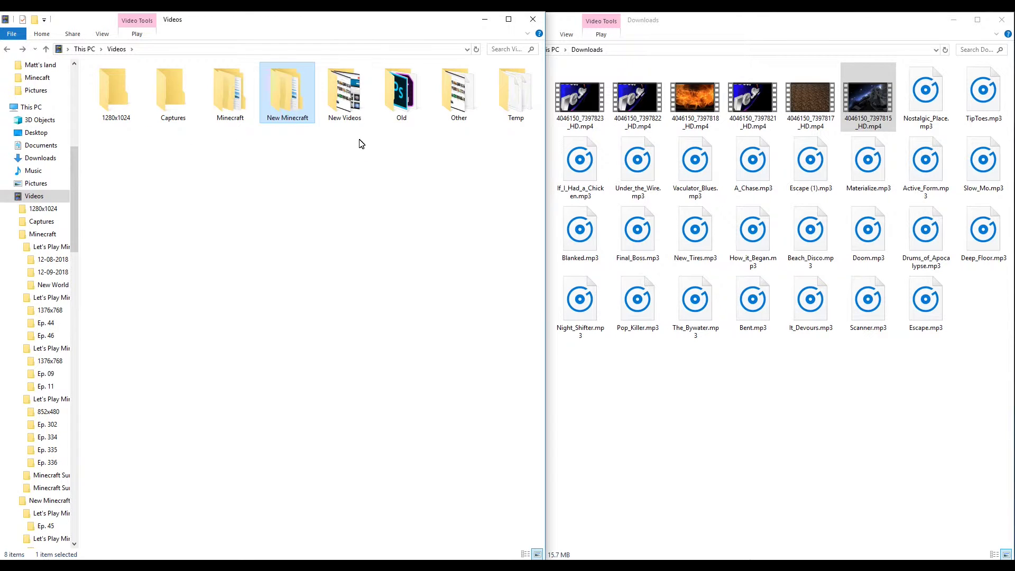
double_click(408, 103)
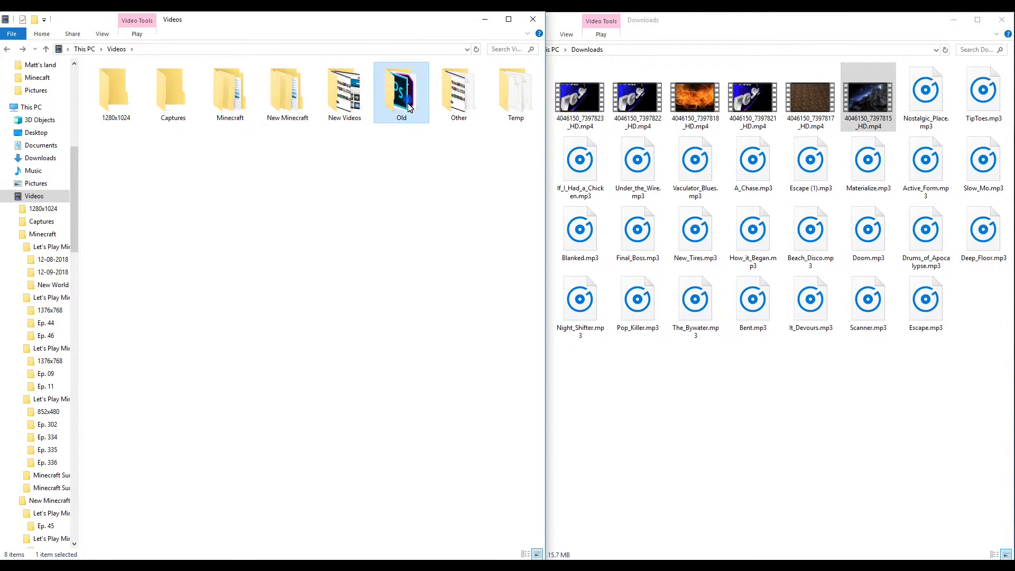
right_click(384, 217)
left_click(418, 294)
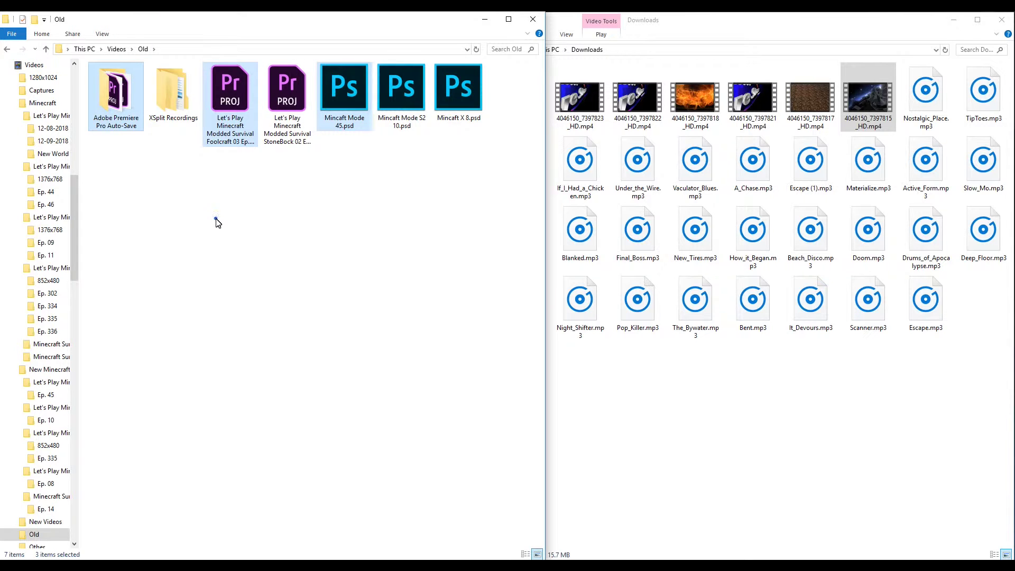
Copy 4046150_7397817_HD.mp4 from Downloads into the Ep. 45 folder
key("BackSpace")
key("BackSpace")
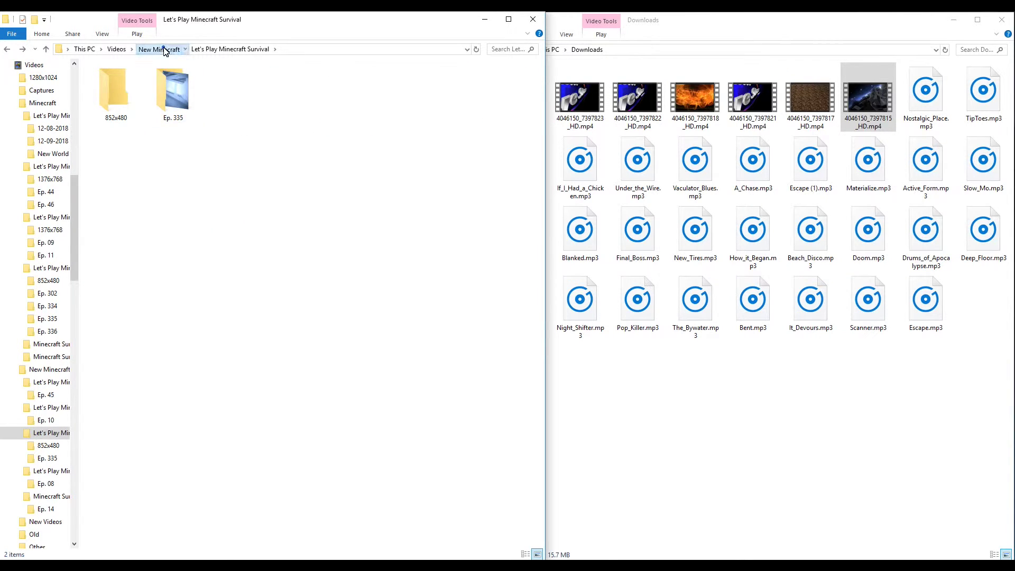
left_click(163, 49)
double_click(126, 96)
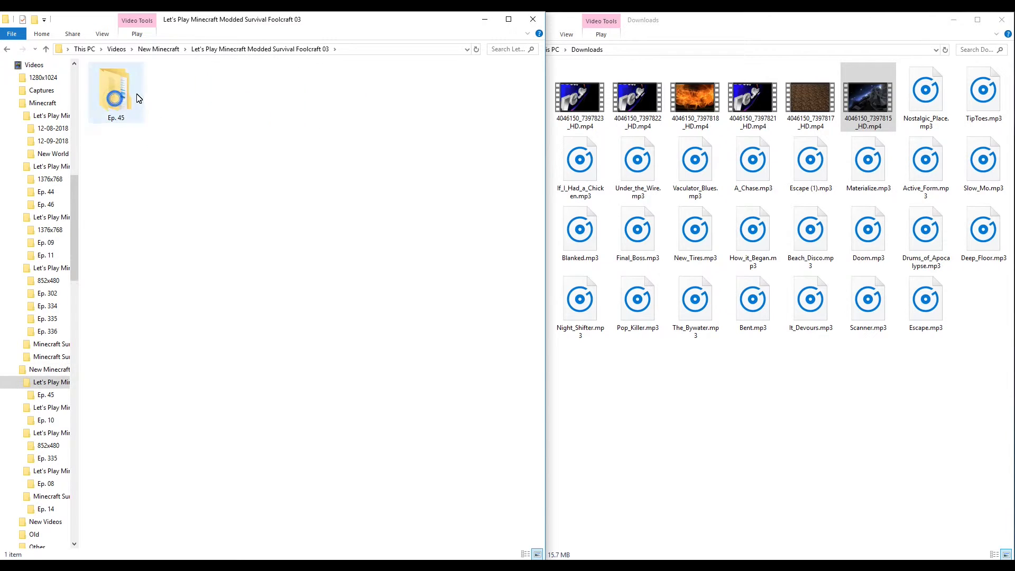
double_click(138, 98)
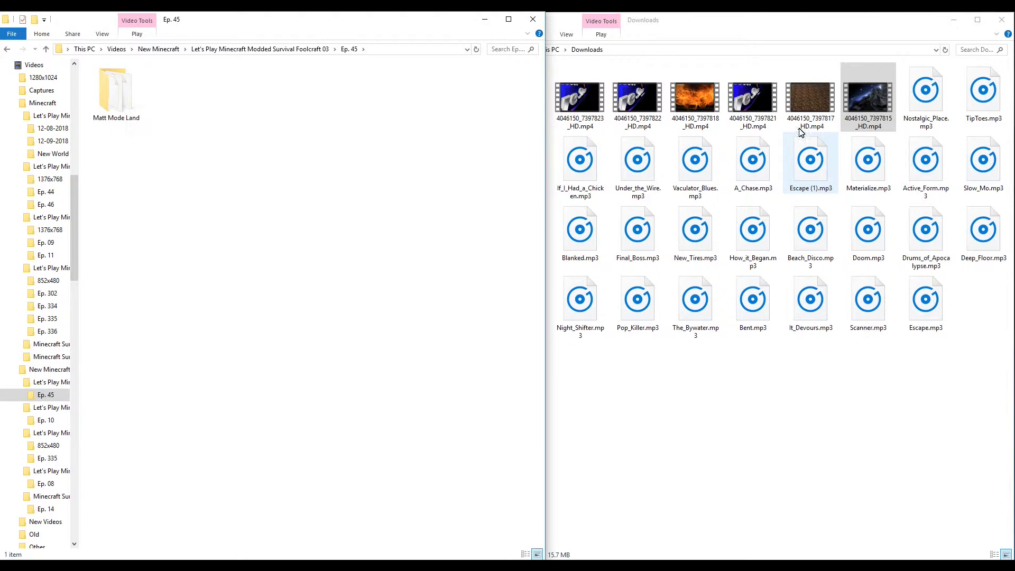
left_click(802, 97)
right_click(802, 97)
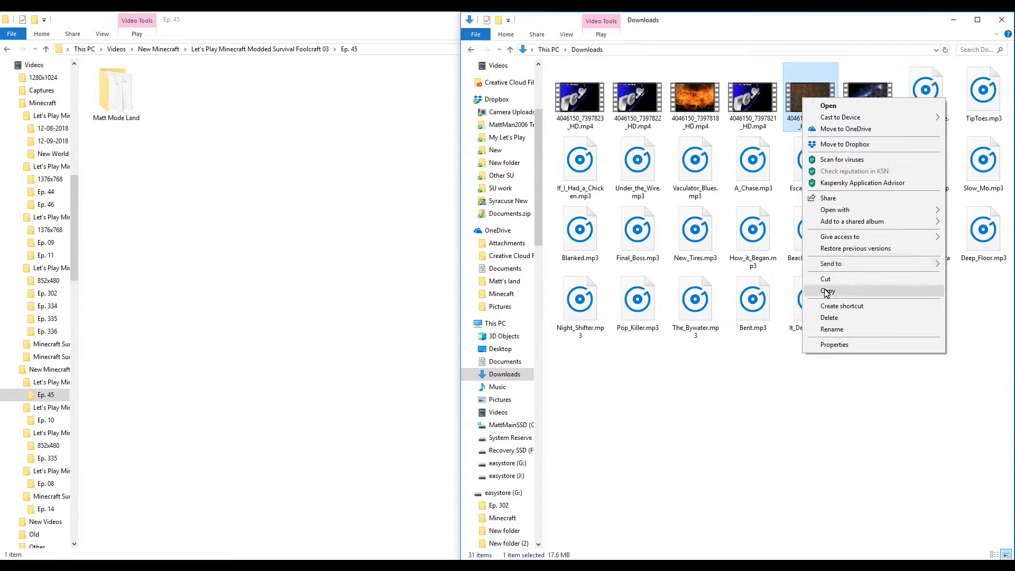
left_click(830, 290)
left_click(312, 198)
right_click(299, 183)
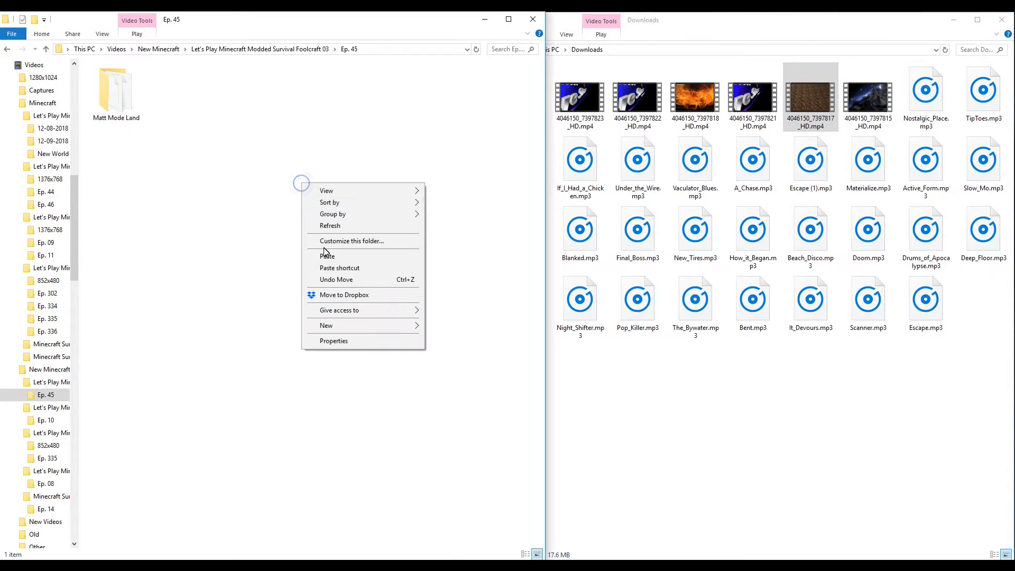
left_click(317, 255)
Look through the StoneBock 02 and Let's Play Minecraft Survival folders in New Minecraft
key("alt+Left")
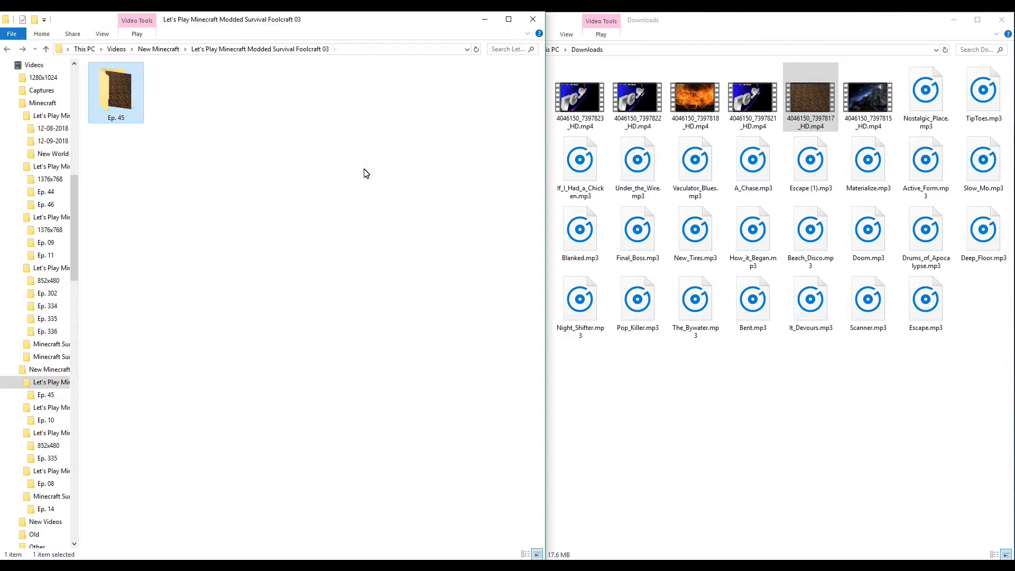
key("alt+Up")
key("Right")
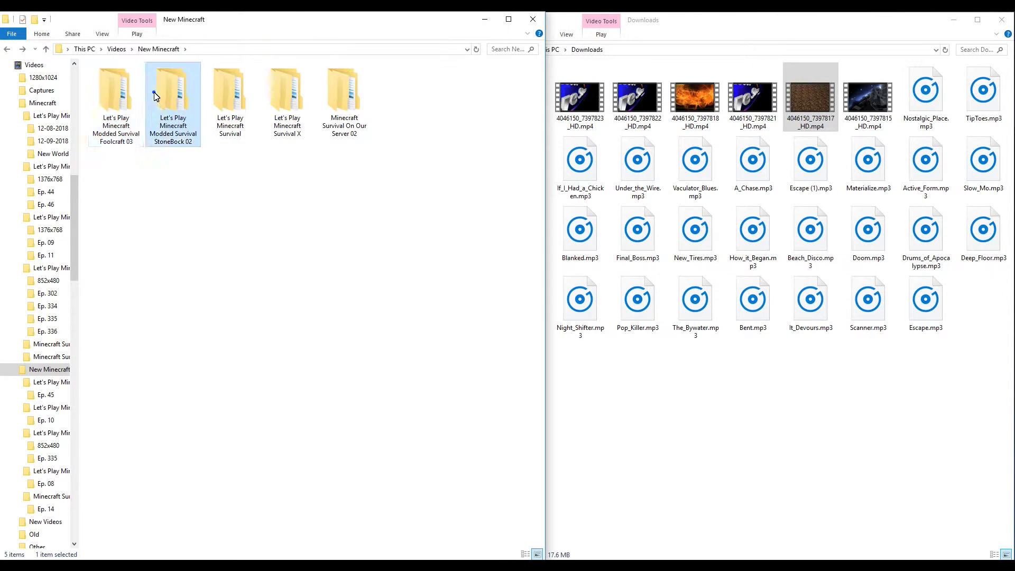
key("Return")
key("alt+Up")
key("Right")
key("Right")
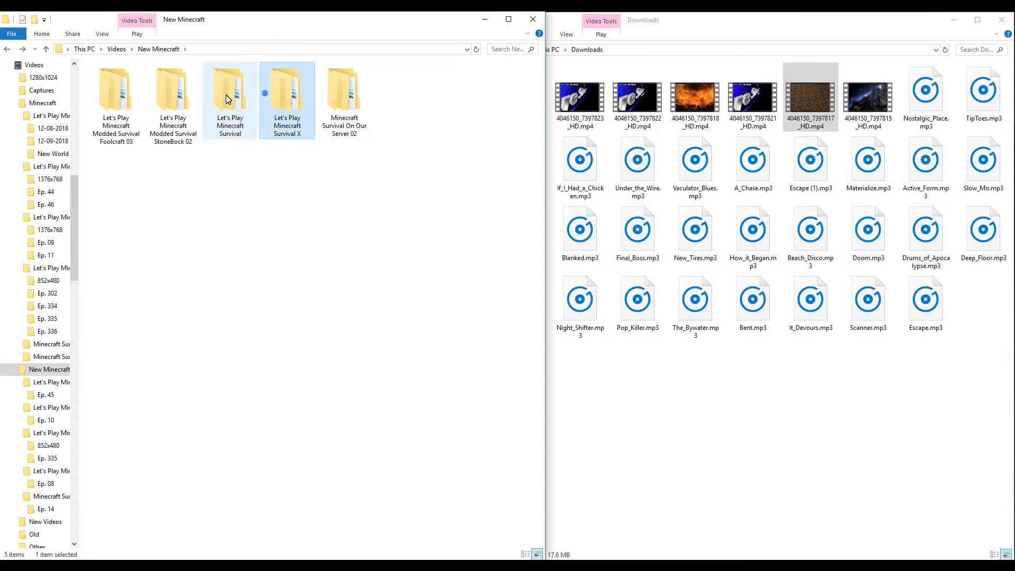
key("Return")
key("alt+Up")
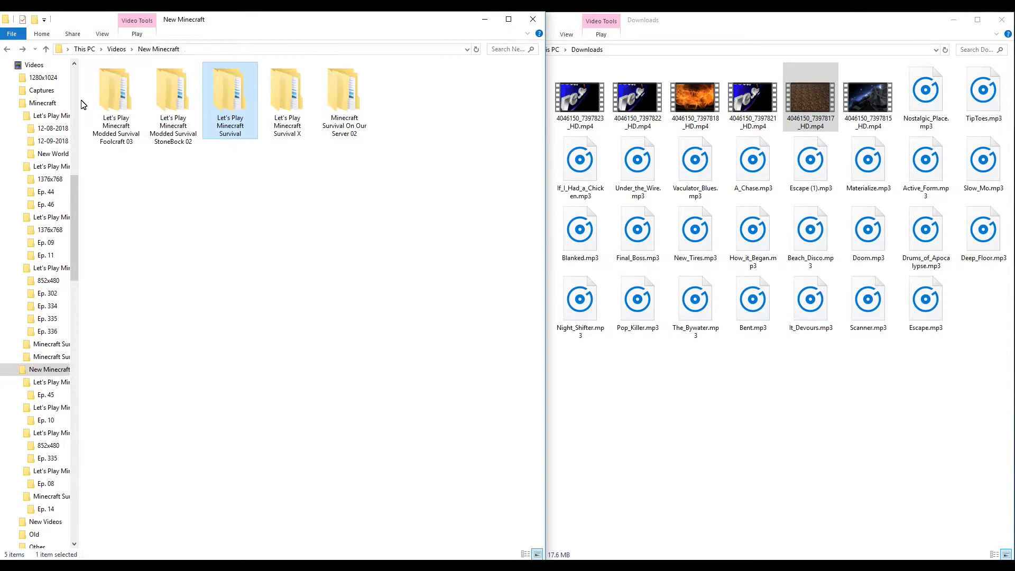
Copy the 852x480 folder name from Let's Play Minecraft Survival
double_click(217, 107)
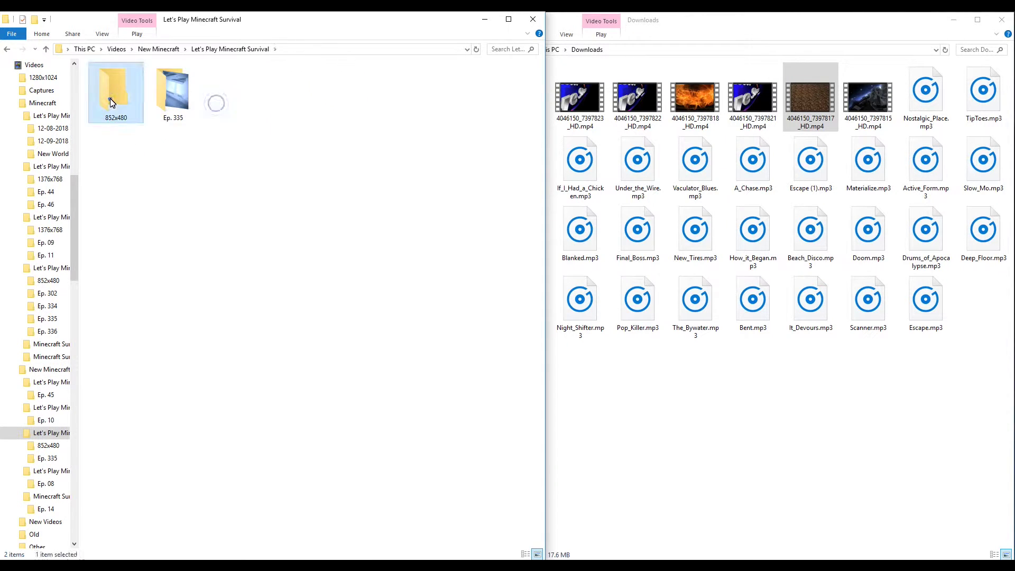
right_click(110, 99)
left_click(187, 361)
left_click(233, 312)
Create an 852x480 folder inside Let's Play Minecraft Survival X
key("alt+Up")
left_click(290, 91)
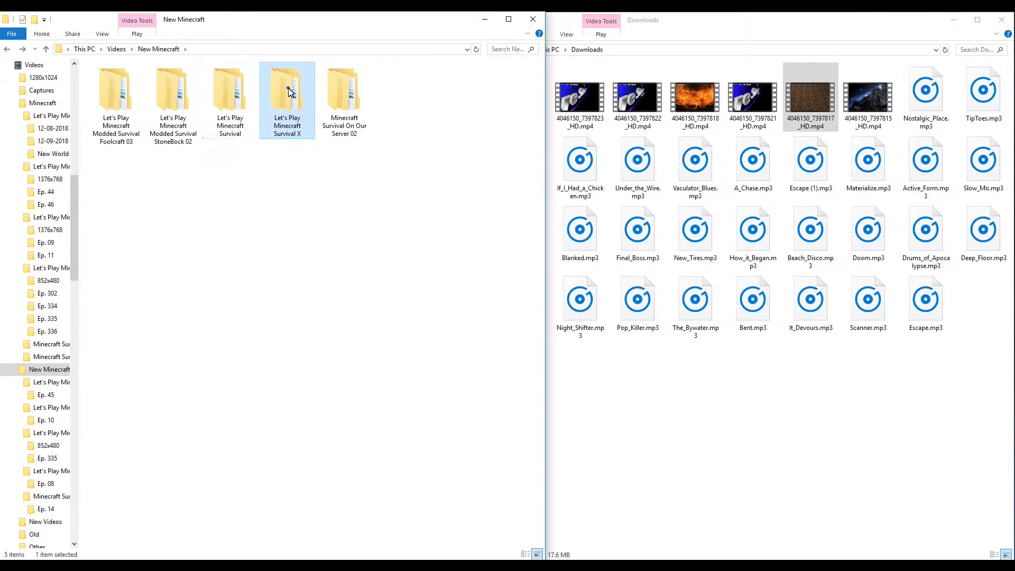
double_click(289, 92)
right_click(268, 203)
right_click(182, 193)
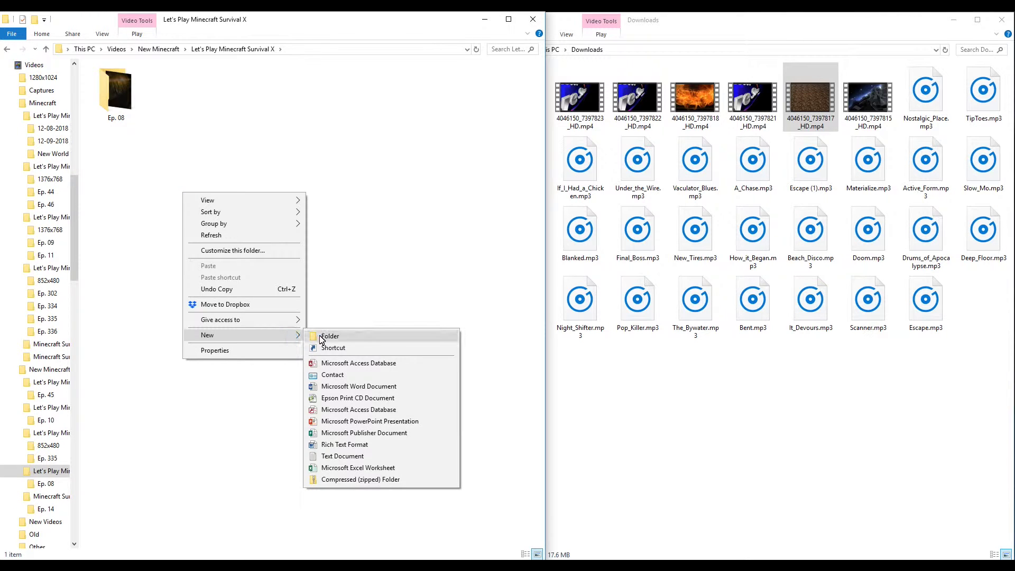
left_click(319, 336)
key("Return")
Create an 852x480 folder inside Minecraft Survival On Our Server 02
key("BackSpace")
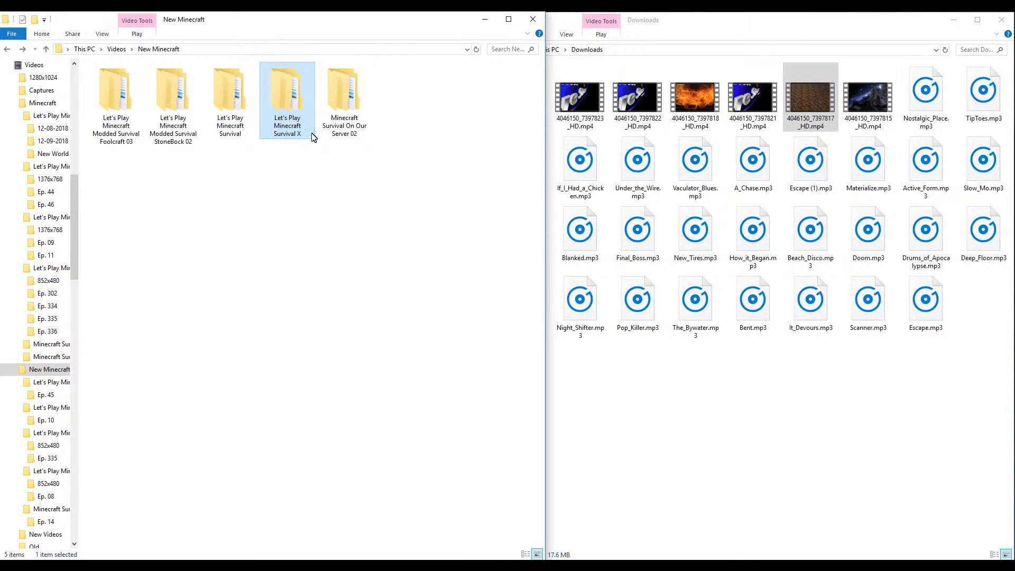
double_click(345, 98)
right_click(286, 289)
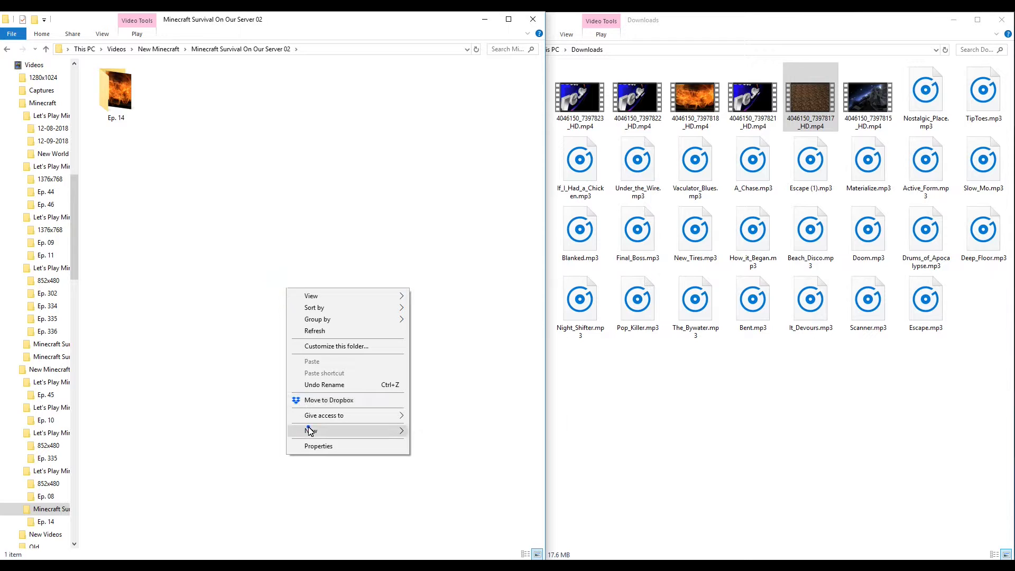
mouse_move(313, 430)
left_click(450, 286)
key("ctrl+v")
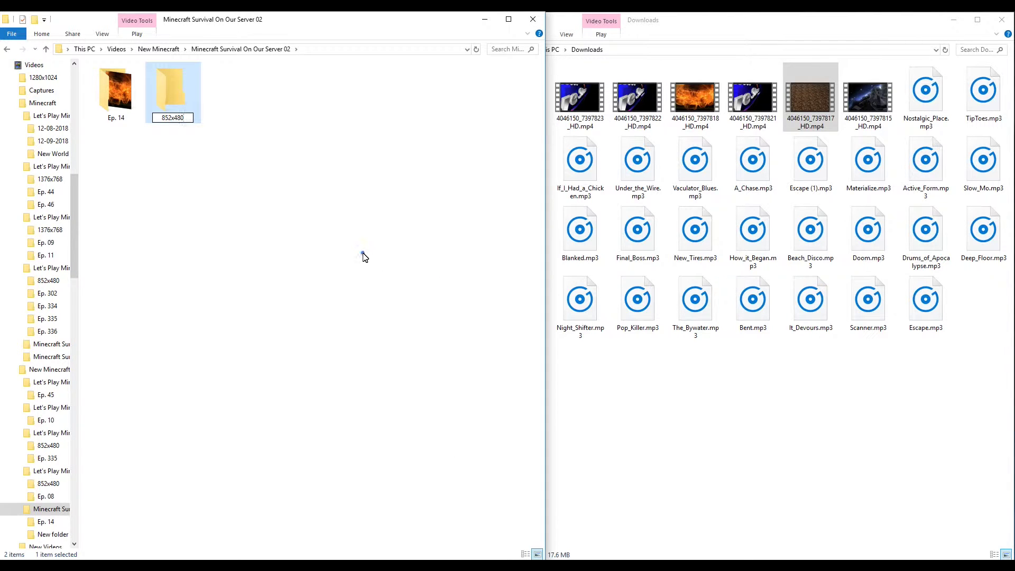
key("Return")
key("BackSpace")
double_click(230, 101)
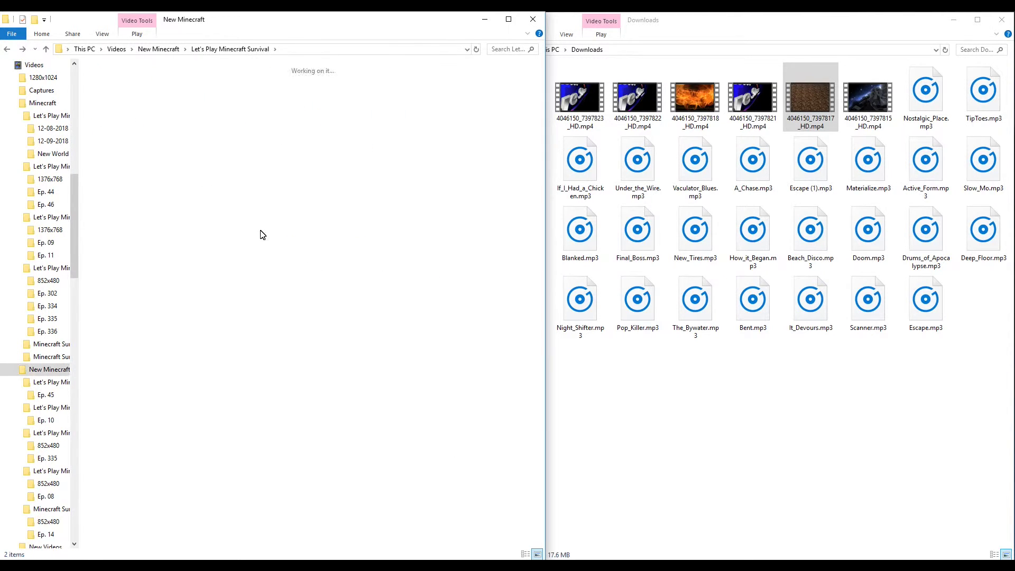
left_click(153, 49)
Copy the 1376x768 folder name from the old Minecraft StoneBock 2 folder
left_click(118, 50)
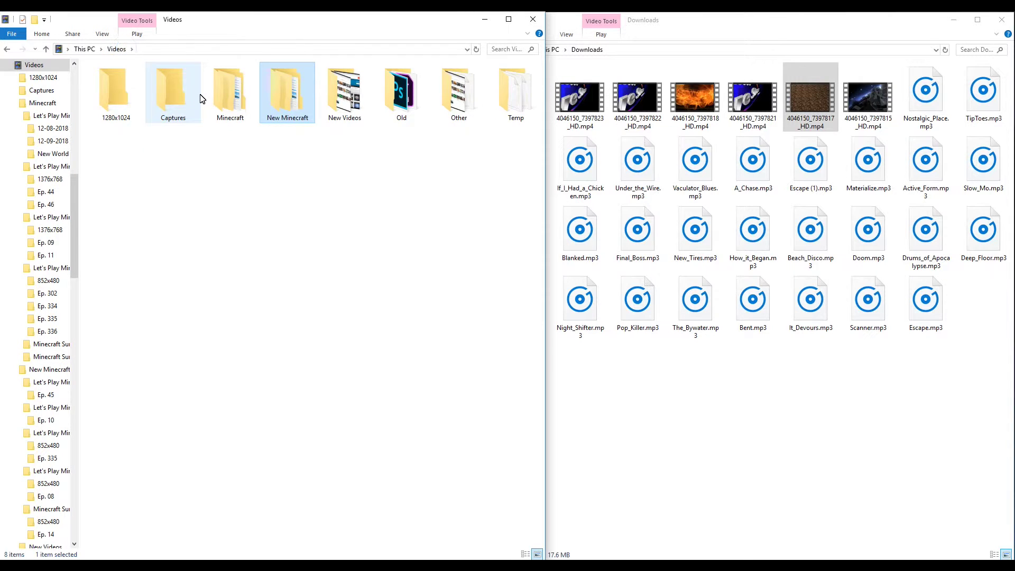
double_click(229, 92)
double_click(230, 96)
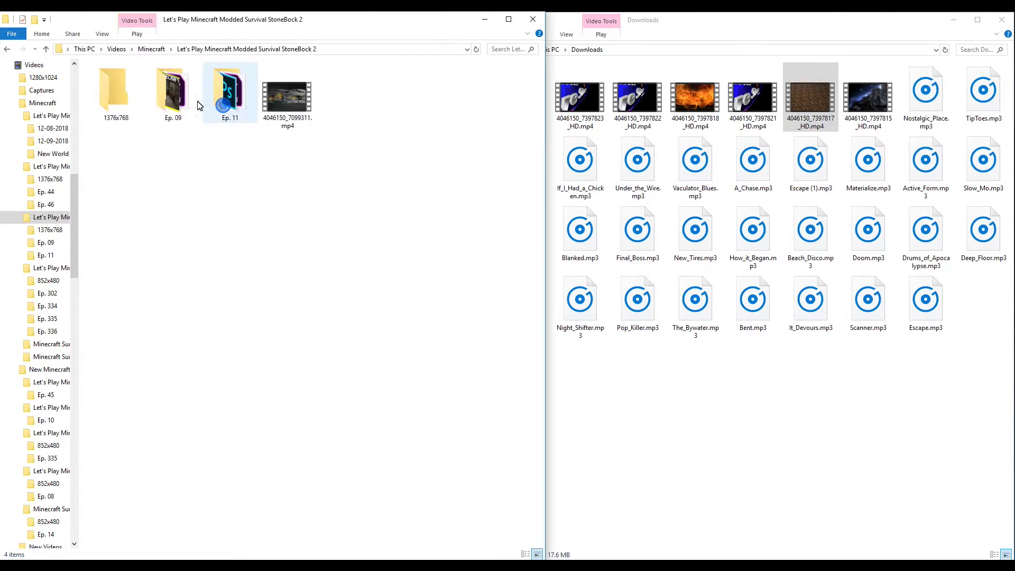
right_click(108, 101)
left_click(150, 353)
key("ctrl+c")
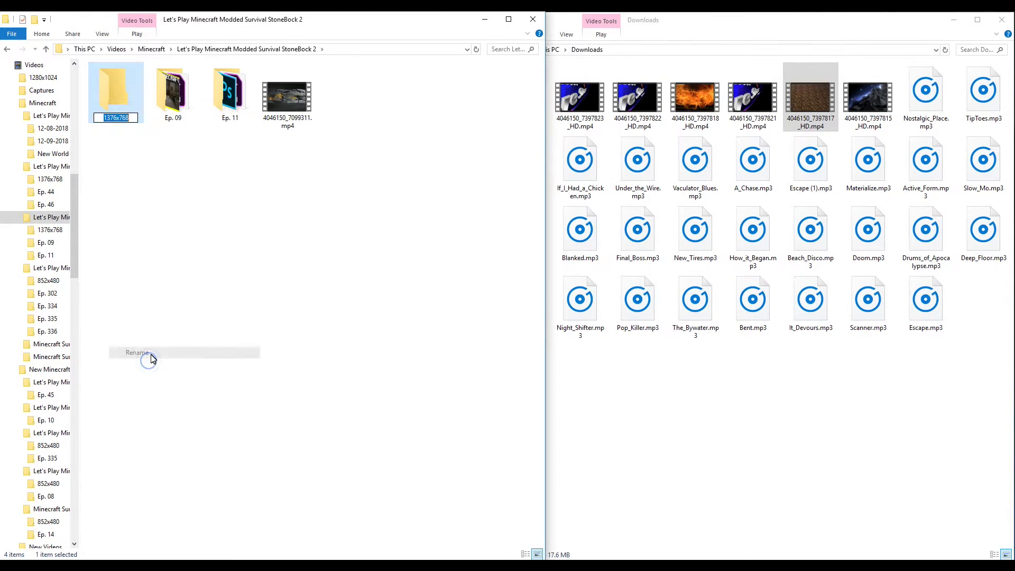
key("BackSpace")
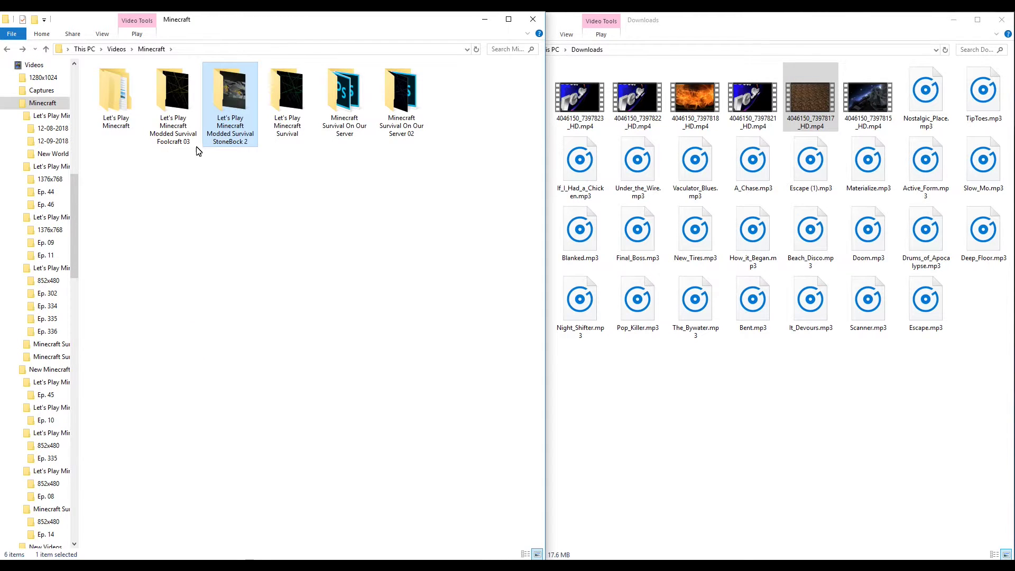
Create a 1376x768 folder inside New Minecraft's StoneBock 02
key("BackSpace")
double_click(272, 106)
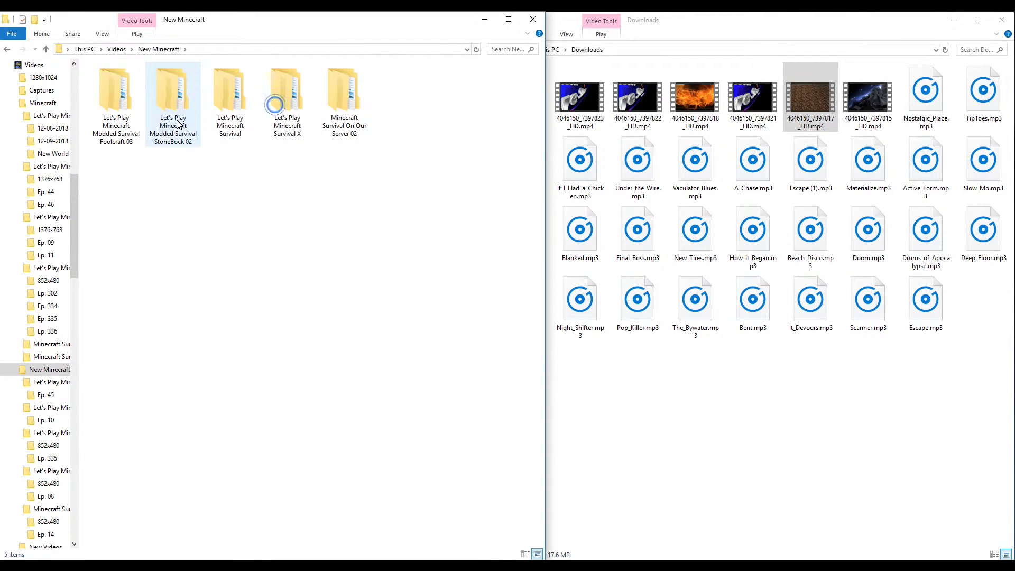
right_click(176, 120)
left_click(161, 99)
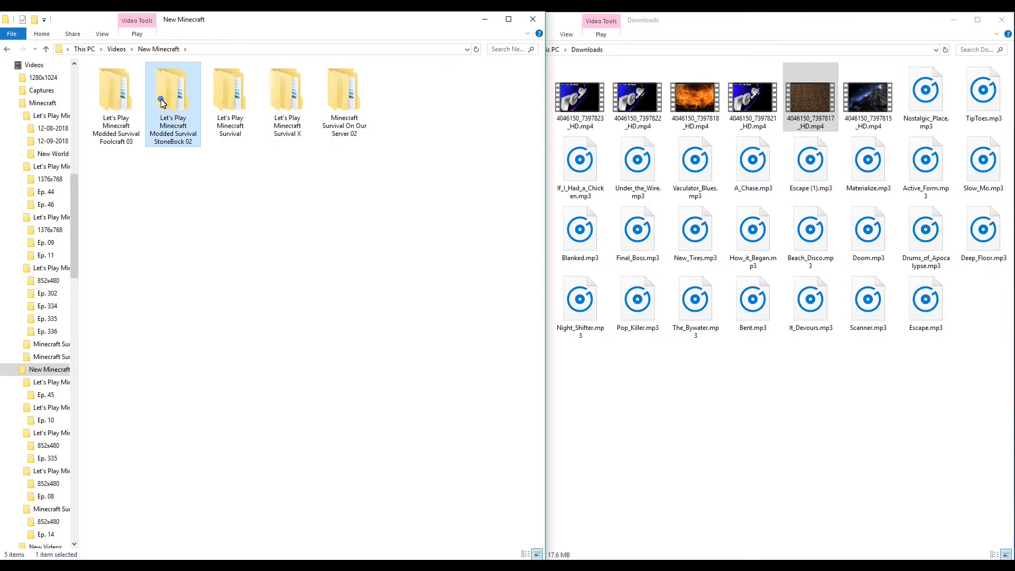
double_click(161, 99)
right_click(203, 258)
mouse_move(236, 399)
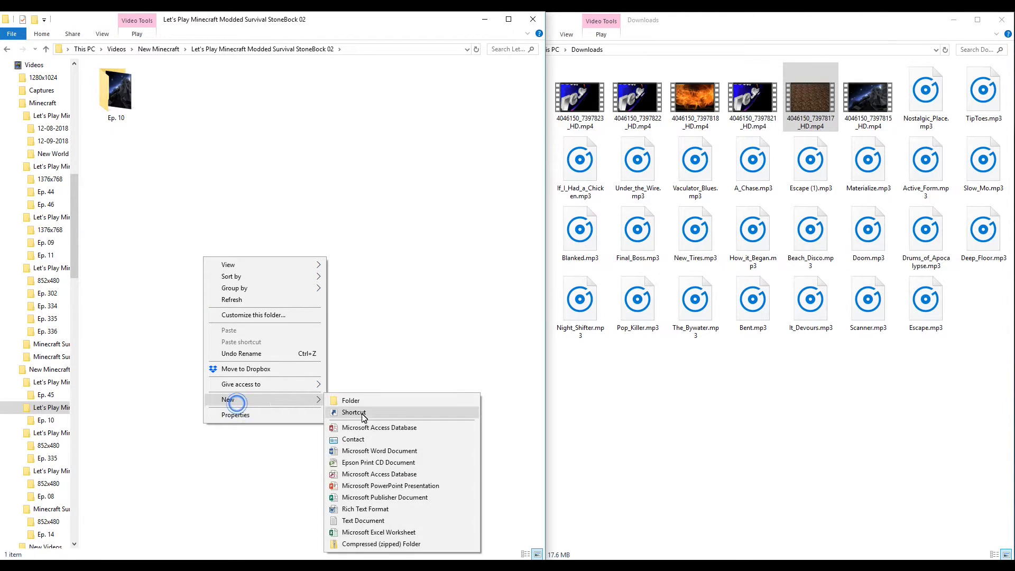
left_click(354, 400)
key("ctrl+v")
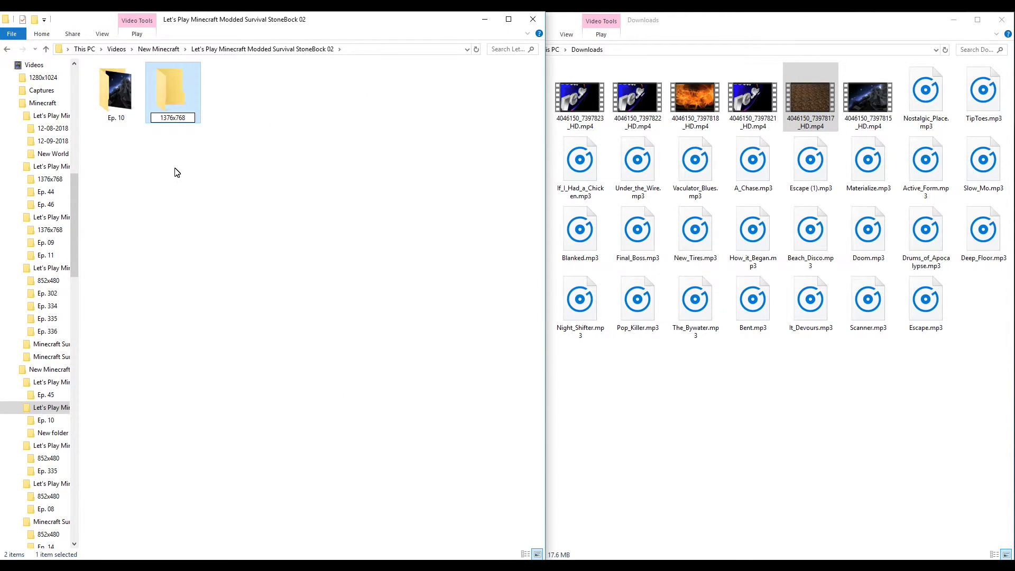
key("Return")
key("alt+Up")
Create a 1376x768 folder inside Foolcraft 03
double_click(113, 91)
right_click(229, 252)
mouse_move(275, 394)
left_click(379, 395)
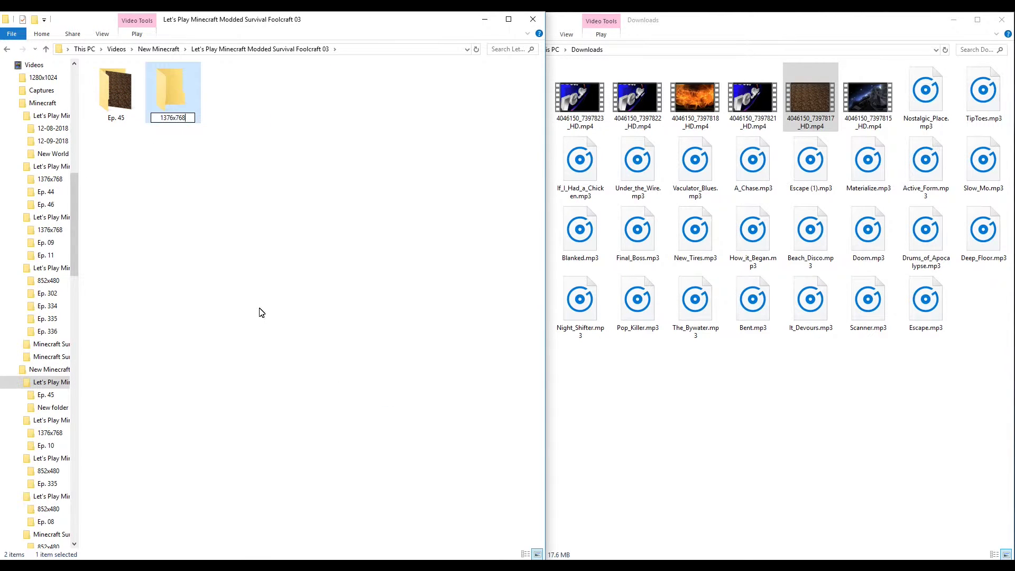
key("Return")
key("alt+Up")
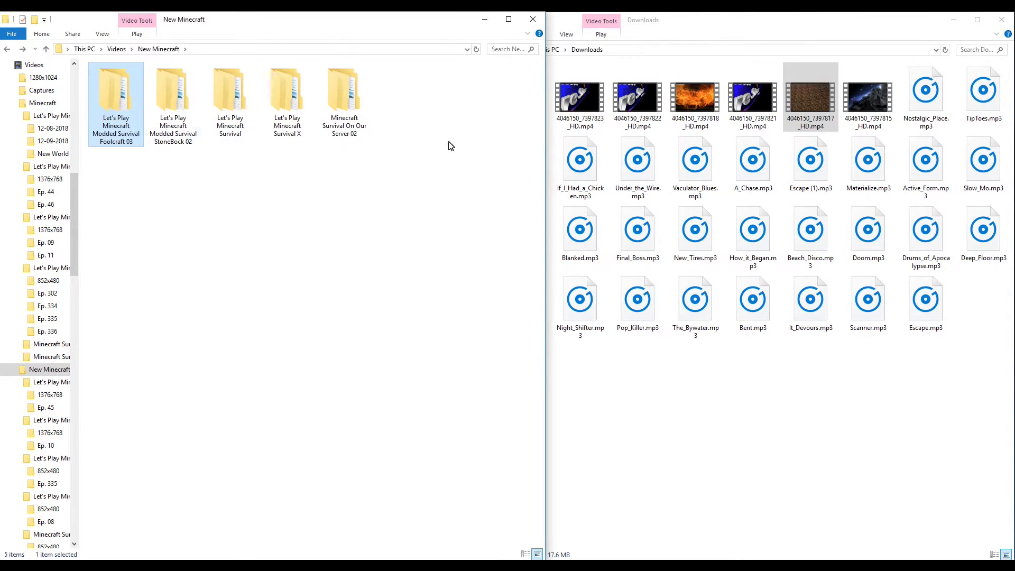
left_click(399, 108)
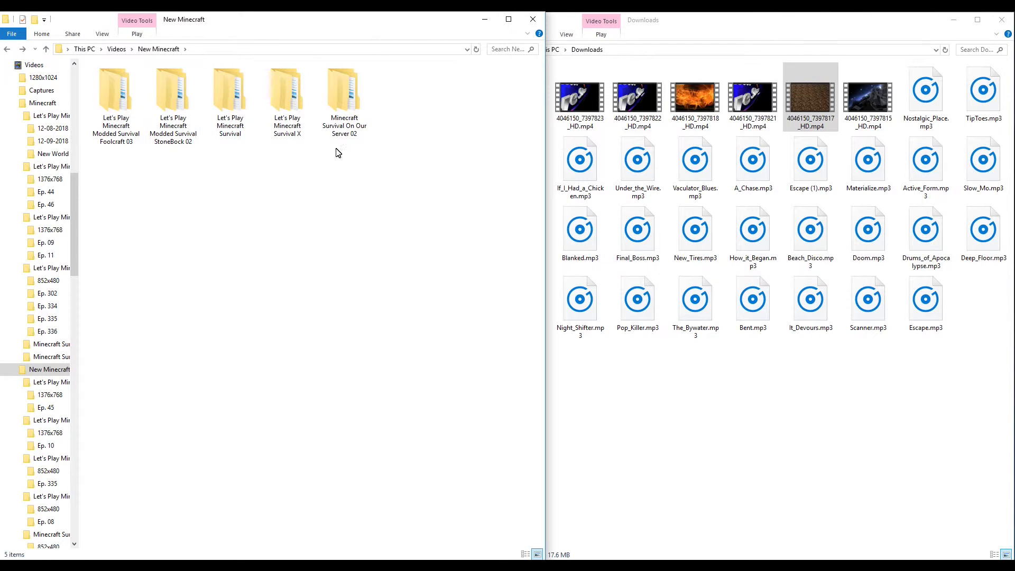
Add a folder named Live Stream to Videos and select it
left_click(8, 50)
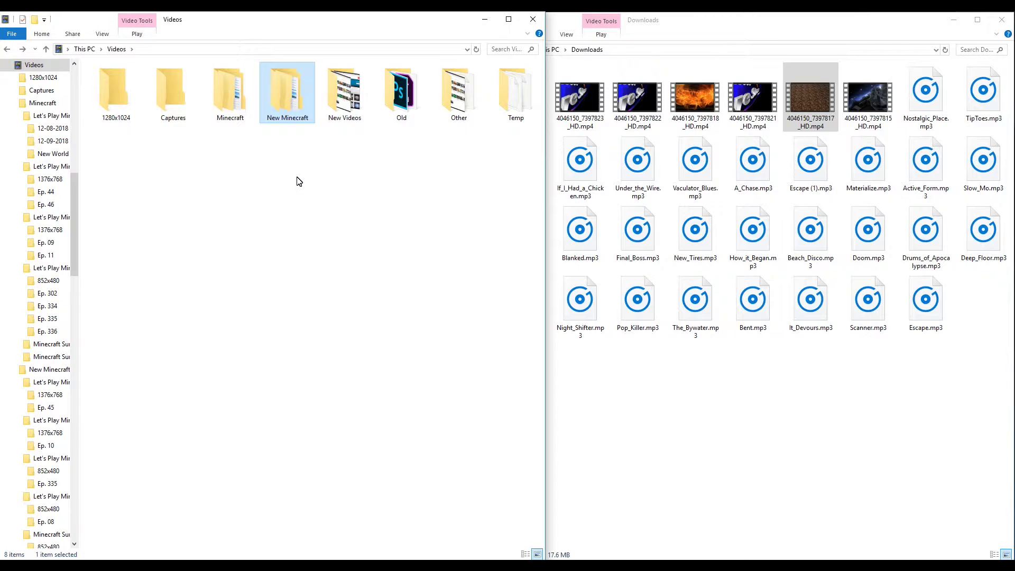
right_click(159, 217)
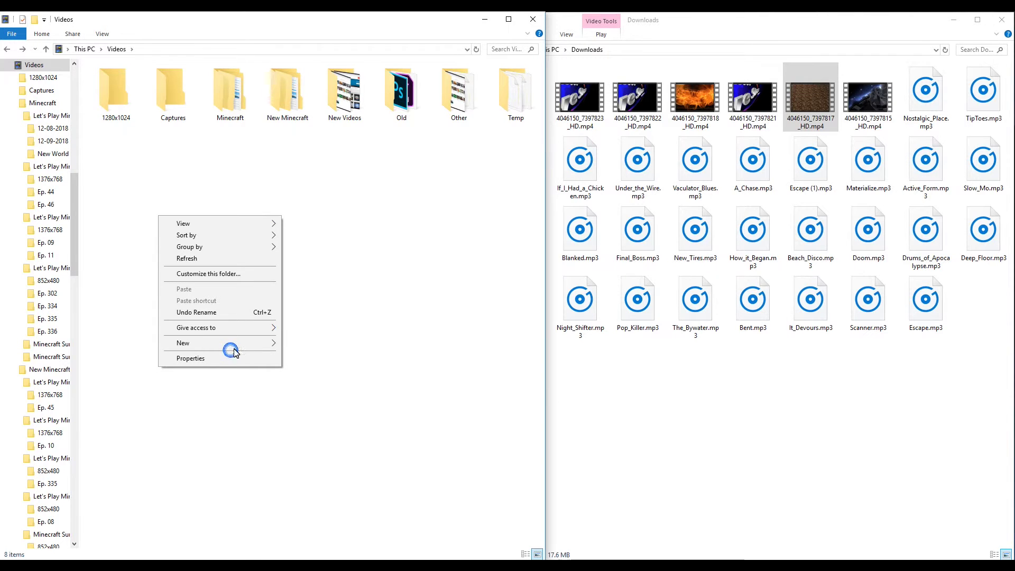
mouse_move(235, 352)
left_click(290, 347)
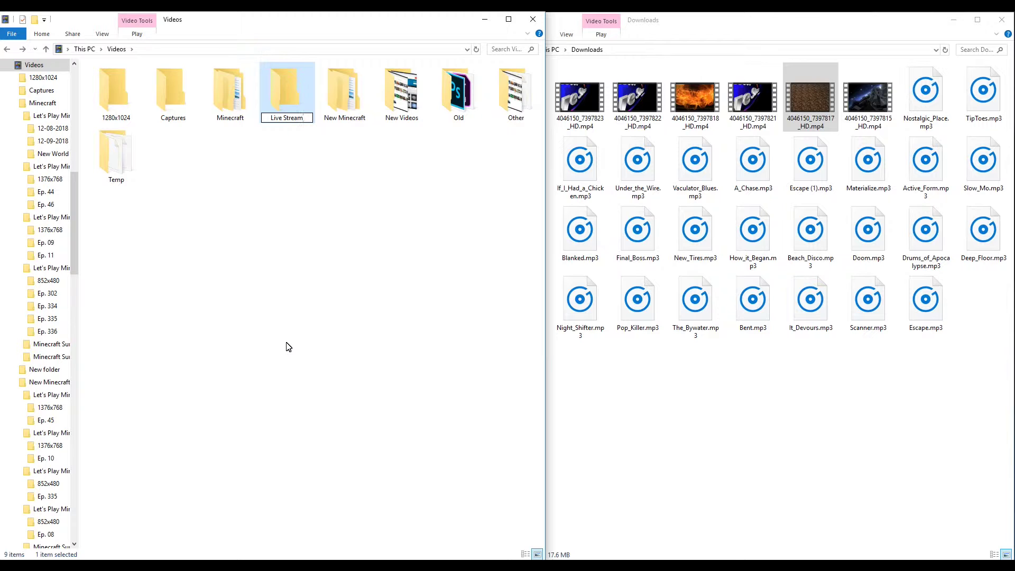
double_click(284, 103)
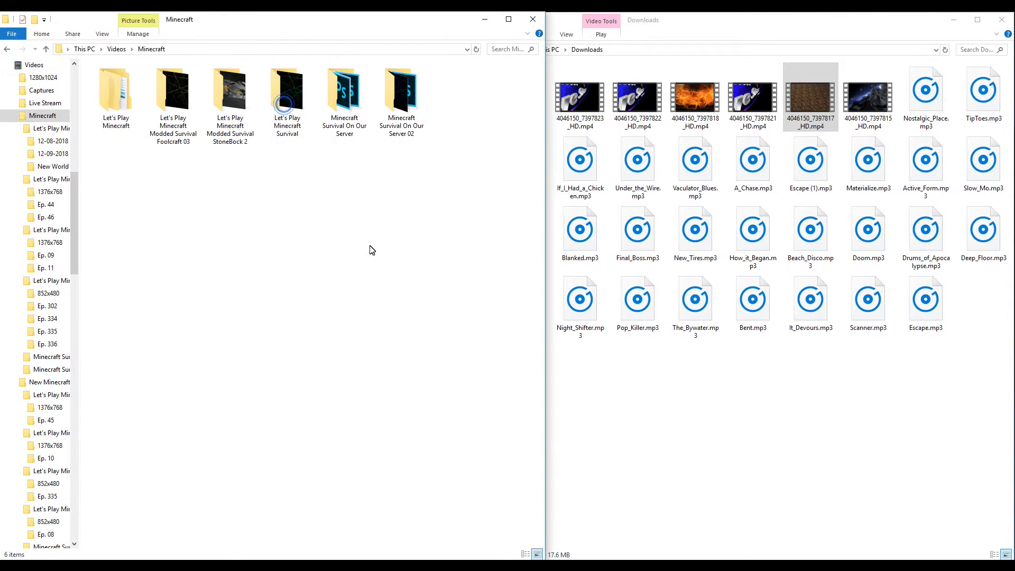
key("alt+Left")
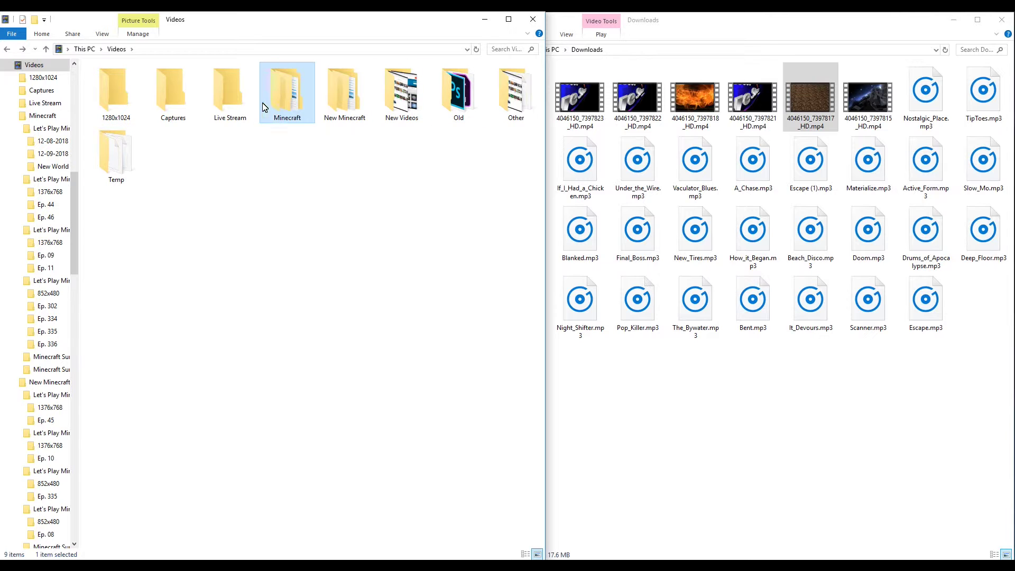
left_click(242, 92)
Cut the three blue intro videos from Downloads and paste them into Live Stream
double_click(241, 91)
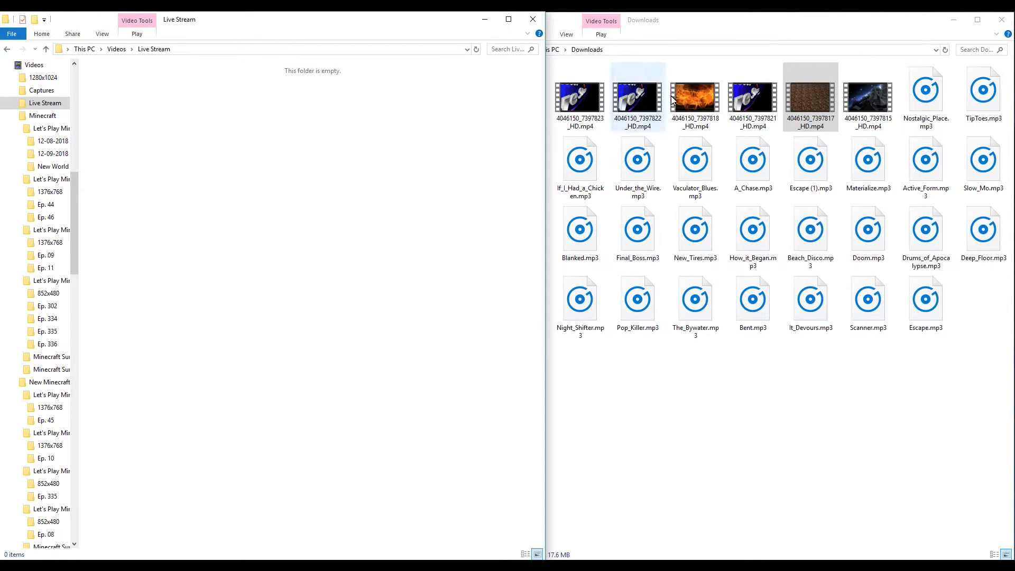
left_click(760, 96)
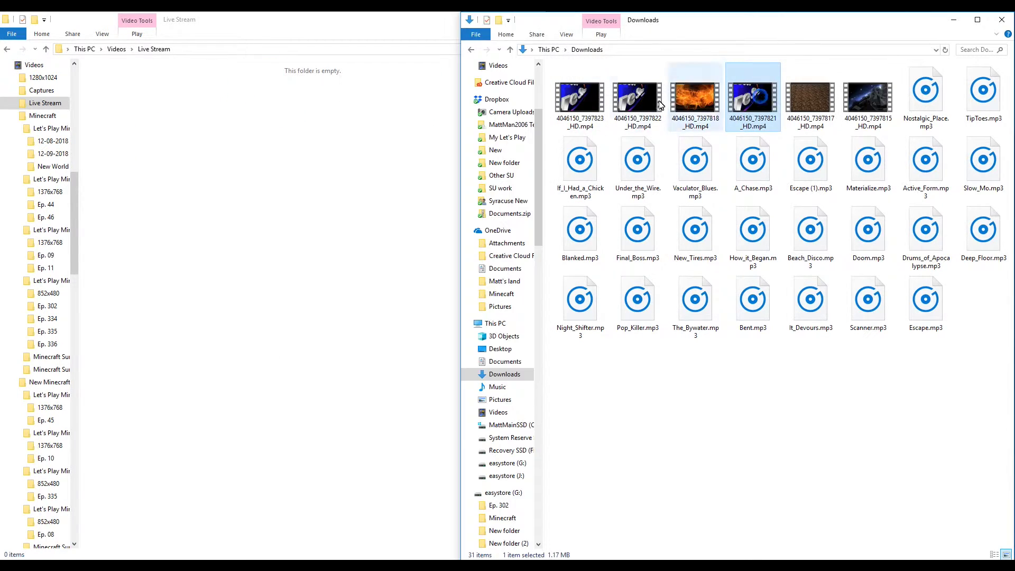
left_click(638, 98, "ctrl")
left_click(588, 99, "ctrl")
right_click(589, 100)
left_click(612, 256)
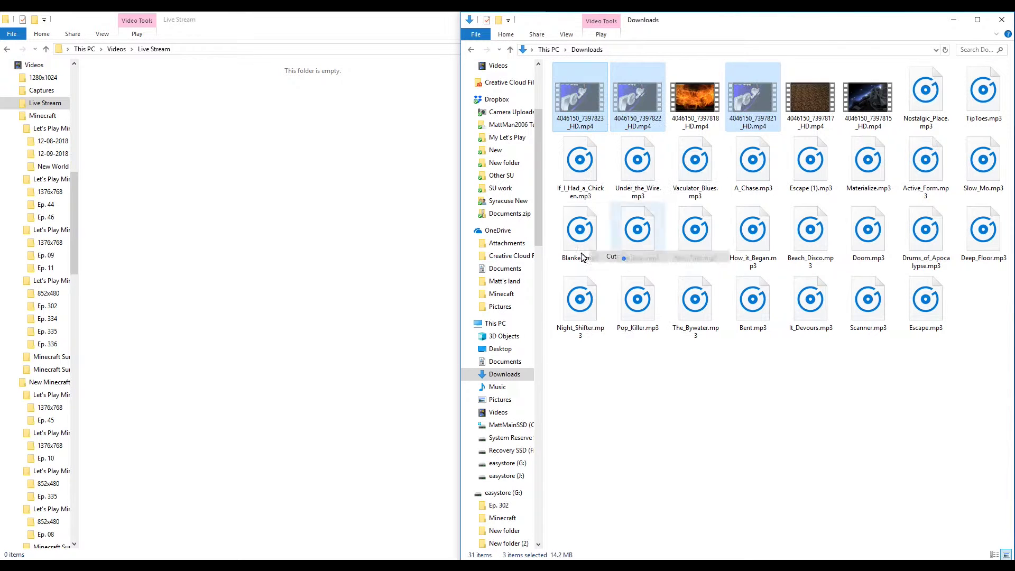
right_click(266, 199)
left_click(308, 280)
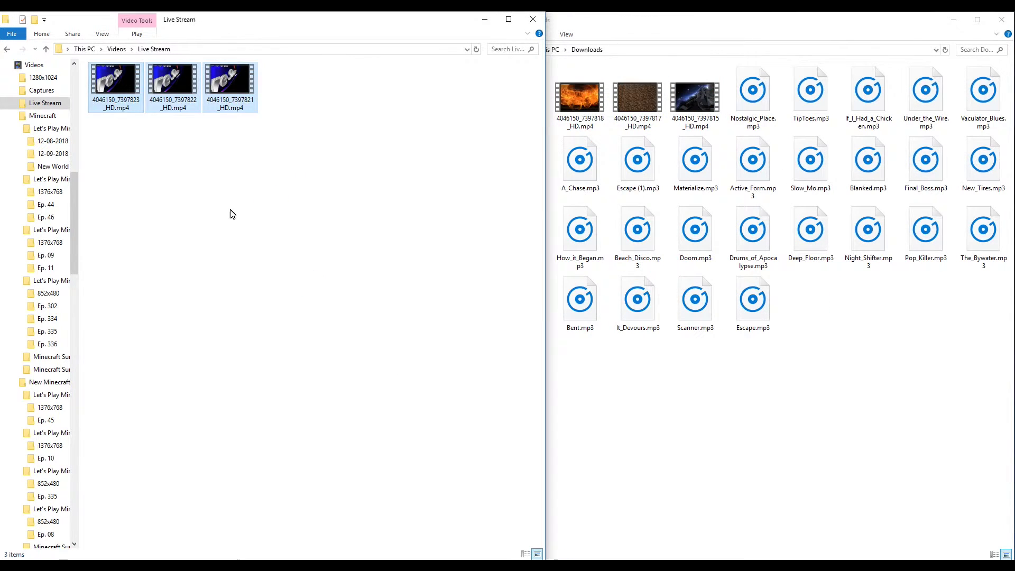
left_click(243, 222)
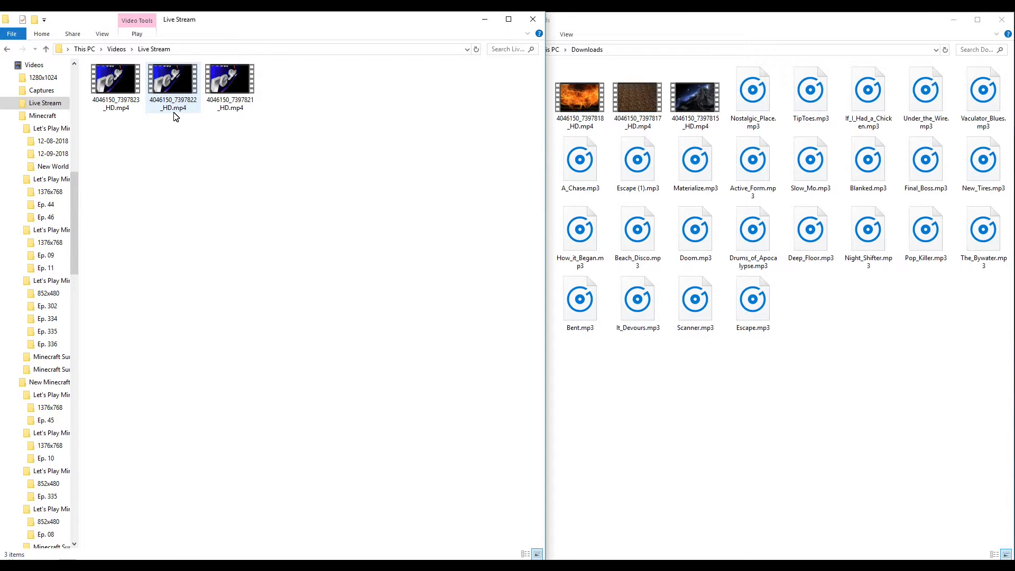
Move the three videos from Live Stream back into Downloads
left_click(862, 350)
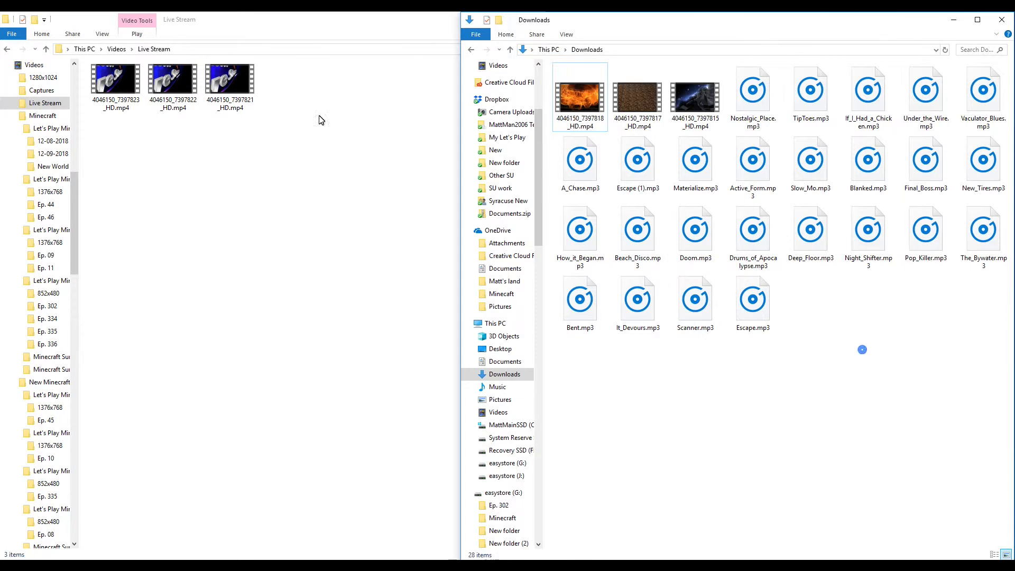
left_click_drag(300, 97, 122, 134)
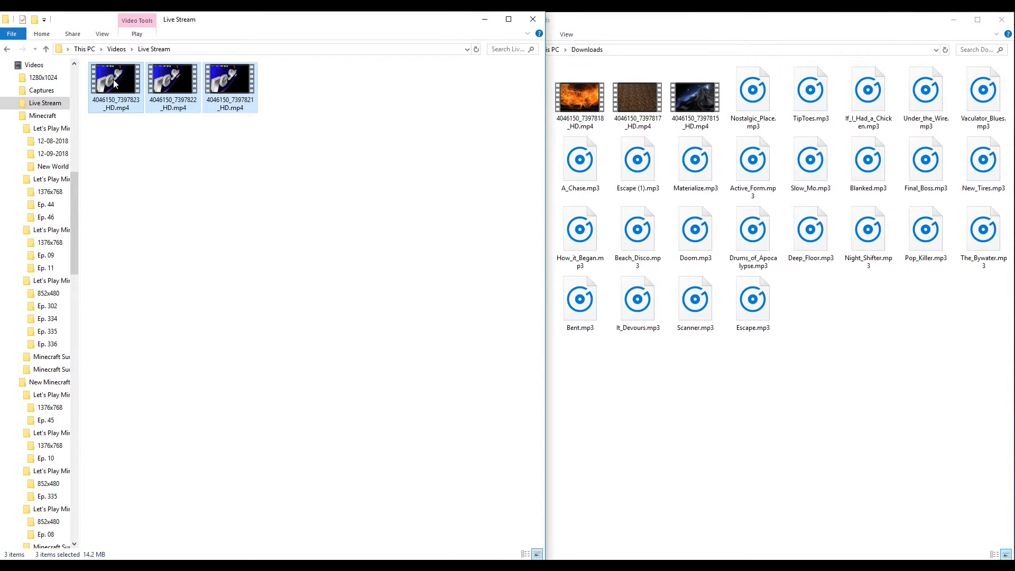
left_click(328, 183)
left_click_drag(317, 79, 72, 129)
right_click(109, 88)
left_click(165, 249)
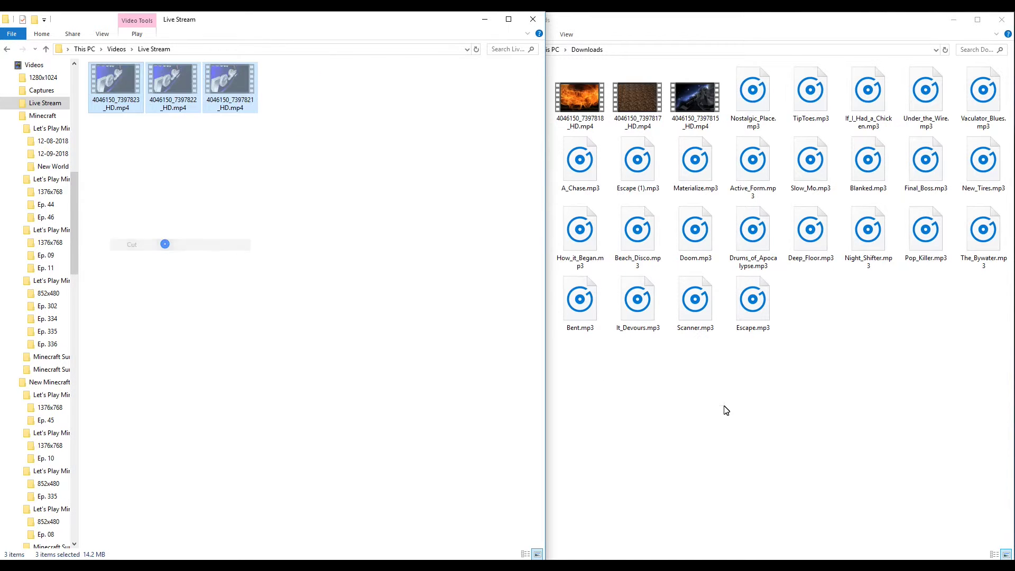
left_click(793, 428)
right_click(792, 428)
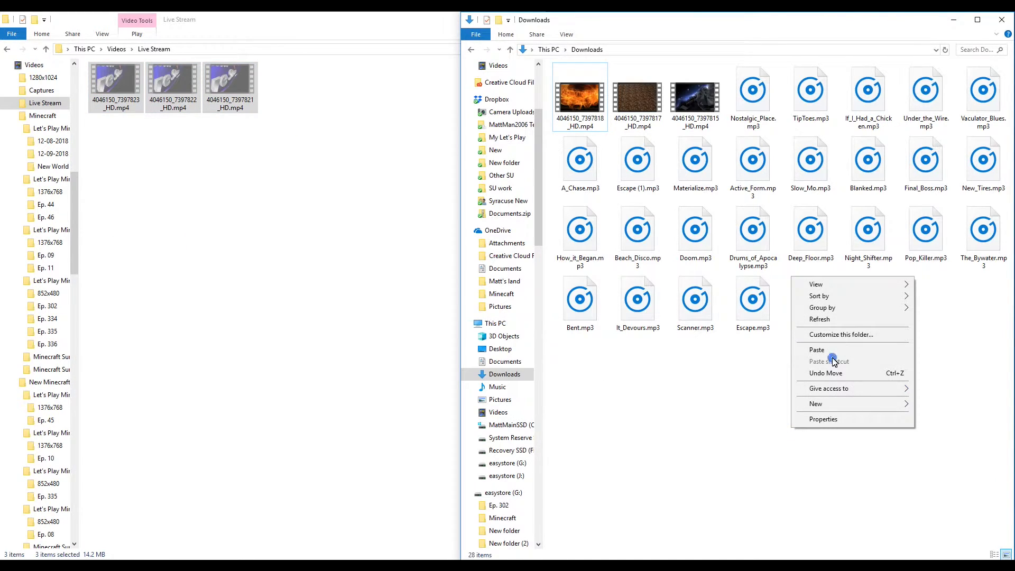
left_click(833, 354)
Copy 4046150_7397821_HD.mp4, 4046150_7397822_HD.mp4 and 4046150_7397823_HD.mp4 into Live Stream
right_click(761, 96)
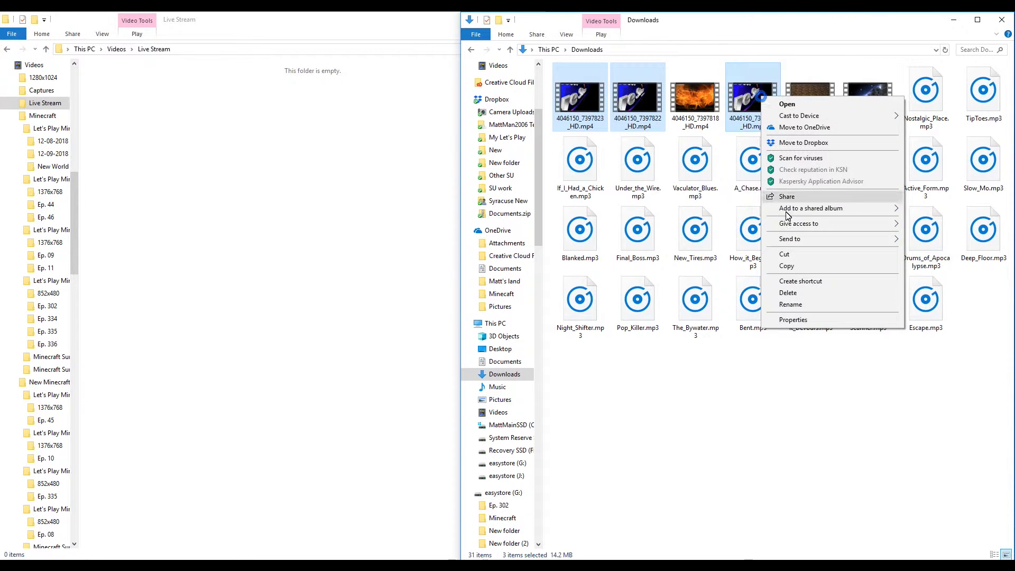
left_click(787, 266)
right_click(227, 126)
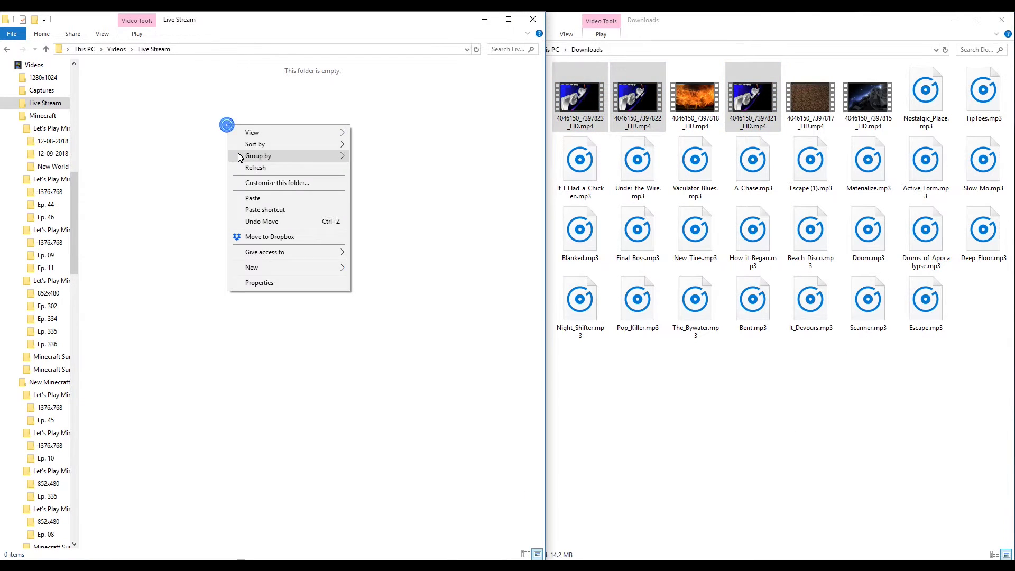
left_click(267, 201)
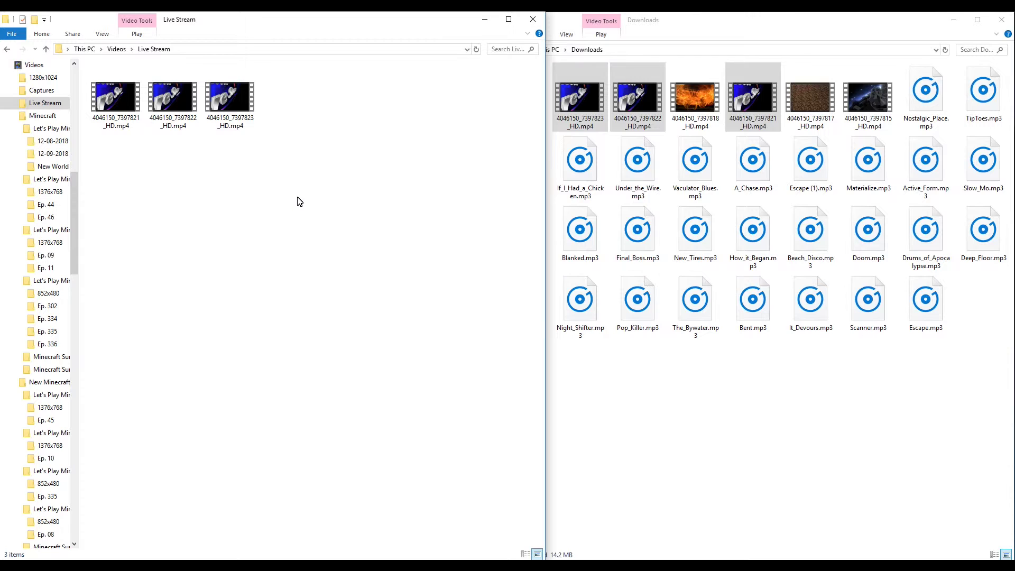
Create an Intro folder in Live Stream and move the three videos into it
right_click(321, 153)
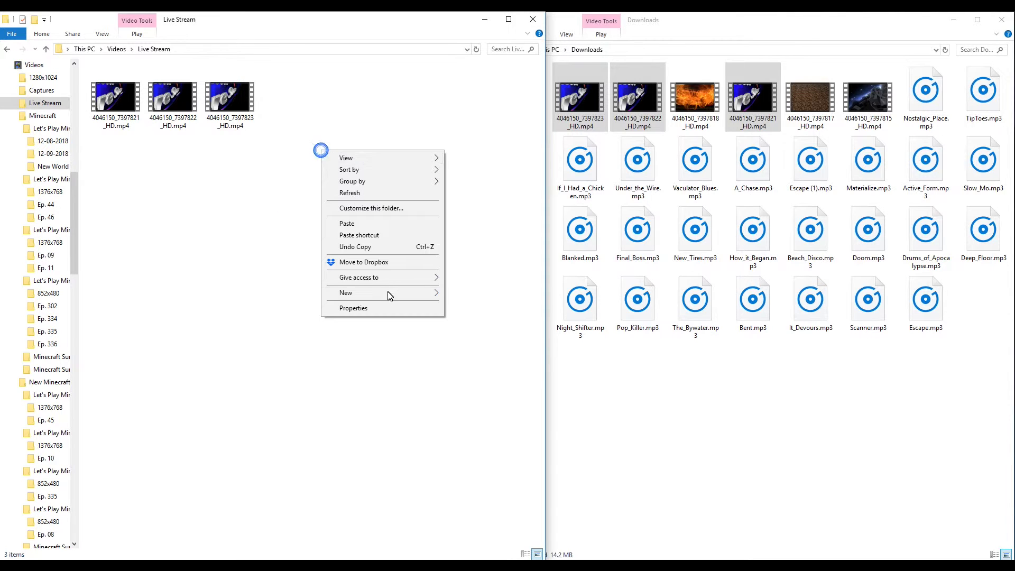
mouse_move(387, 293)
left_click(457, 292)
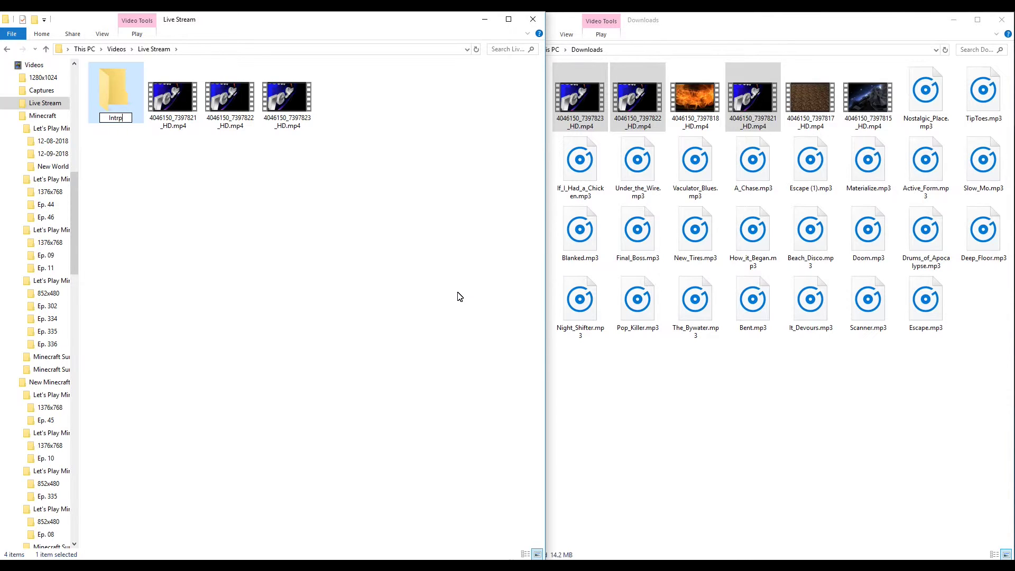
type("o")
key("Return")
key("ctrl+a")
left_click_drag(432, 85, 114, 91)
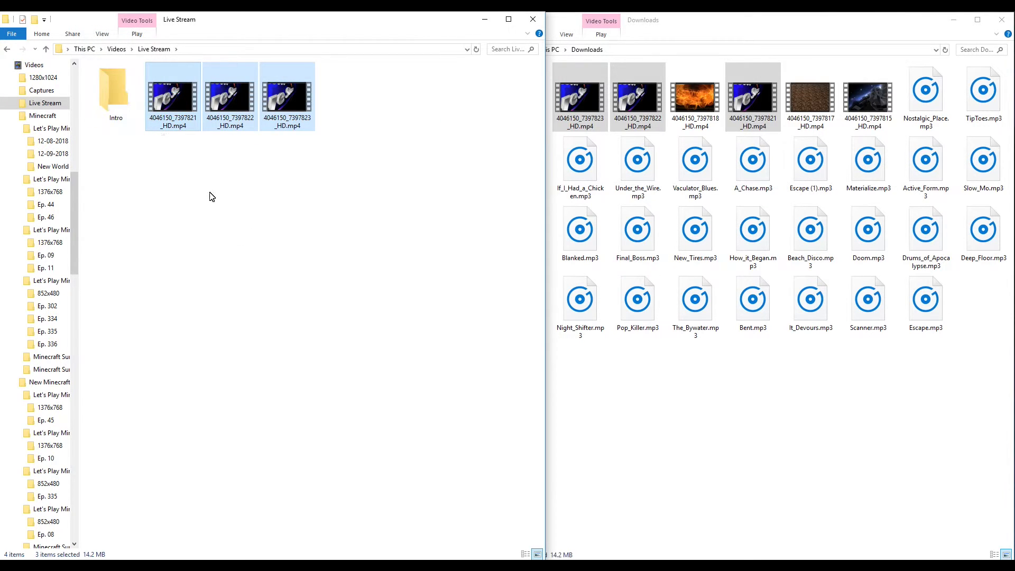
Add a second Live Stream folder for music, named 'Muisc'
right_click(270, 168)
mouse_move(315, 310)
left_click(428, 310)
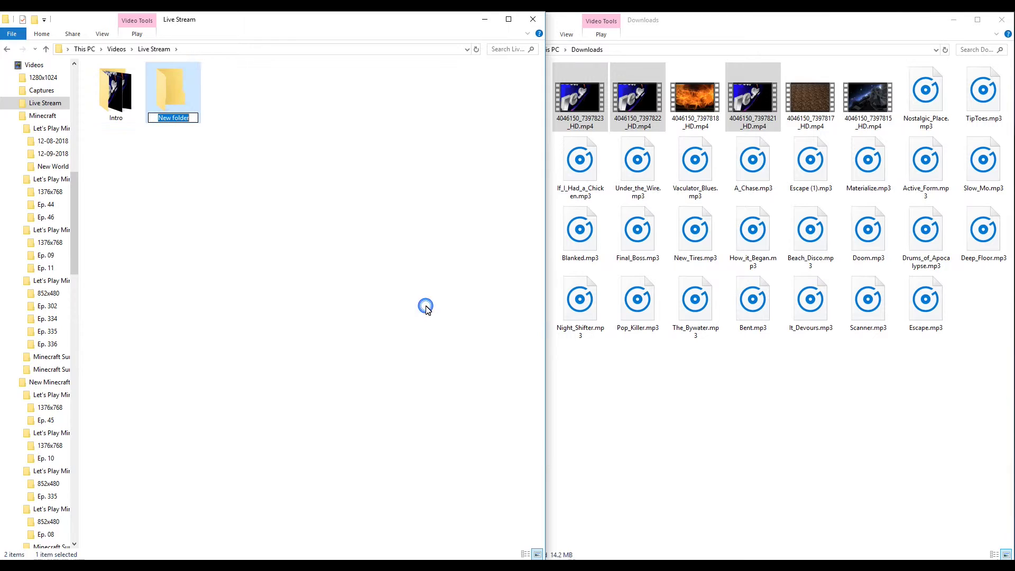
type("Mui")
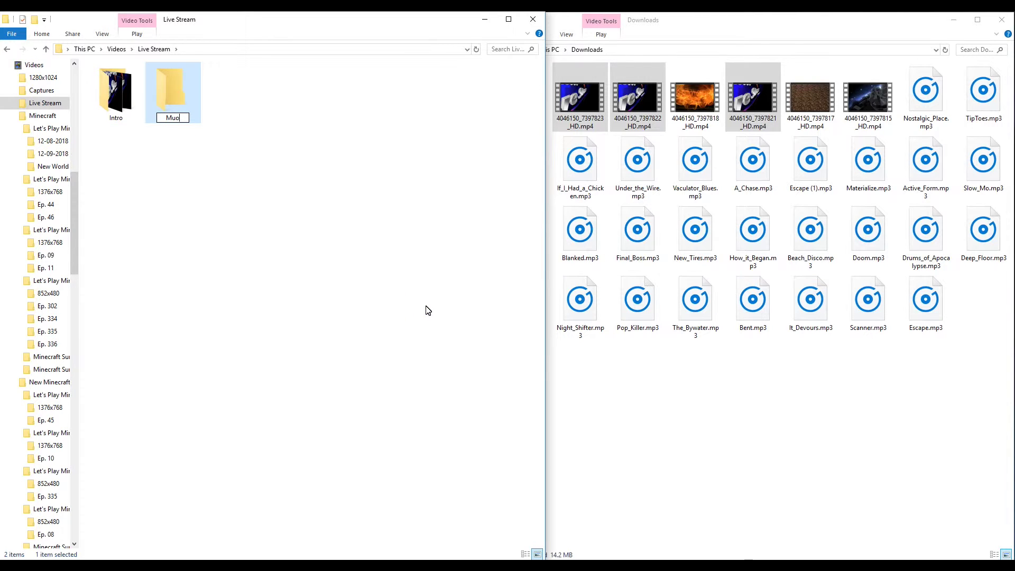
type("sce")
key("BackSpace")
Inspect If_I_Had_a_Chicken.mp3's properties on the Details, Security and General tabs
right_click(580, 164)
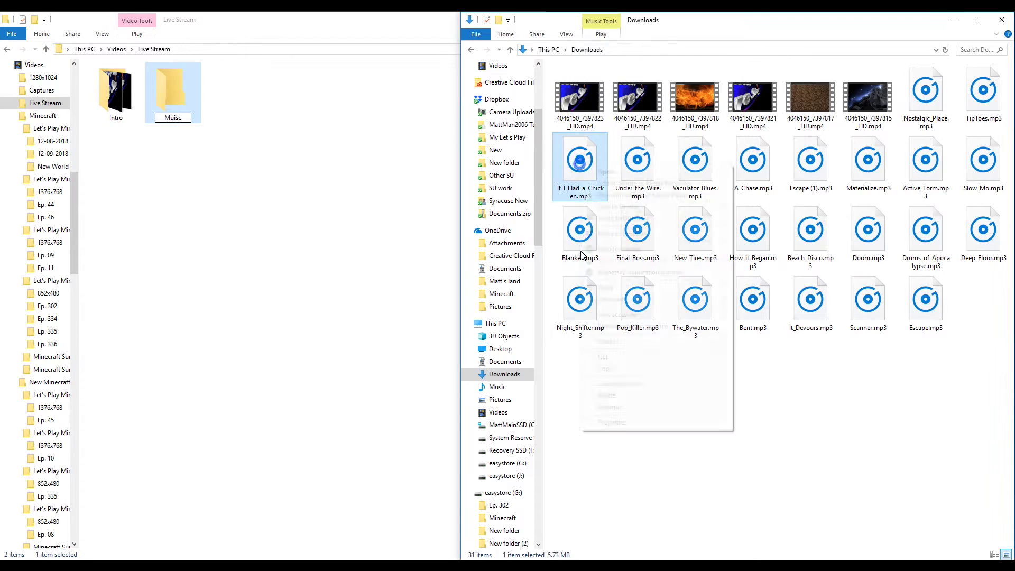
left_click(612, 422)
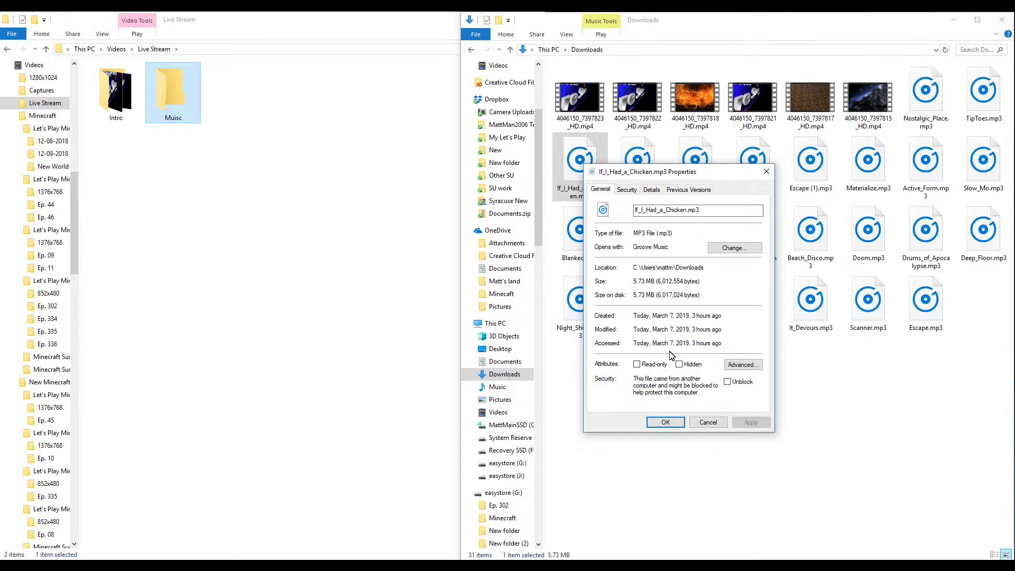
left_click(649, 190)
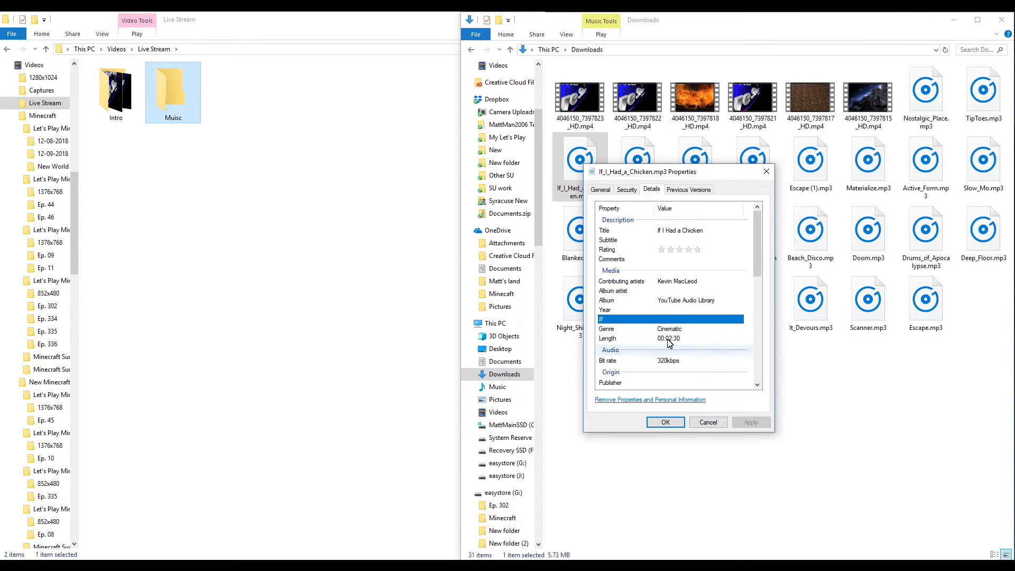
left_click(626, 189)
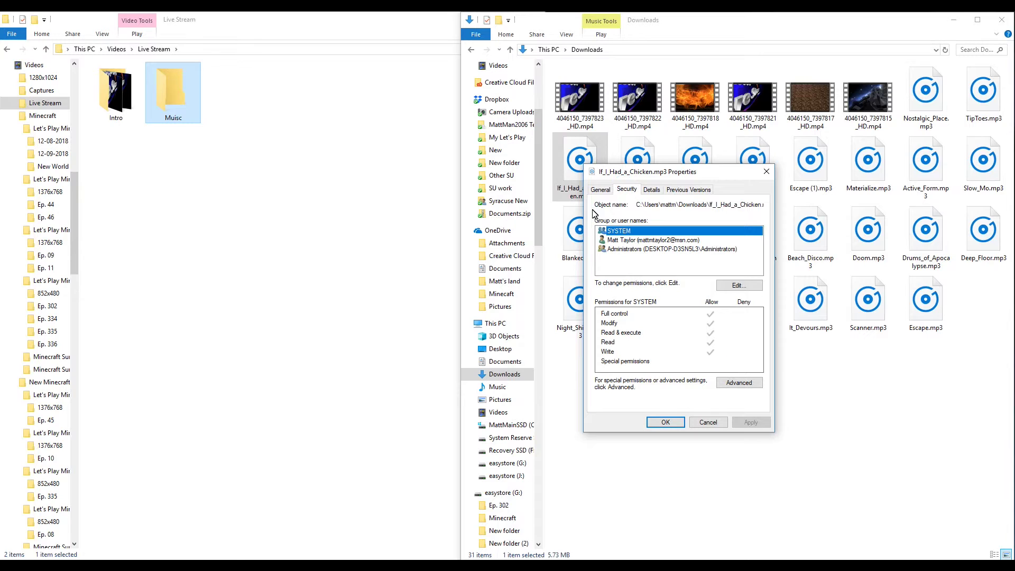
left_click(595, 189)
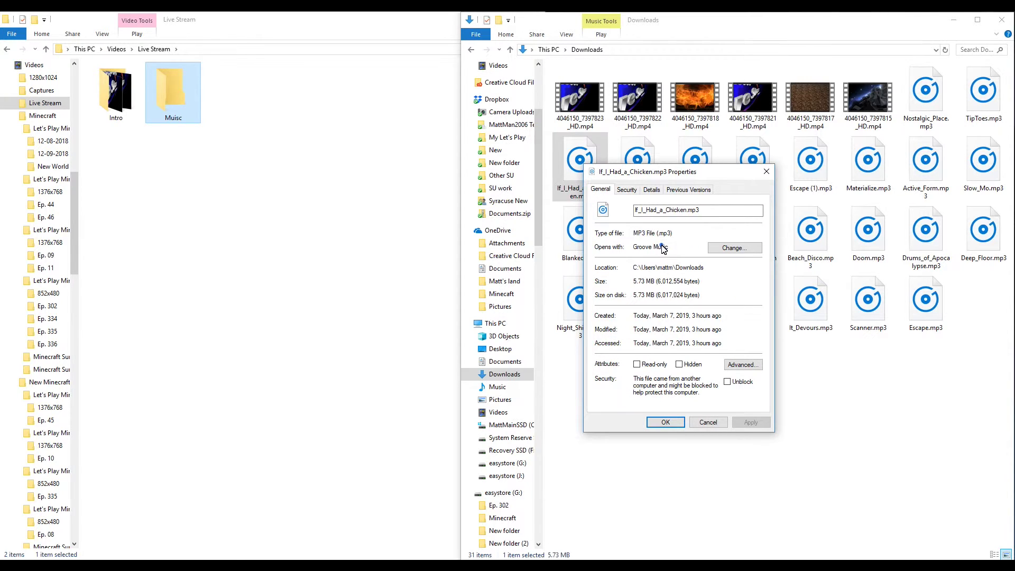
Rename the Muisc folder to Music
right_click(170, 78)
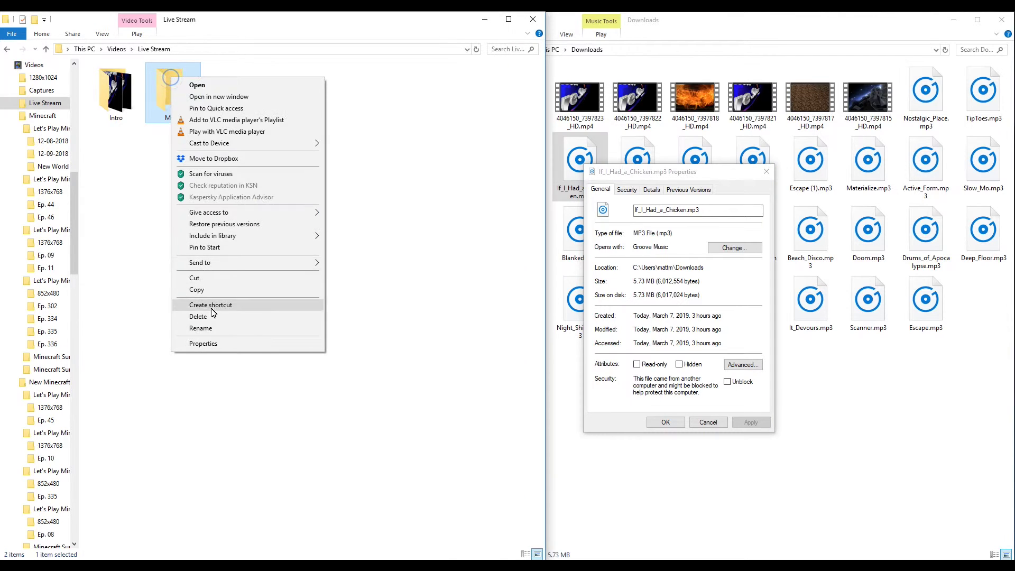
left_click(212, 328)
type("Music")
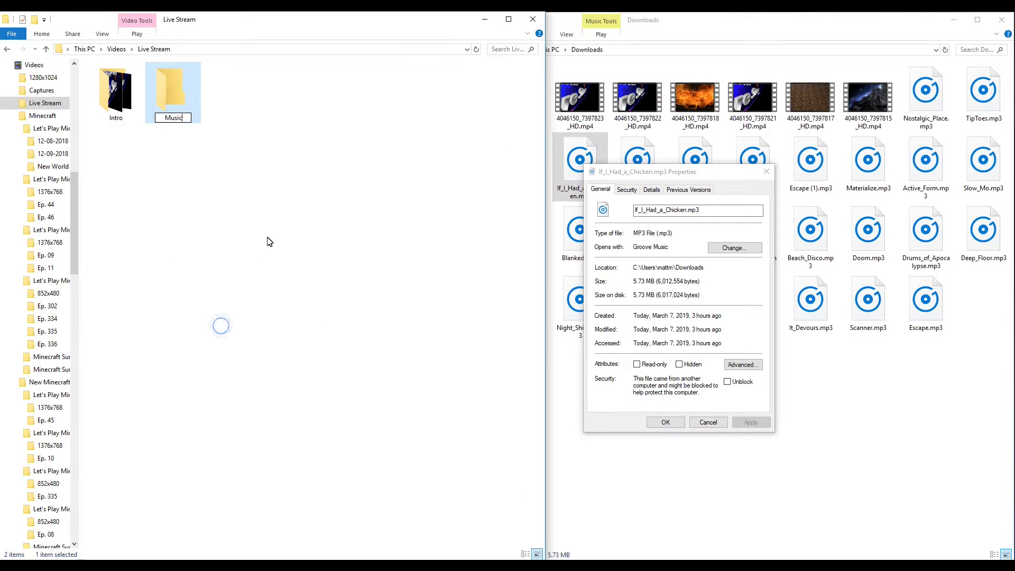
left_click(766, 171)
Select all 25 mp3 songs in Downloads, from Nostalgic_Place.mp3 through Escape.mp3, and copy them
left_click(926, 90)
left_click(932, 313, "shift")
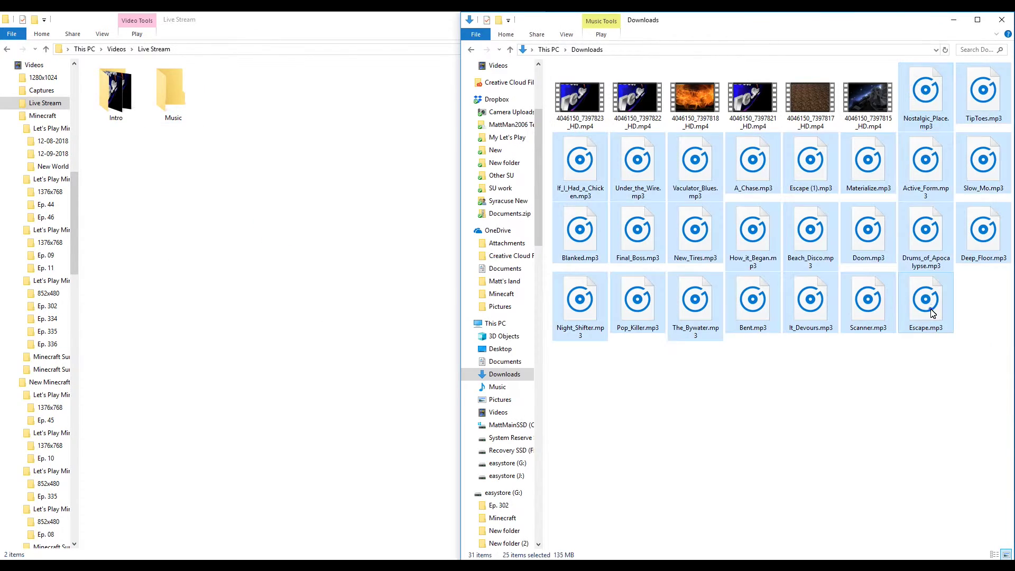
right_click(932, 313)
left_click(907, 490)
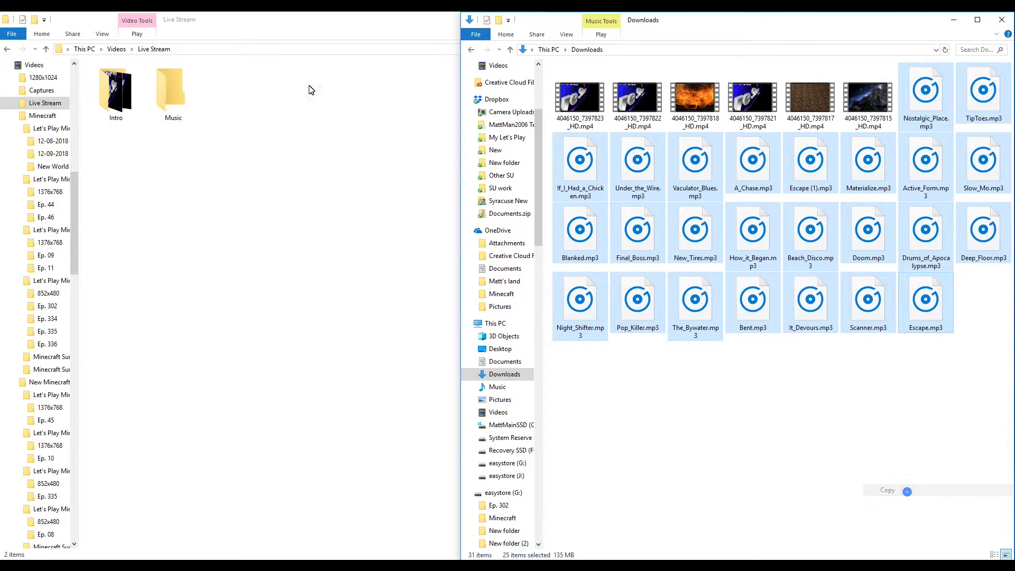
Paste the copied songs into the empty Music folder, then return to the parent folder
double_click(160, 82)
right_click(210, 131)
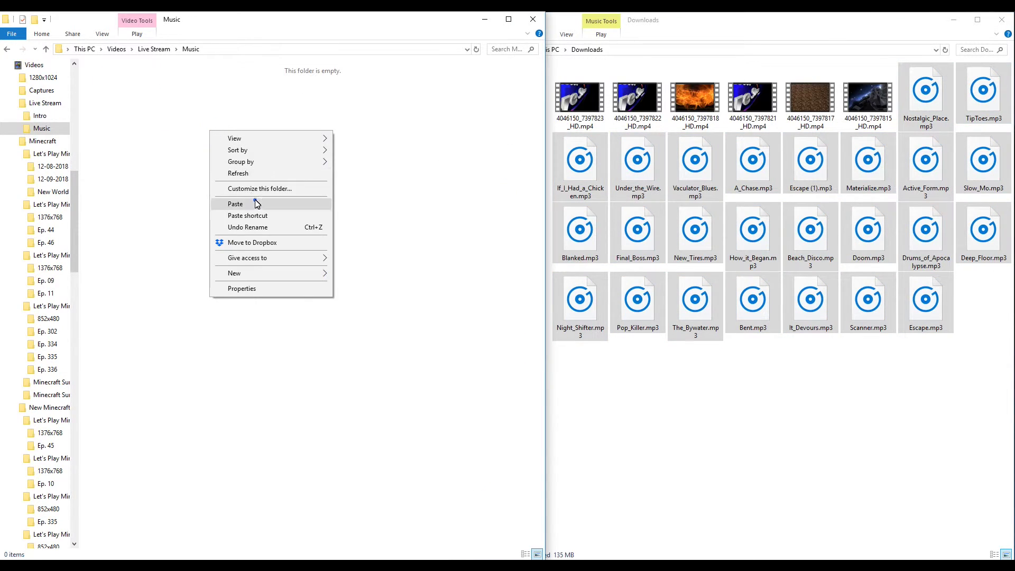
left_click(256, 204)
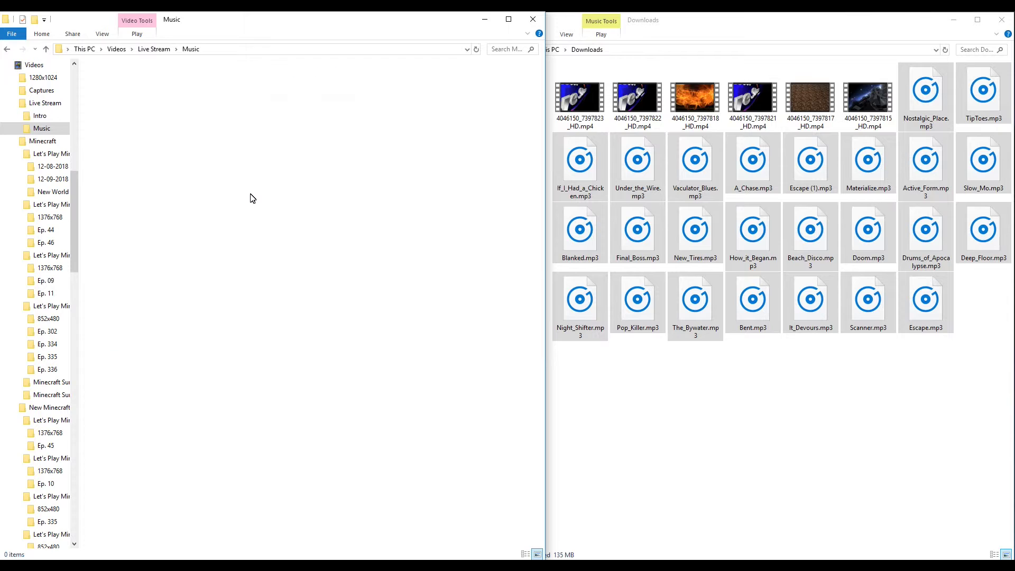
left_click(295, 289)
key("BackSpace")
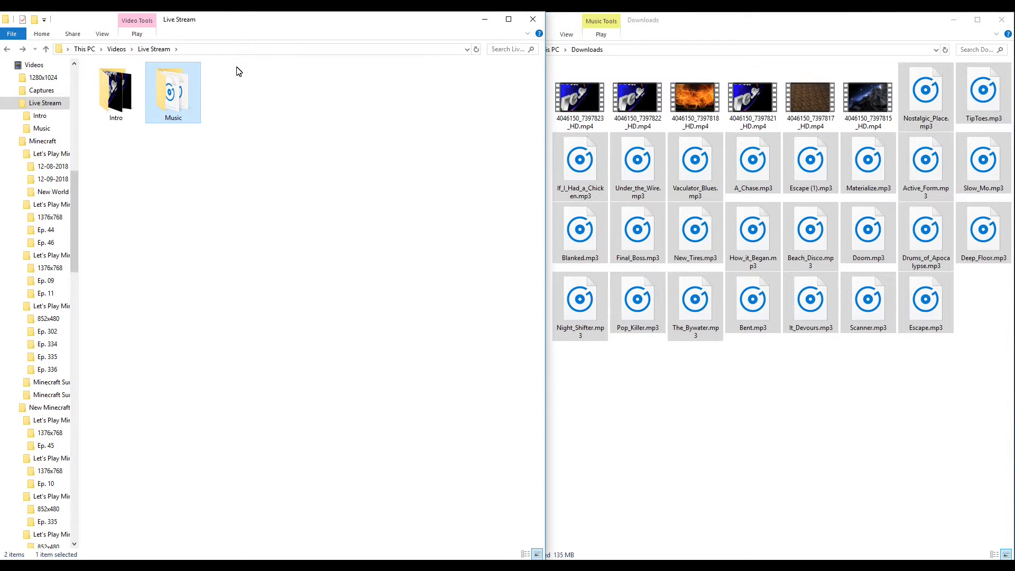
left_click(135, 160)
key("alt+Up")
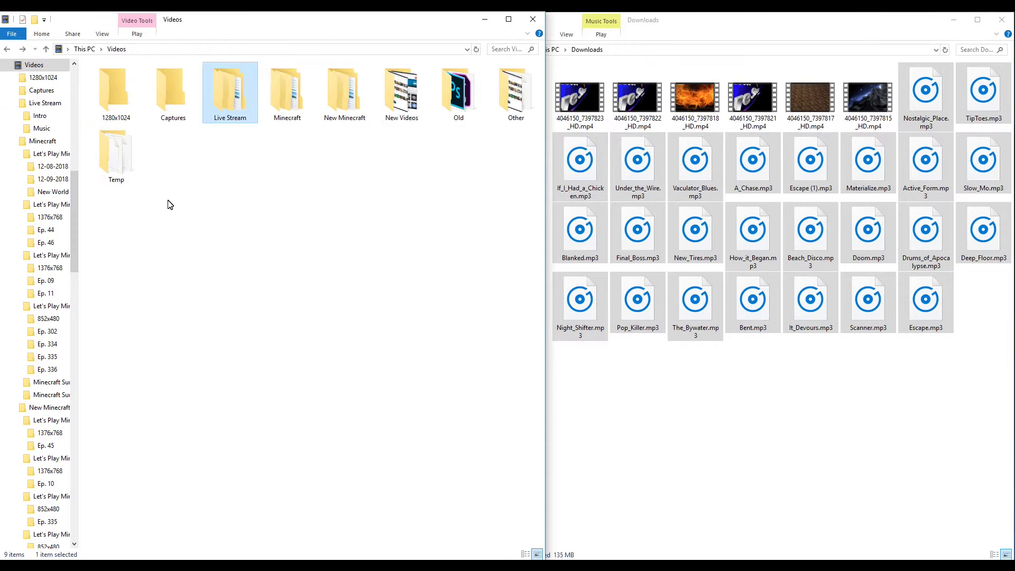
double_click(287, 97)
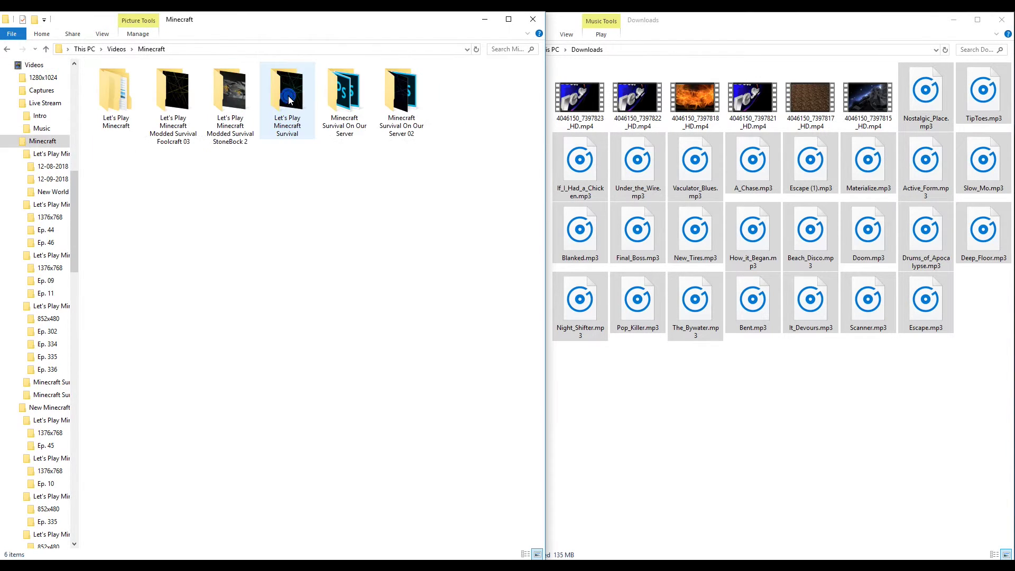
key("alt+Up")
double_click(334, 94)
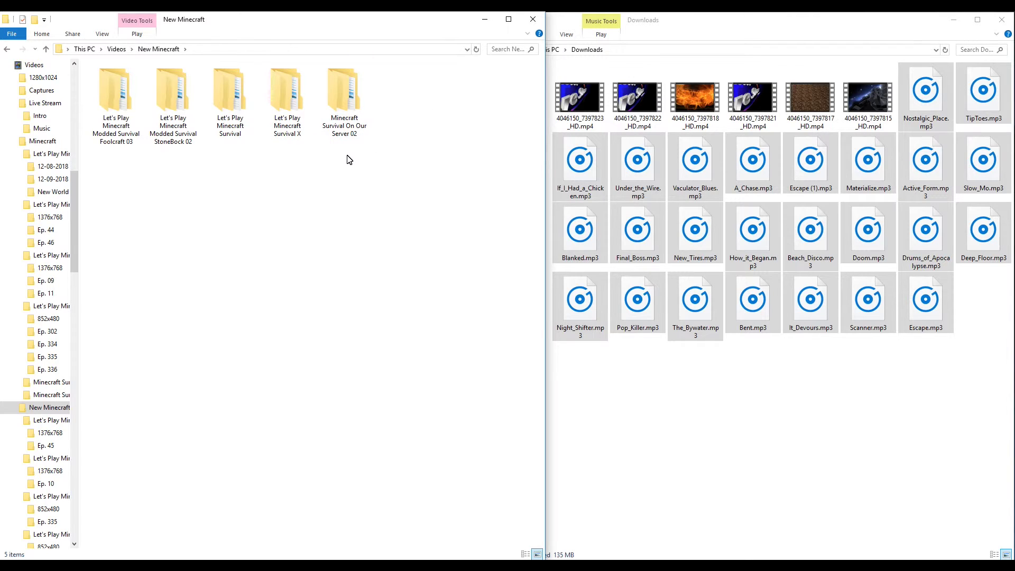
double_click(352, 103)
key("alt+Left")
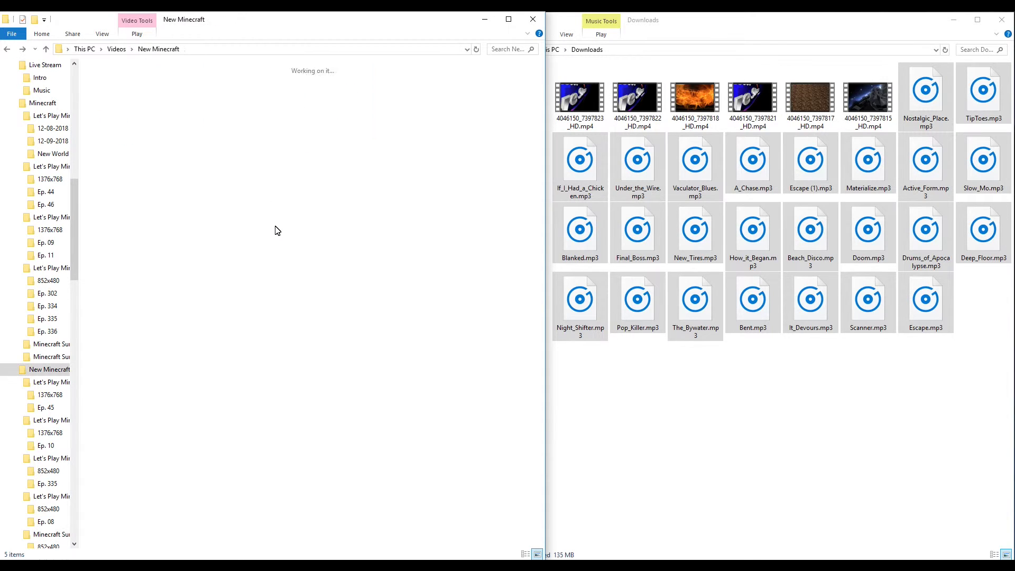
key("alt+Left")
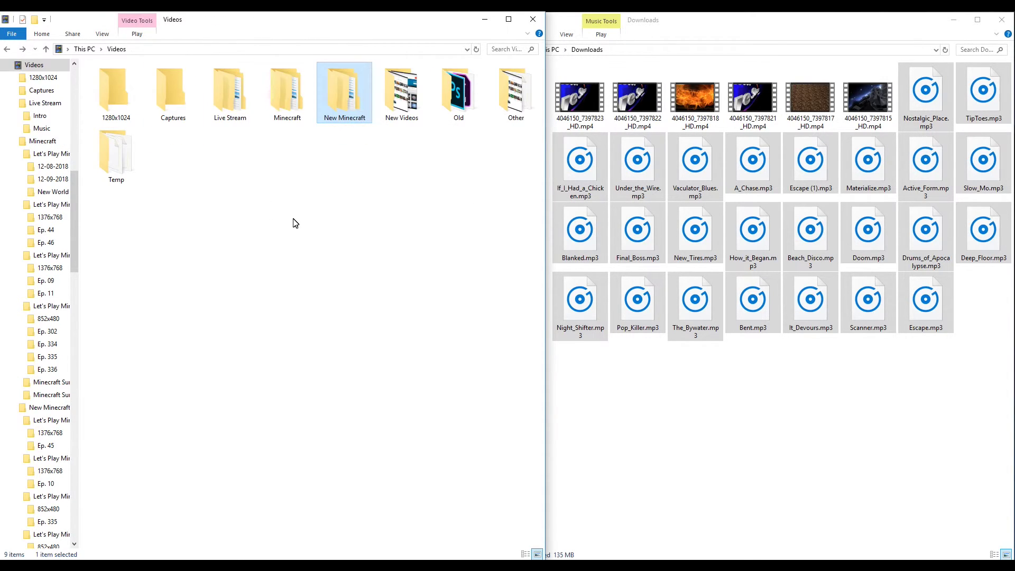
double_click(230, 80)
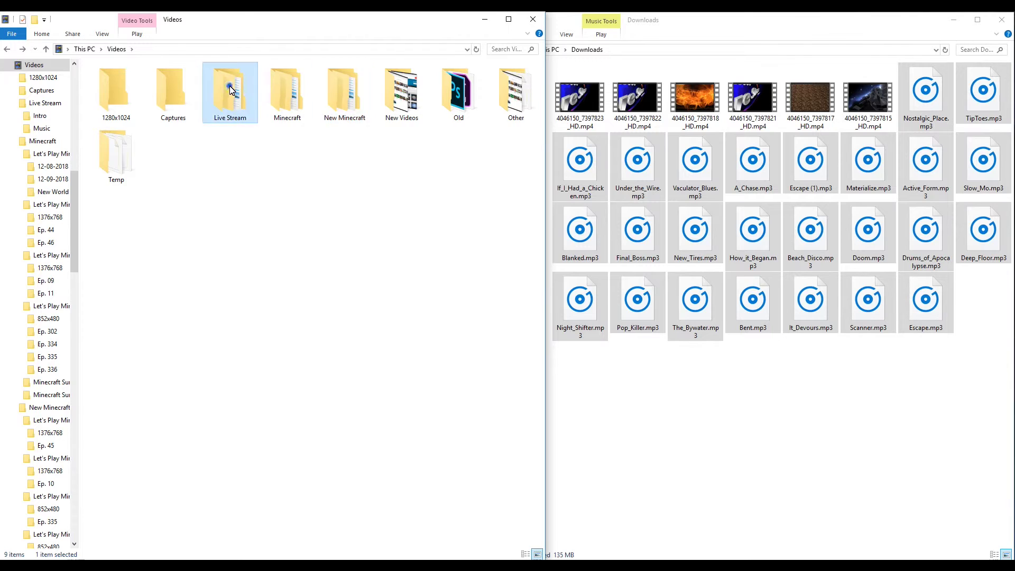
left_click(129, 108)
double_click(128, 108)
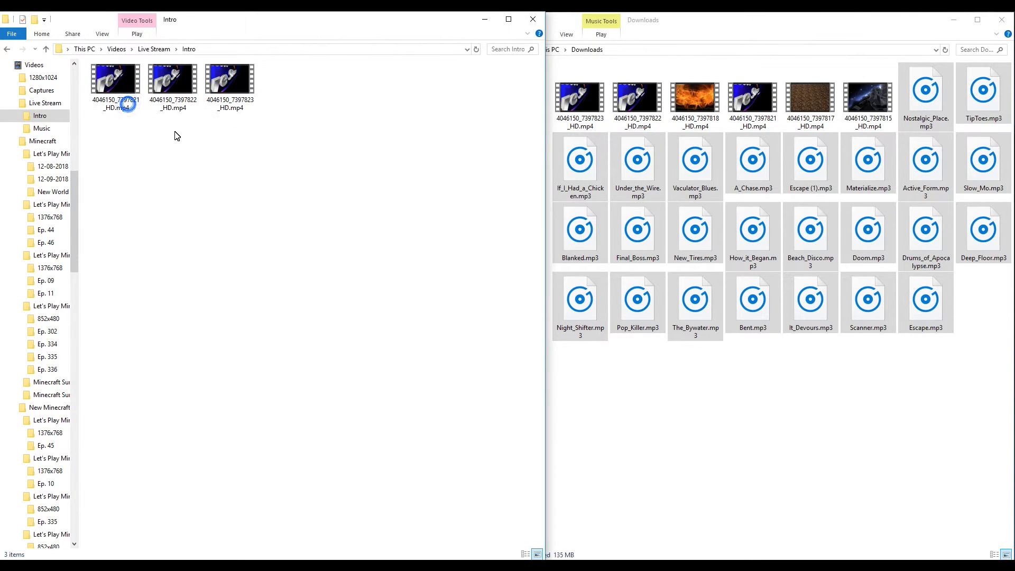
key("alt+Left")
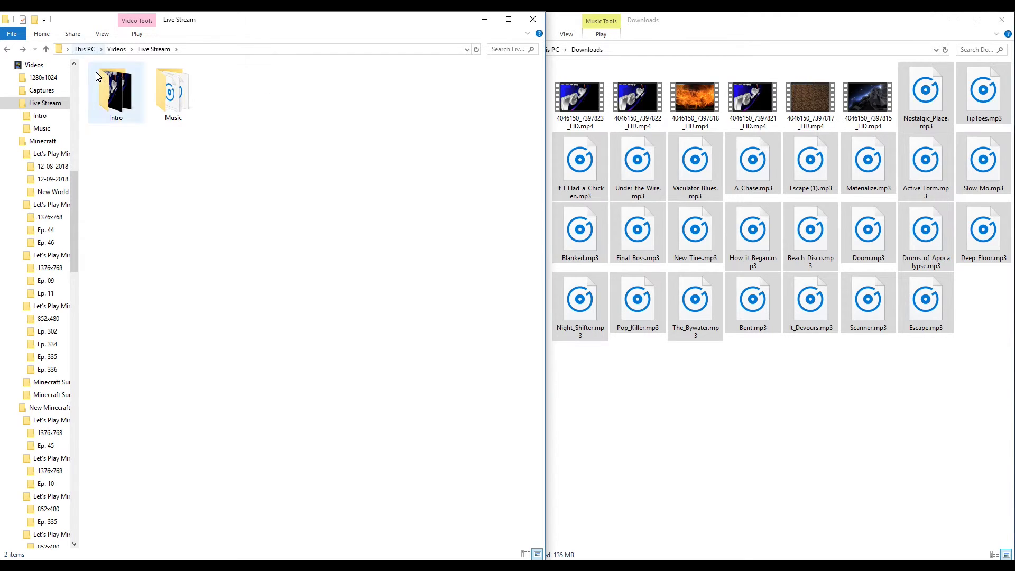
left_click(6, 49)
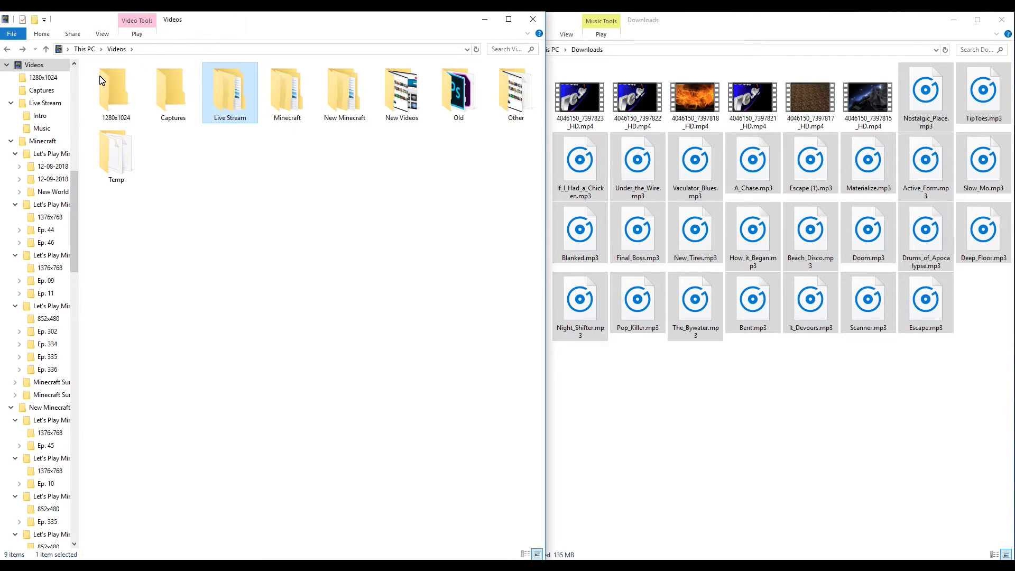
Look over the five series folders inside New Minecraft, then return to Videos
left_click(396, 246)
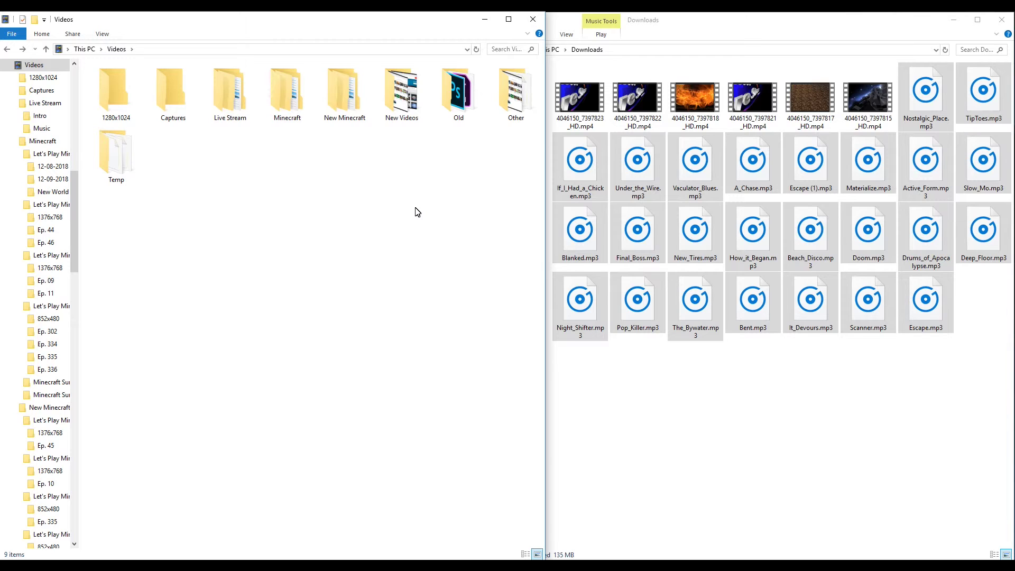
double_click(332, 106)
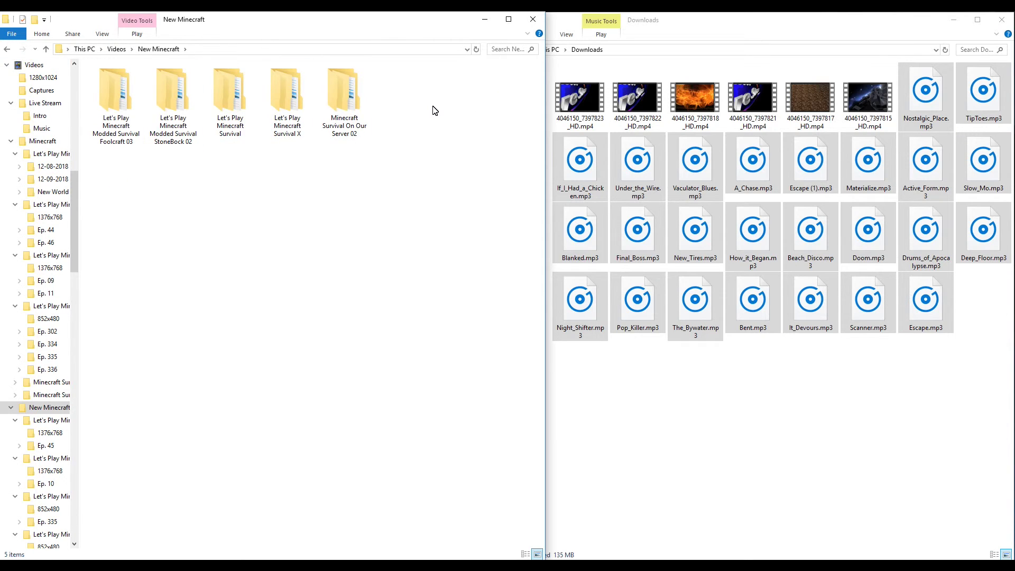
left_click_drag(435, 107, 87, 114)
left_click(219, 210)
left_click(8, 51)
Open Live Stream and its Intro folder, go back, then switch between the Downloads and Live Stream windows
double_click(230, 96)
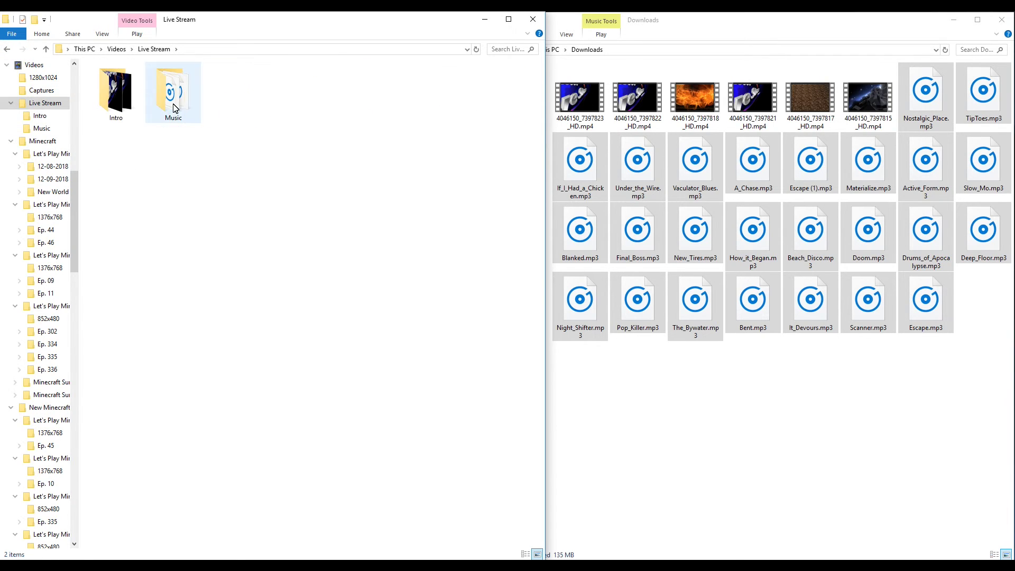
double_click(127, 97)
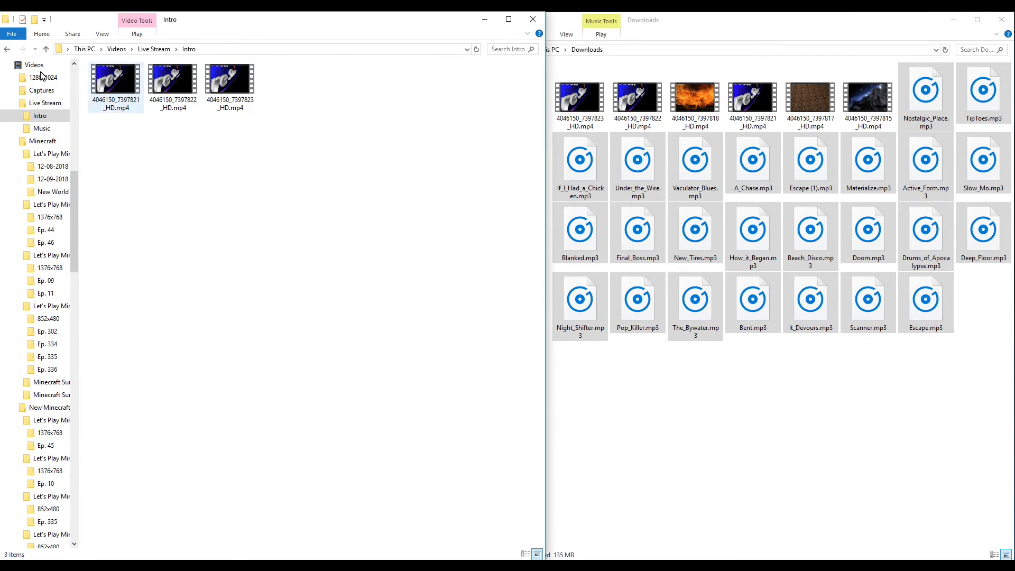
left_click(9, 50)
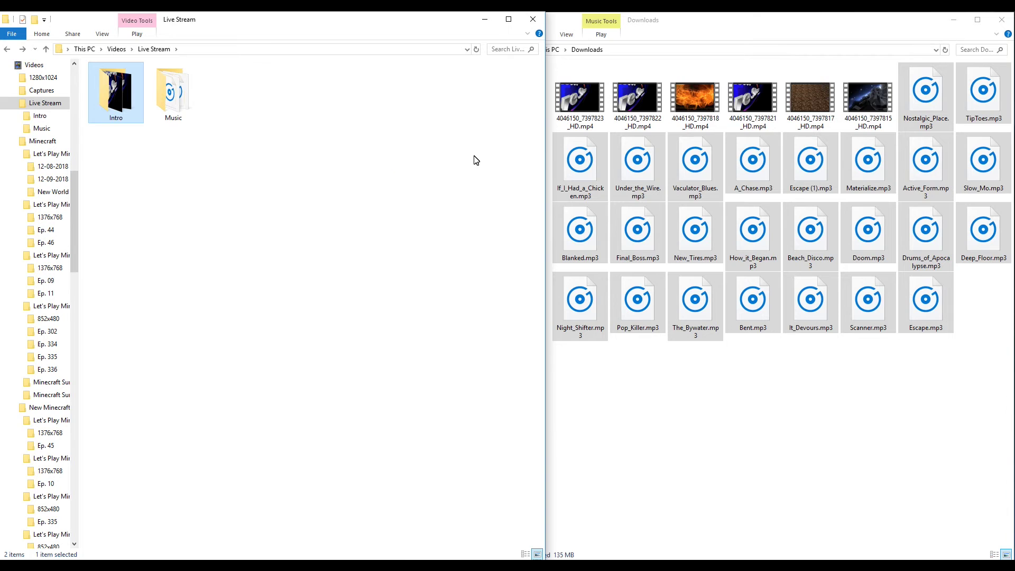
left_click(769, 352)
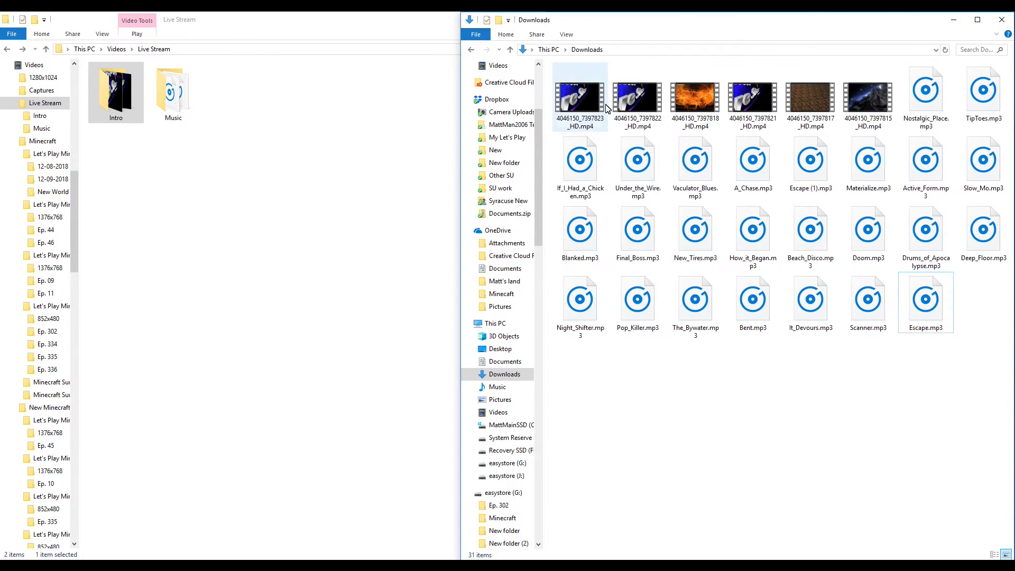
left_click(367, 206)
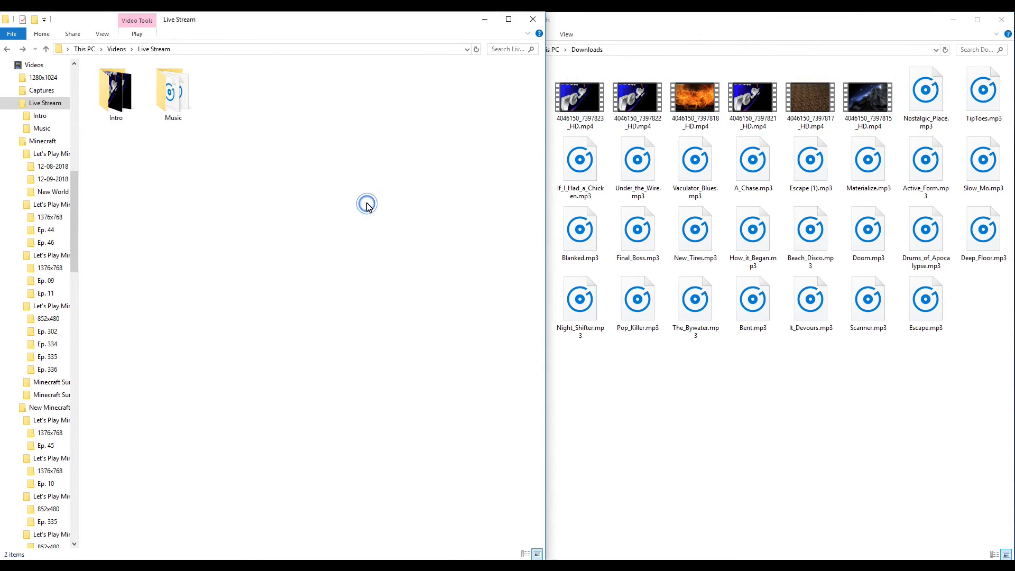